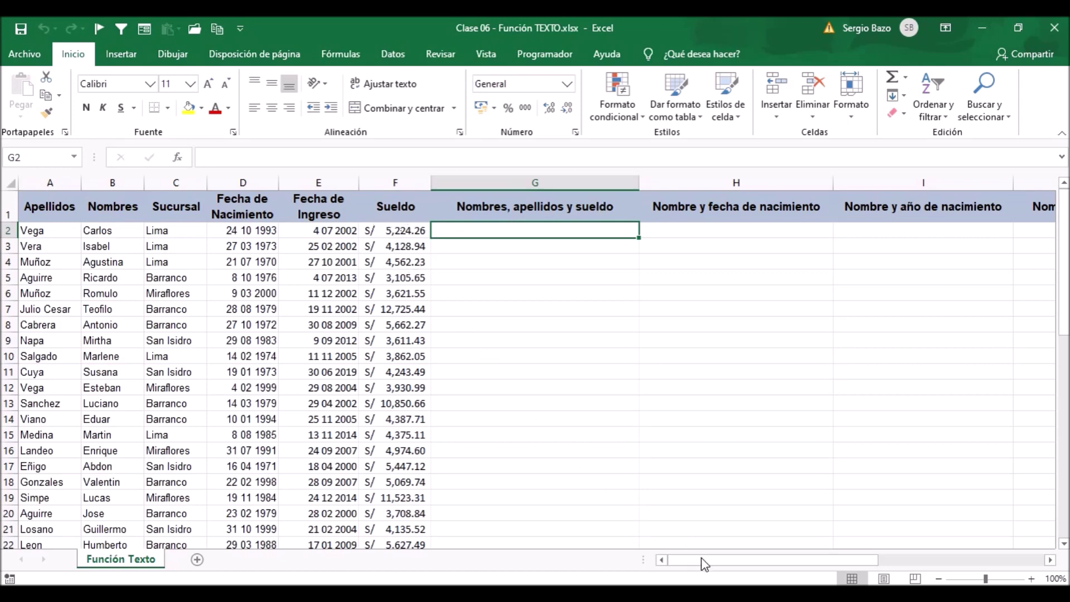
# - Scroll back to column A and zoom the sheet in to 190%
pyautogui.moveTo(701, 558); pyautogui.dragTo(859, 580)
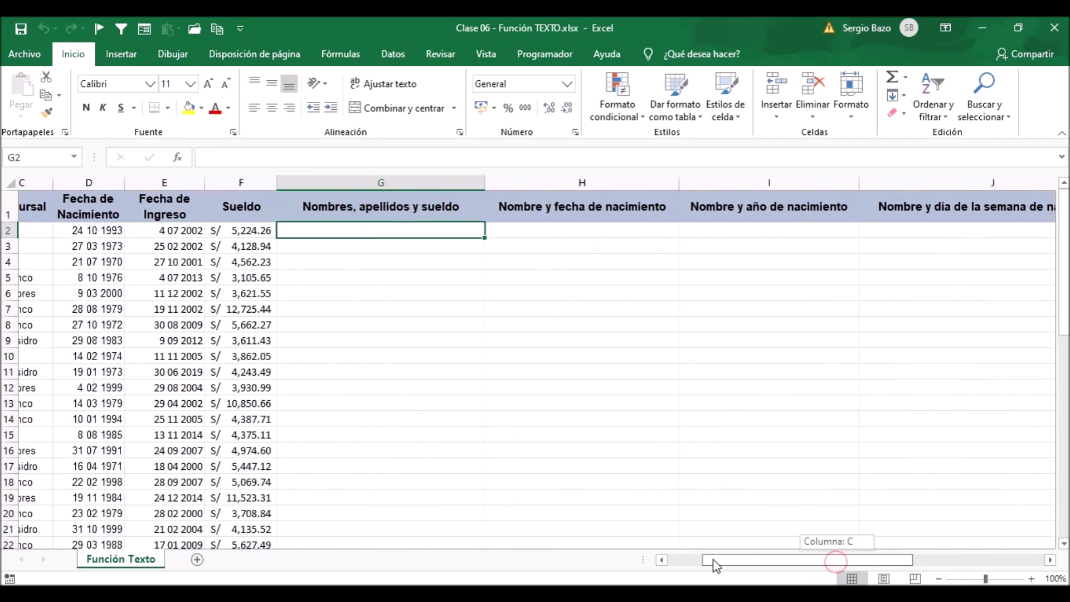
pyautogui.moveTo(821, 561); pyautogui.dragTo(669, 560)
pyautogui.click(1031, 580)
pyautogui.click(1030, 580)
pyautogui.click(1031, 580)
pyautogui.click(1030, 580)
pyautogui.click(1031, 579)
pyautogui.click(1031, 580)
pyautogui.click(1031, 580)
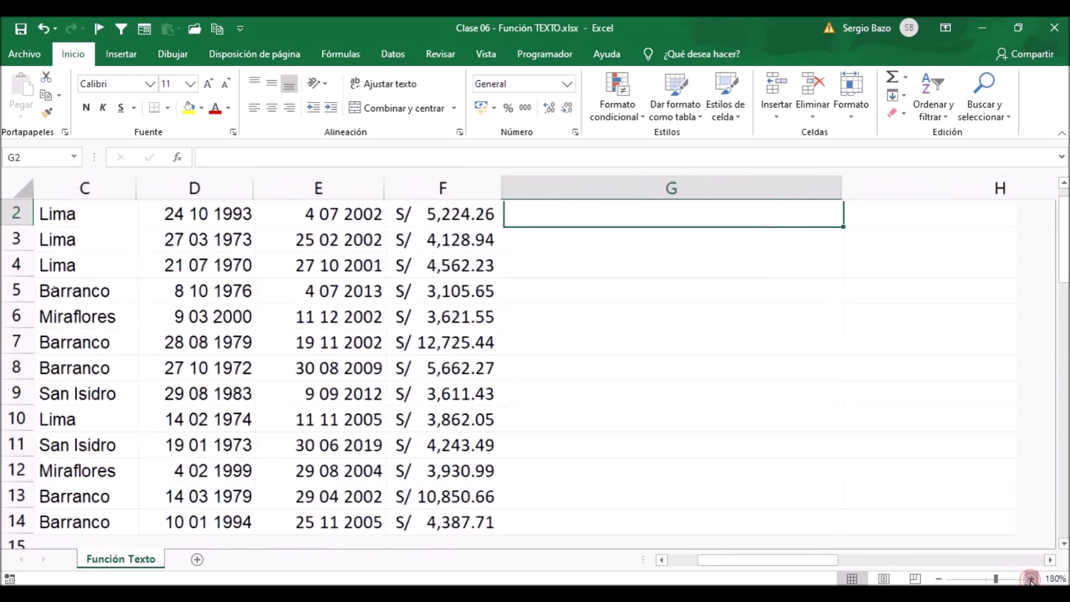
pyautogui.click(1031, 580)
pyautogui.click(1031, 580)
pyautogui.scroll(1, 910, 513)
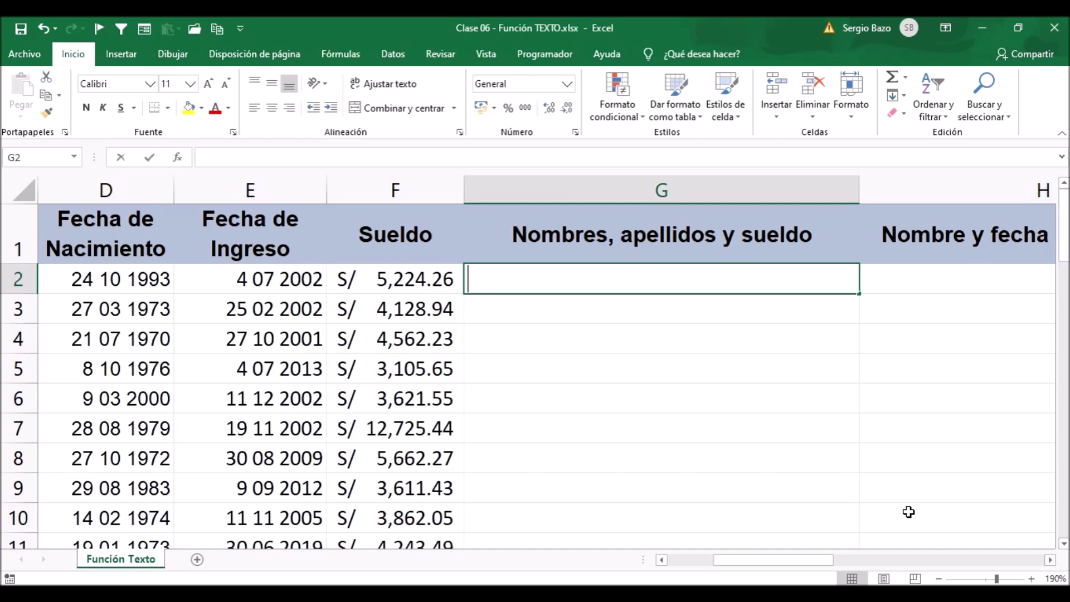
# - In G2, start a CONCATENAR formula joining first name B2, a space and surname A2
pyautogui.write('=conc')
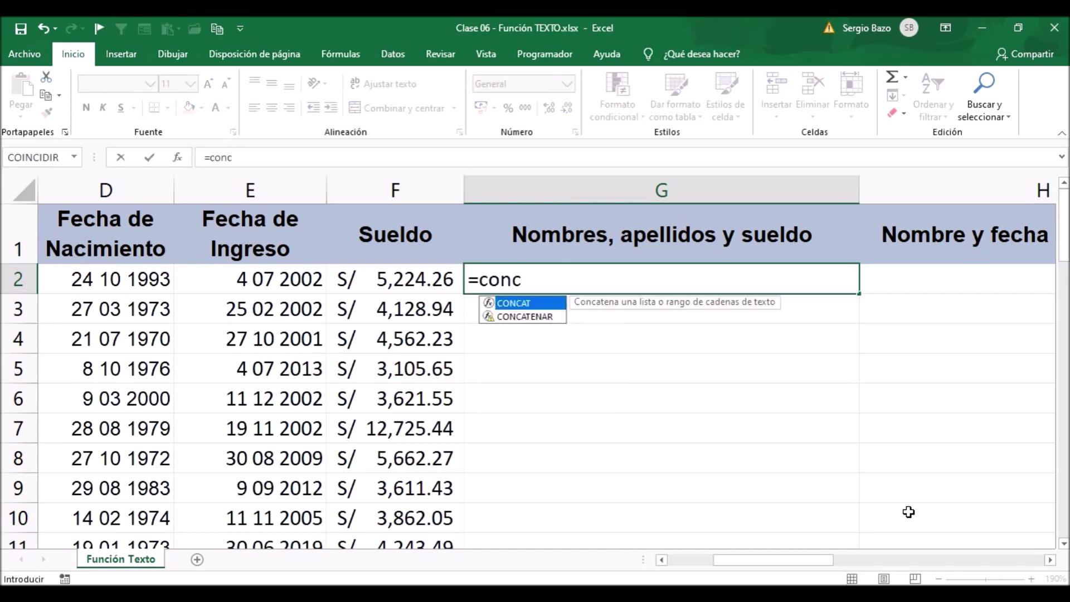
pyautogui.press('Down')
pyautogui.press('Tab')
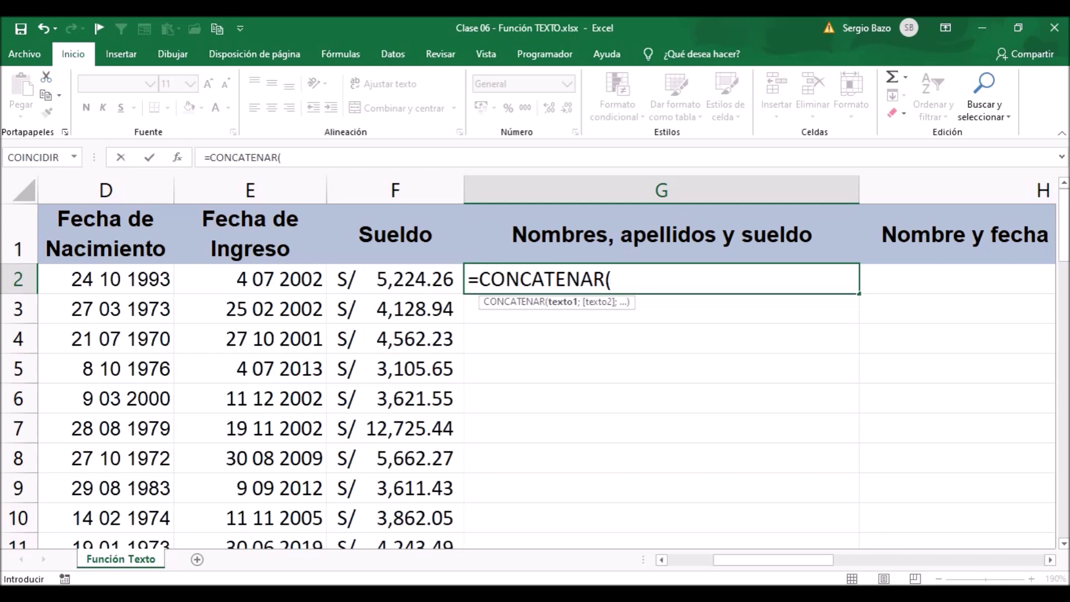
pyautogui.moveTo(759, 562); pyautogui.dragTo(667, 556)
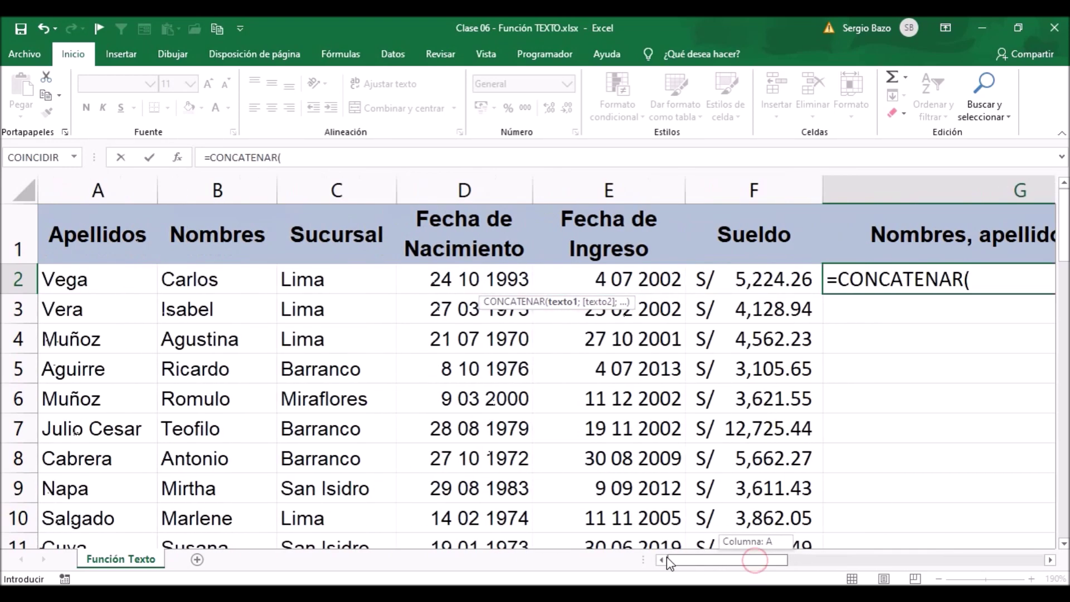
pyautogui.click(201, 282)
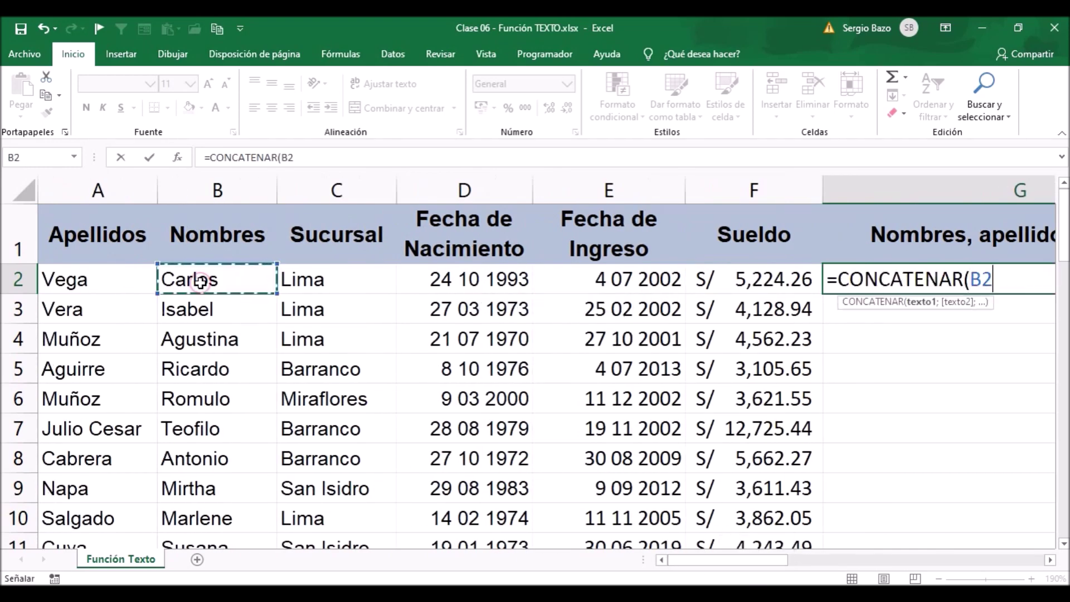
pyautogui.write(';" ')
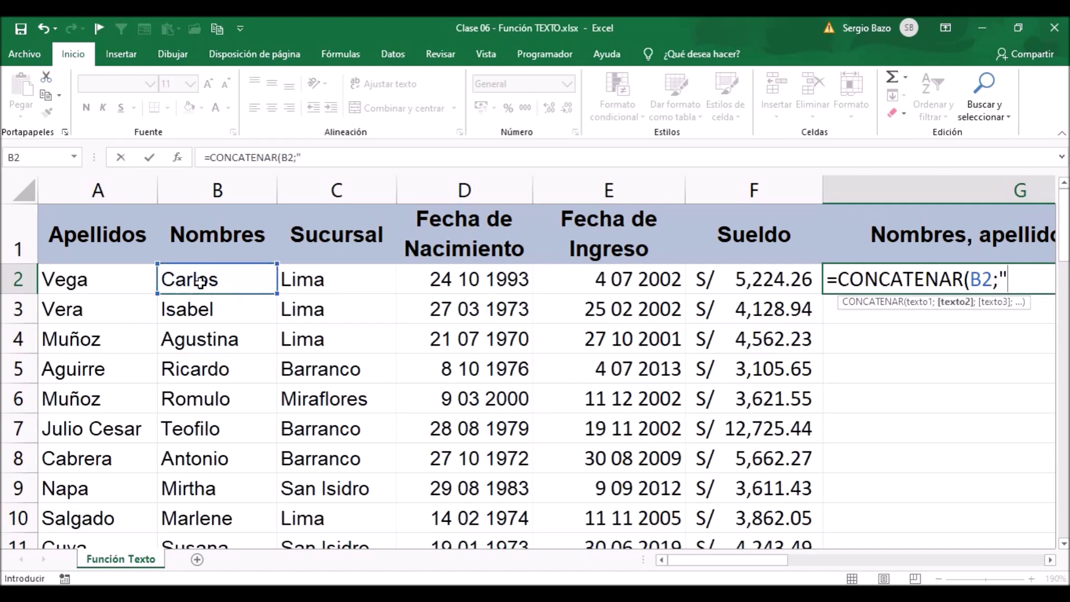
pyautogui.write('";')
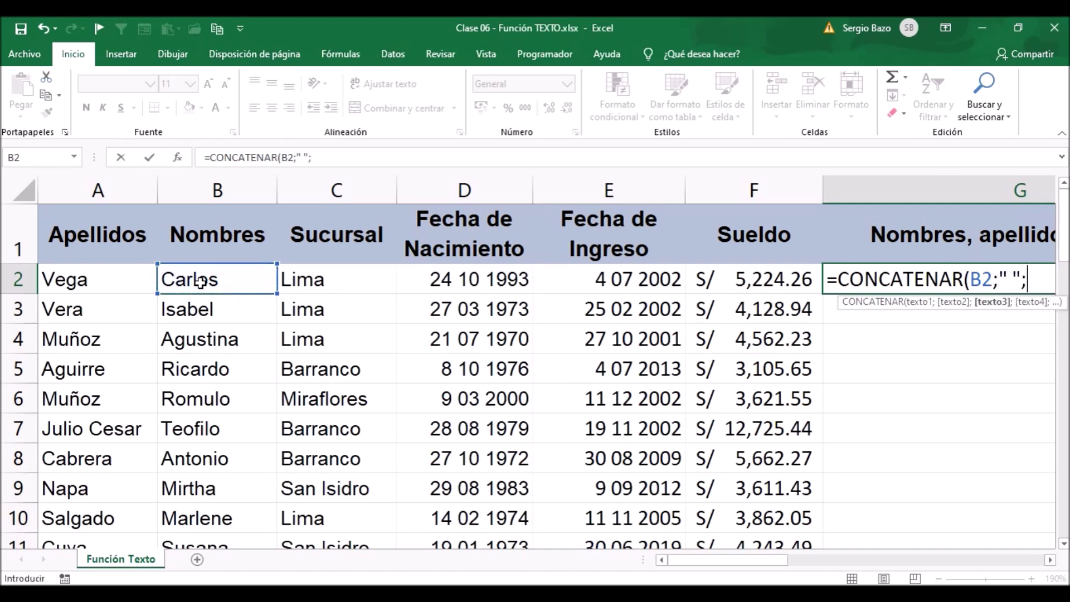
pyautogui.click(80, 284)
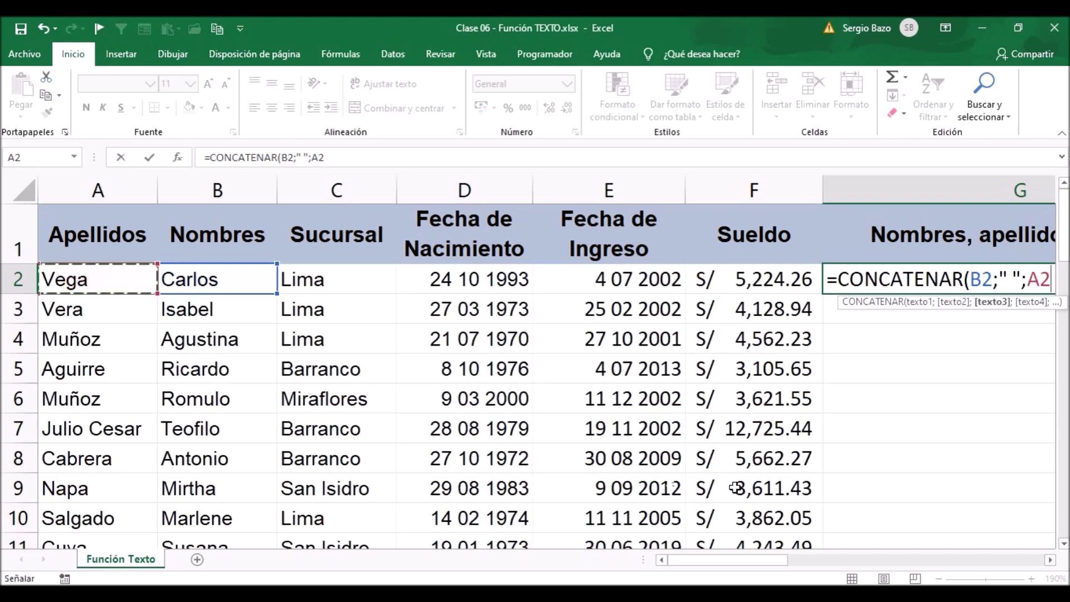
# - Append ' tiene asignado un sueldo de ' and the F2 salary, then commit the formula
pyautogui.click(1051, 560)
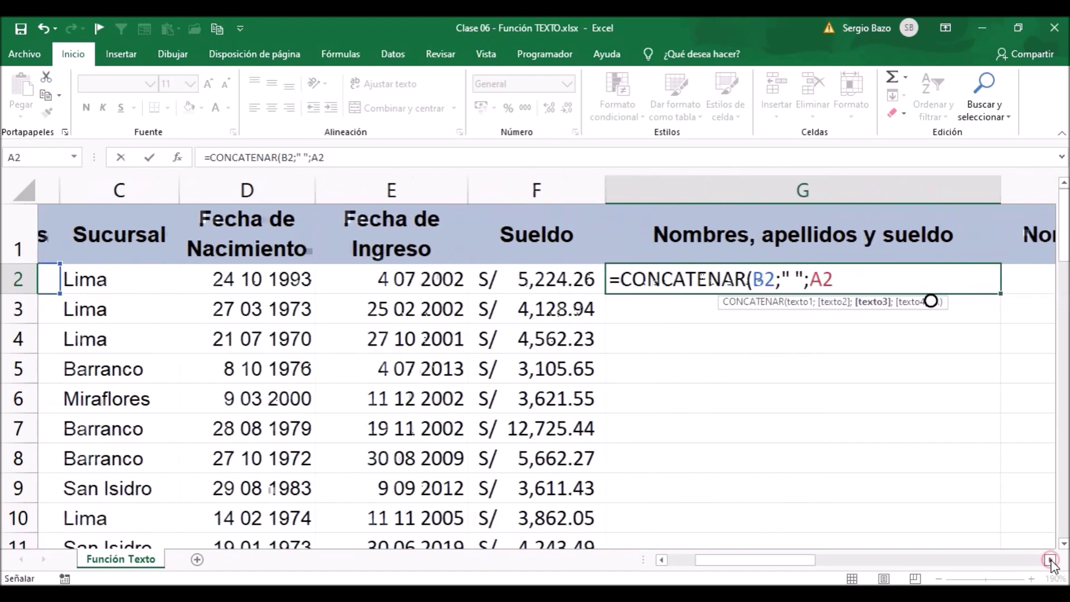
pyautogui.click(1051, 560)
pyautogui.click(1051, 561)
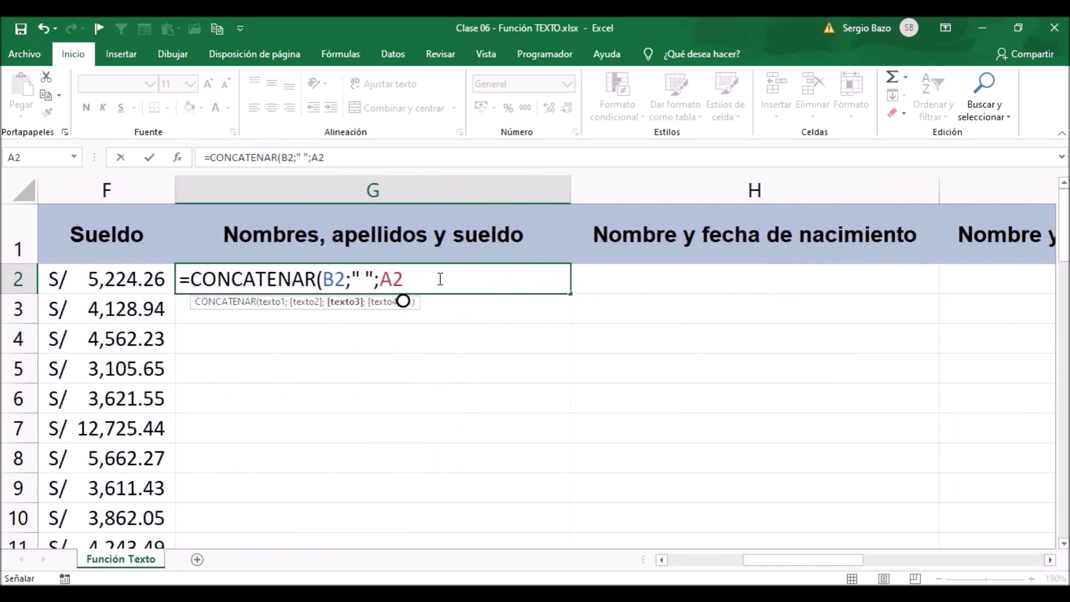
pyautogui.write(';')
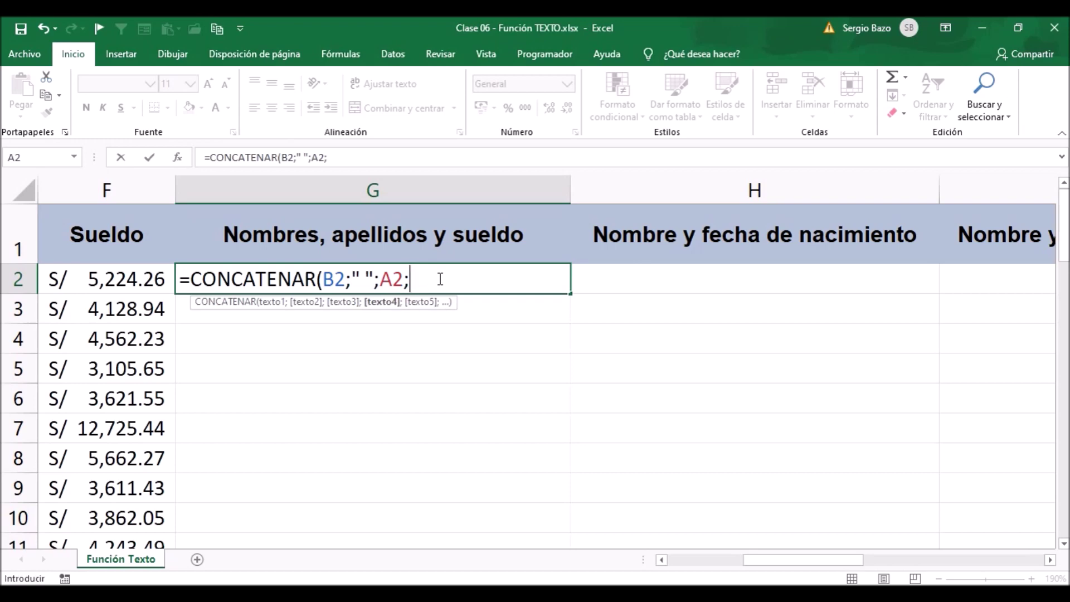
pyautogui.write('"')
pyautogui.write(' tiene asignado un sueldo de ')
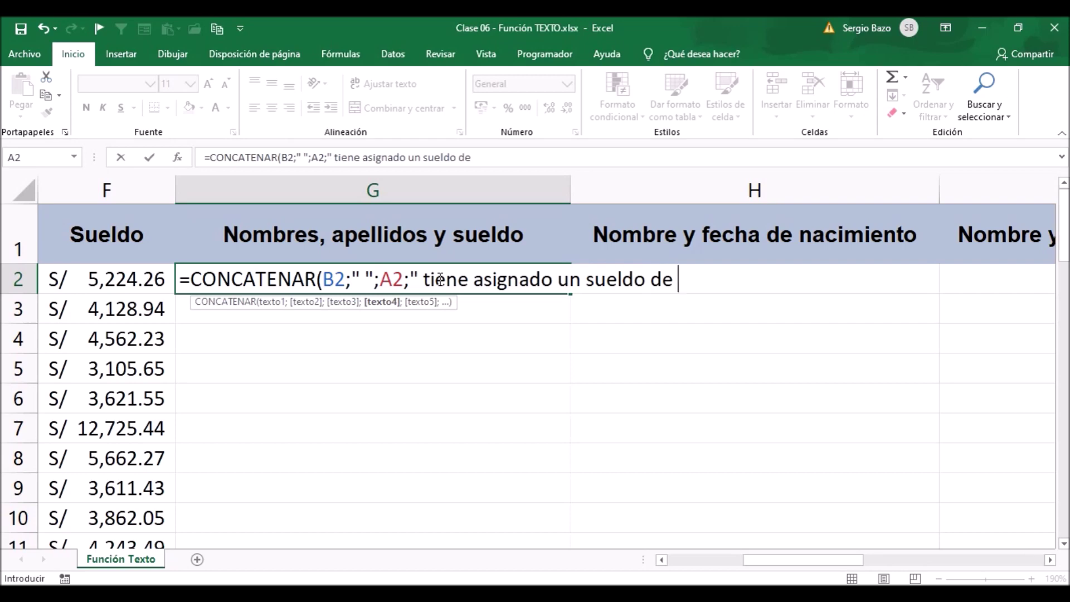
pyautogui.write('"')
pyautogui.write(';')
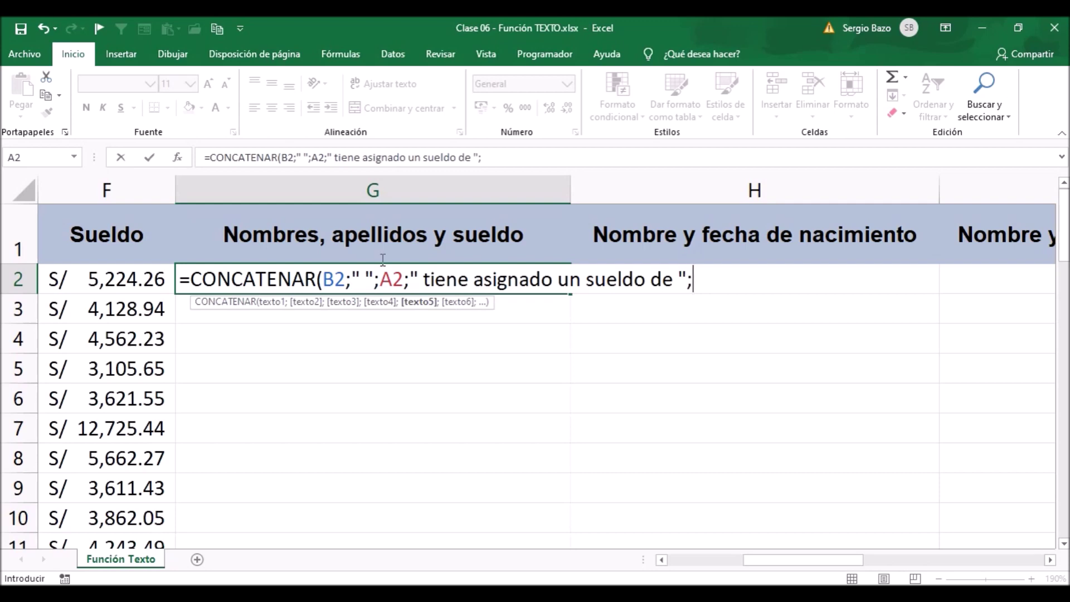
pyautogui.click(108, 281)
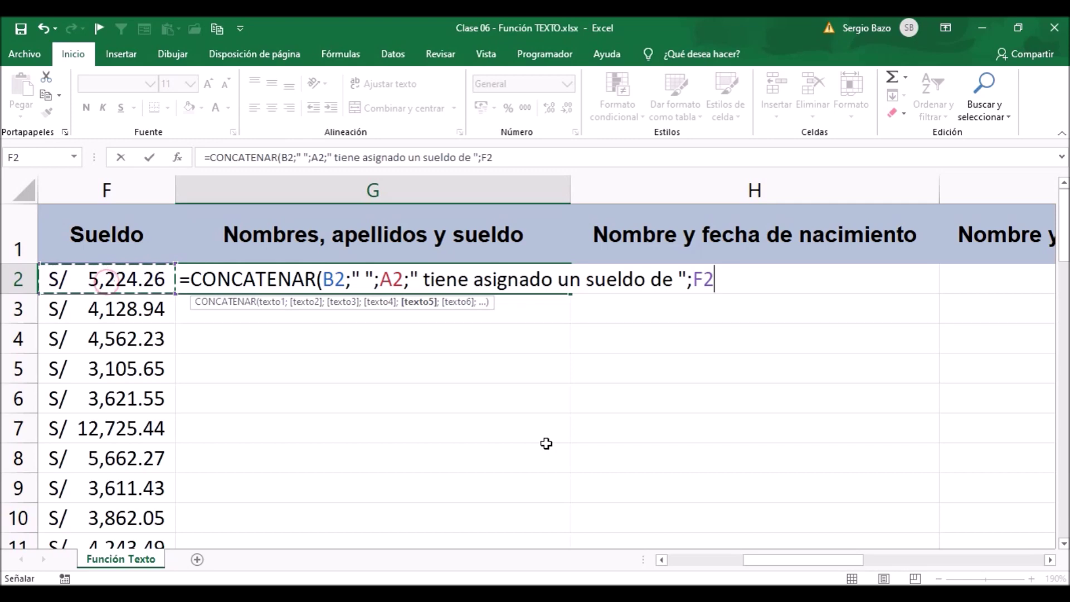
pyautogui.write(')')
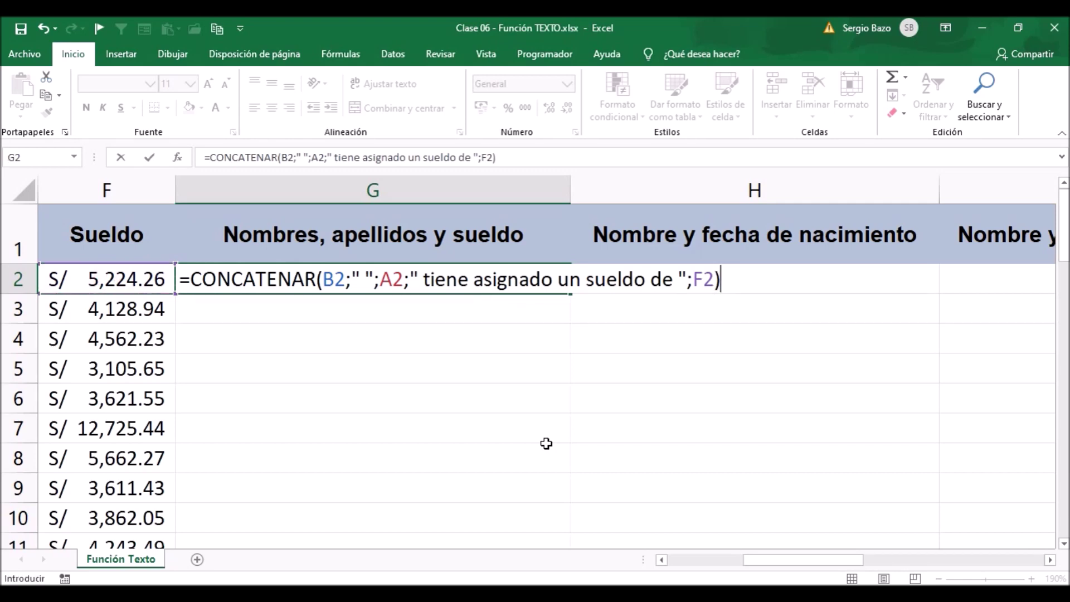
pyautogui.press('Return')
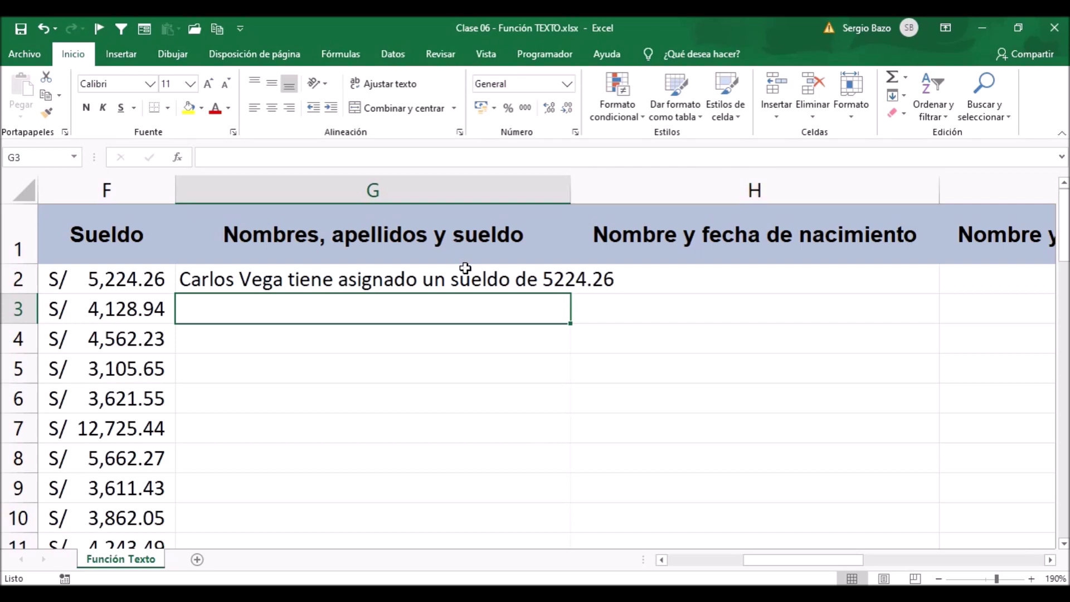
# - Delete the F2 salary reference from the G2 formula and start typing TEXTO instead
pyautogui.doubleClick(482, 280)
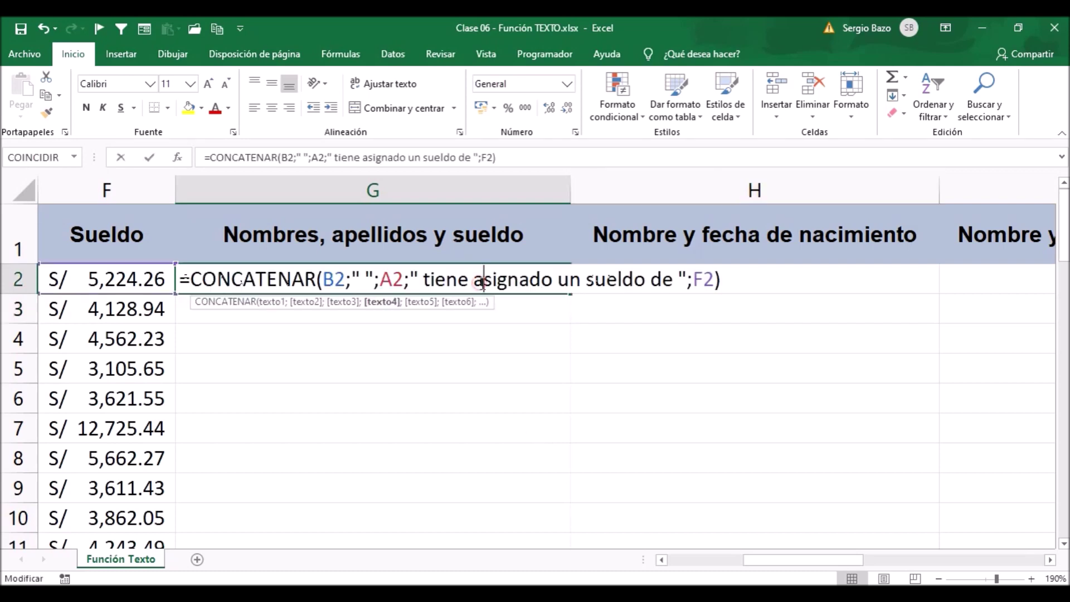
pyautogui.click(704, 280)
pyautogui.click(728, 280)
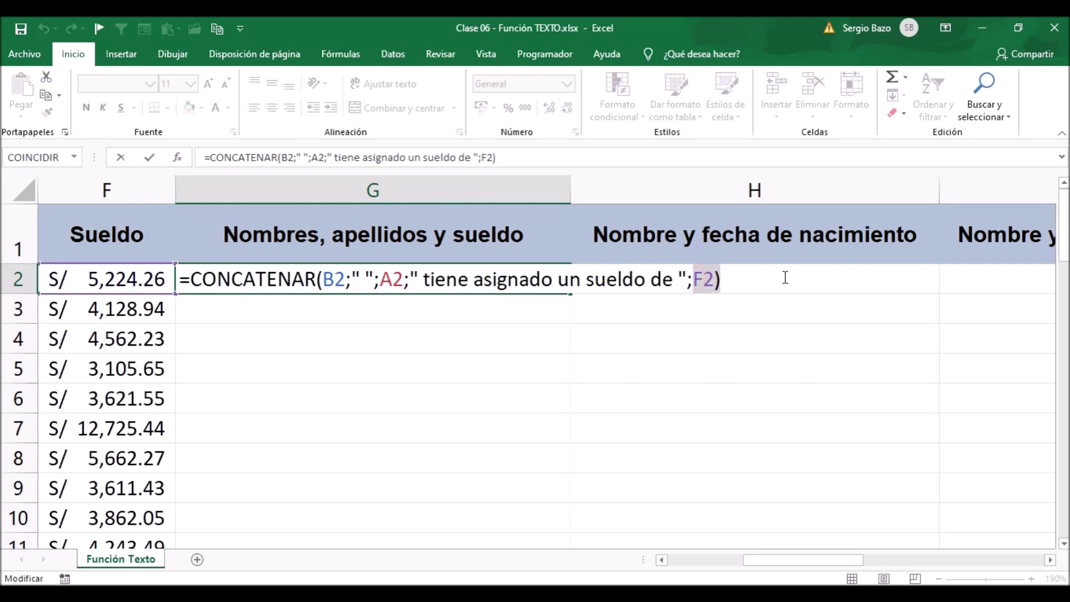
pyautogui.press('BackSpace')
pyautogui.press('BackSpace')
pyautogui.press('BackSpace')
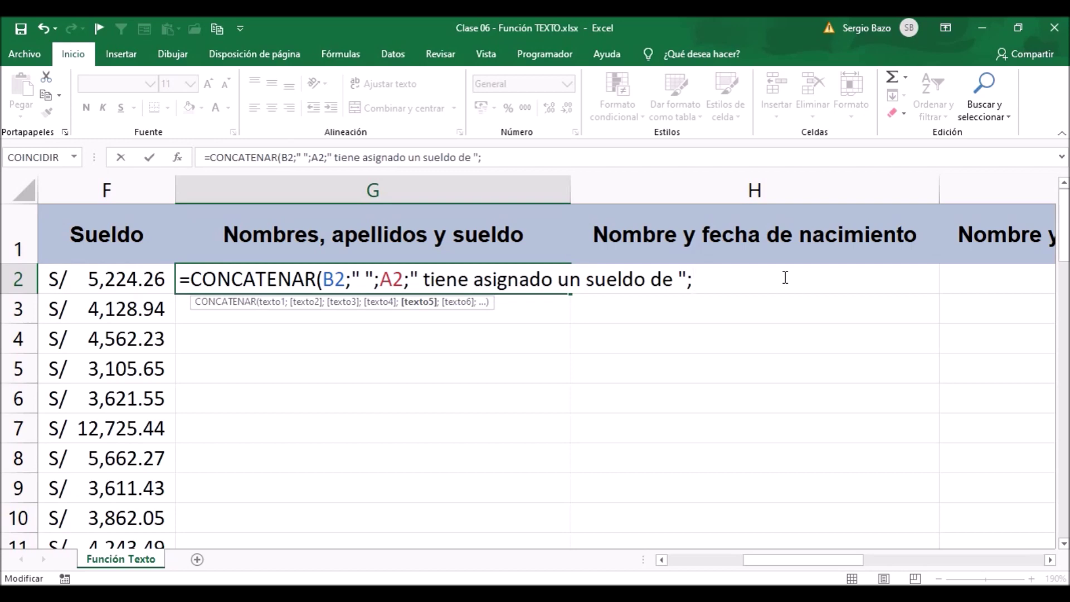
pyautogui.write('texto')
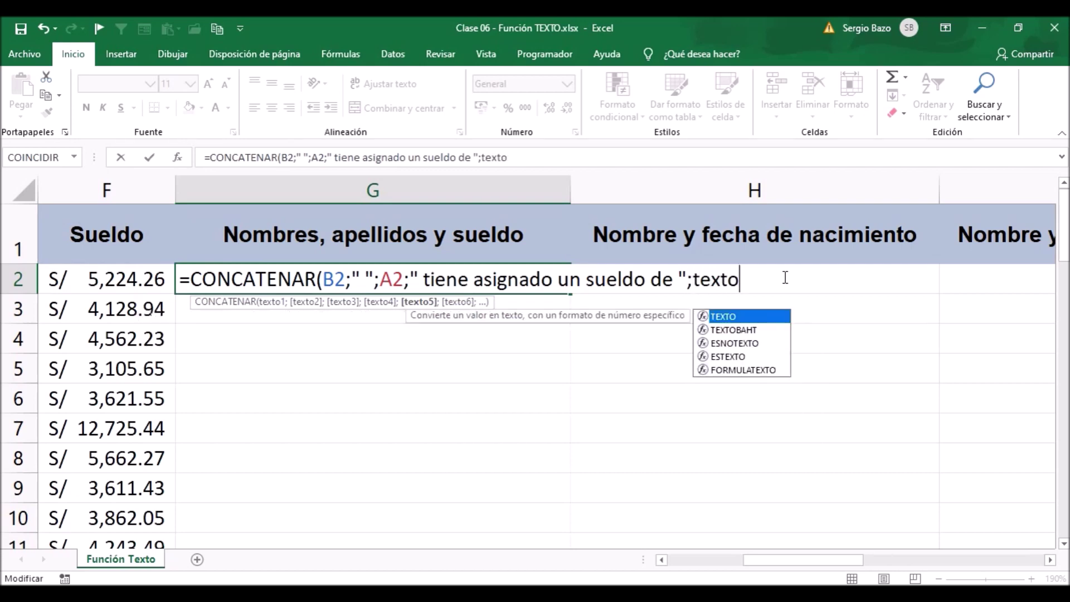
# - Wrap the salary as TEXTO(F2; with a format code beginning "S/ ?
pyautogui.press('Tab')
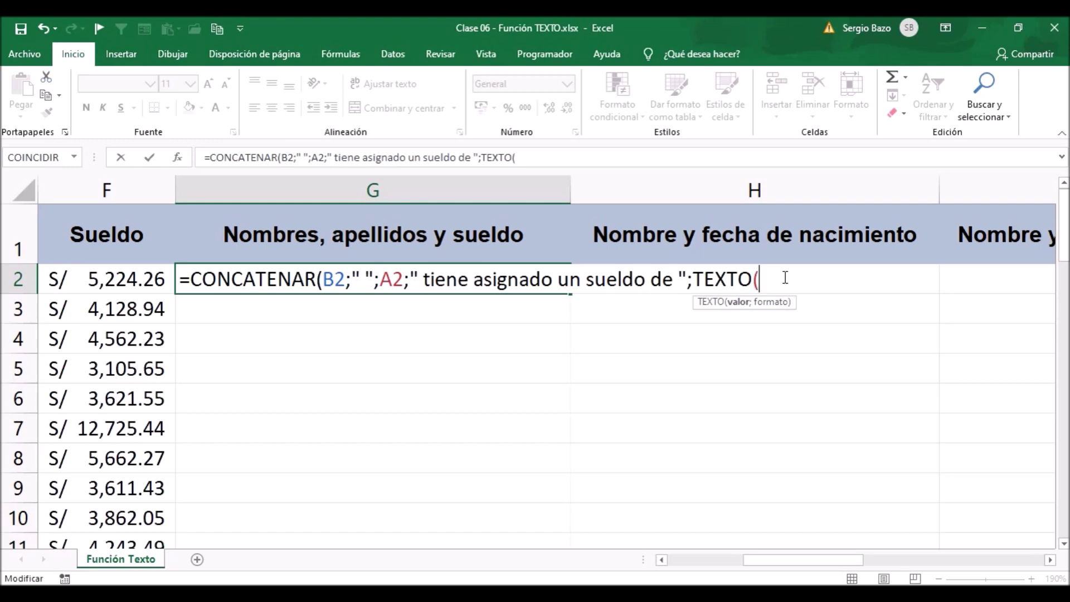
pyautogui.click(122, 282)
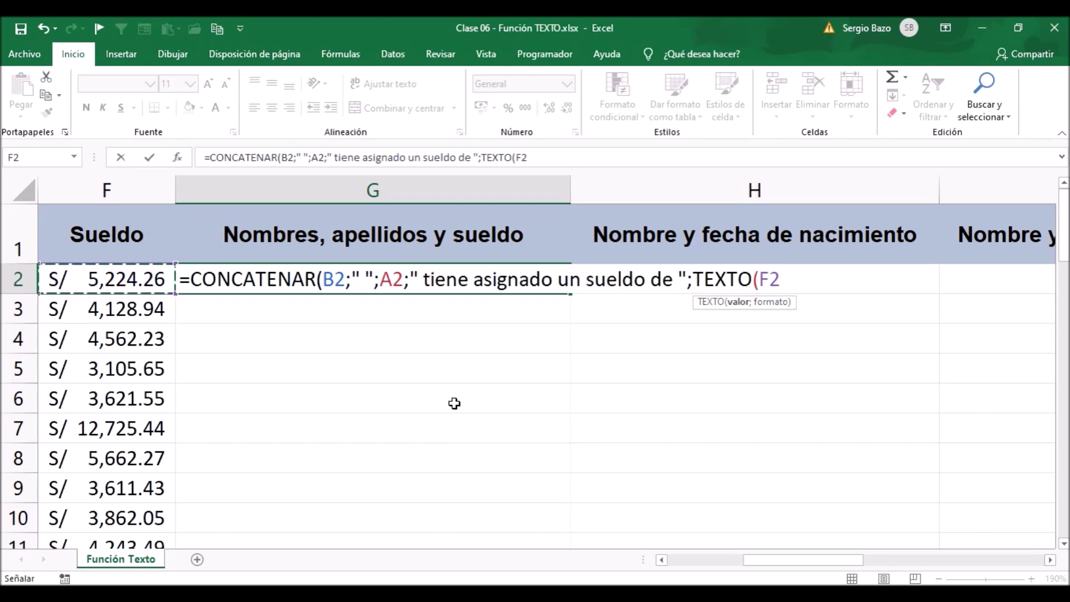
pyautogui.write(';')
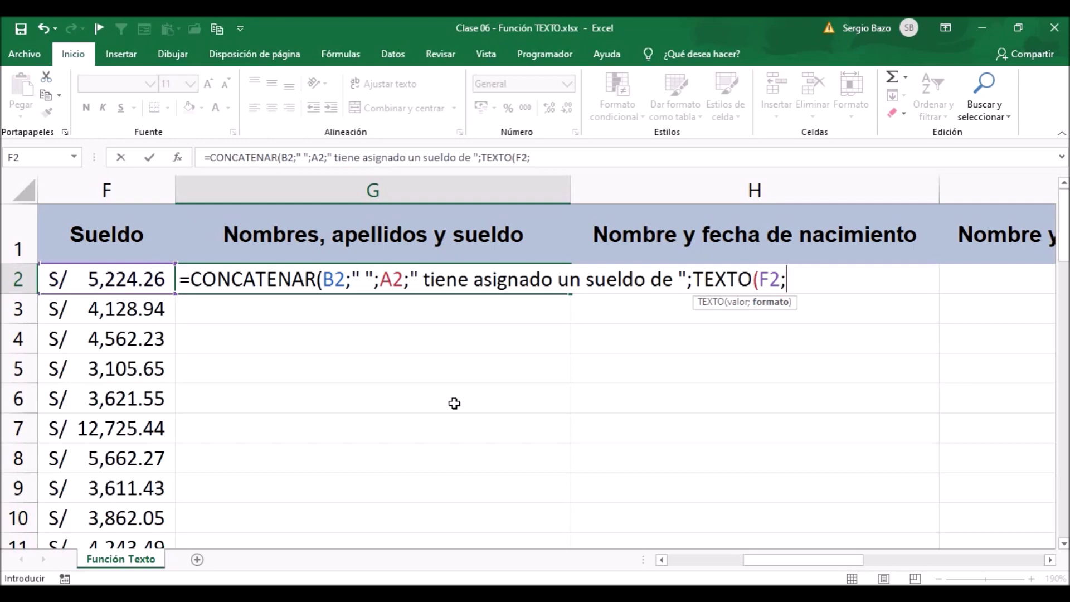
pyautogui.write('"')
pyautogui.write('S')
pyautogui.write('/')
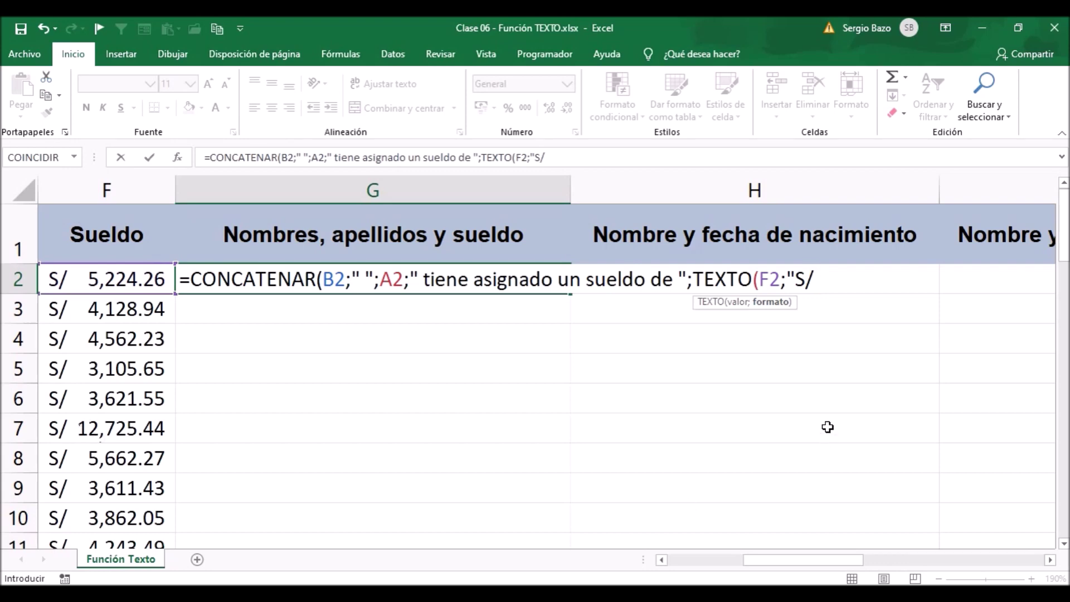
pyautogui.write(' ?')
# - Finish the format code as "S/ ?#,###.00", close both parentheses and commit G2
pyautogui.write('#,')
pyautogui.write('###')
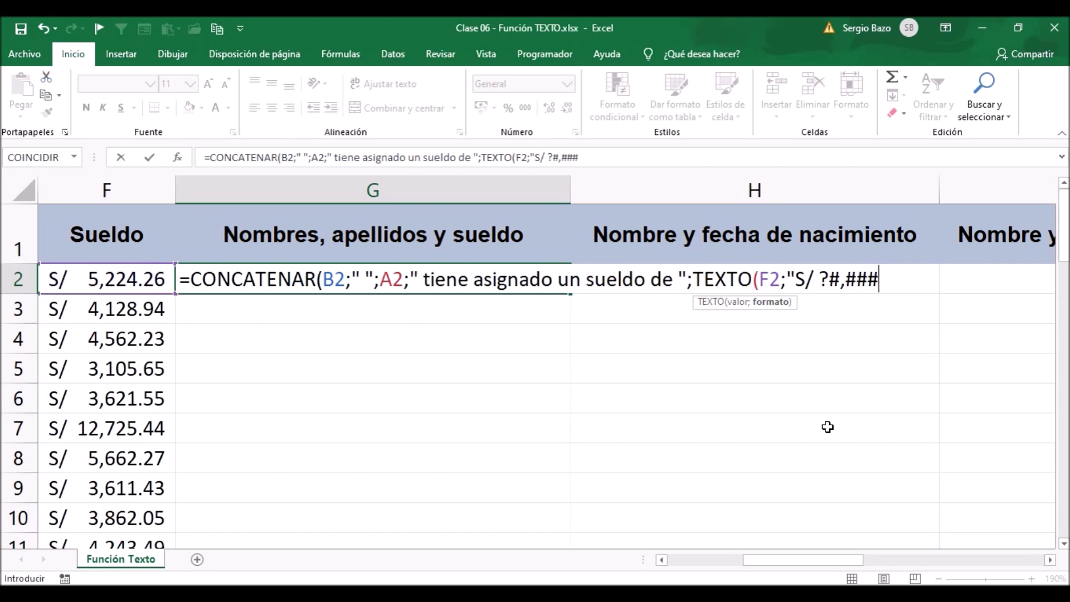
pyautogui.write('.')
pyautogui.write('00')
pyautogui.write(')')
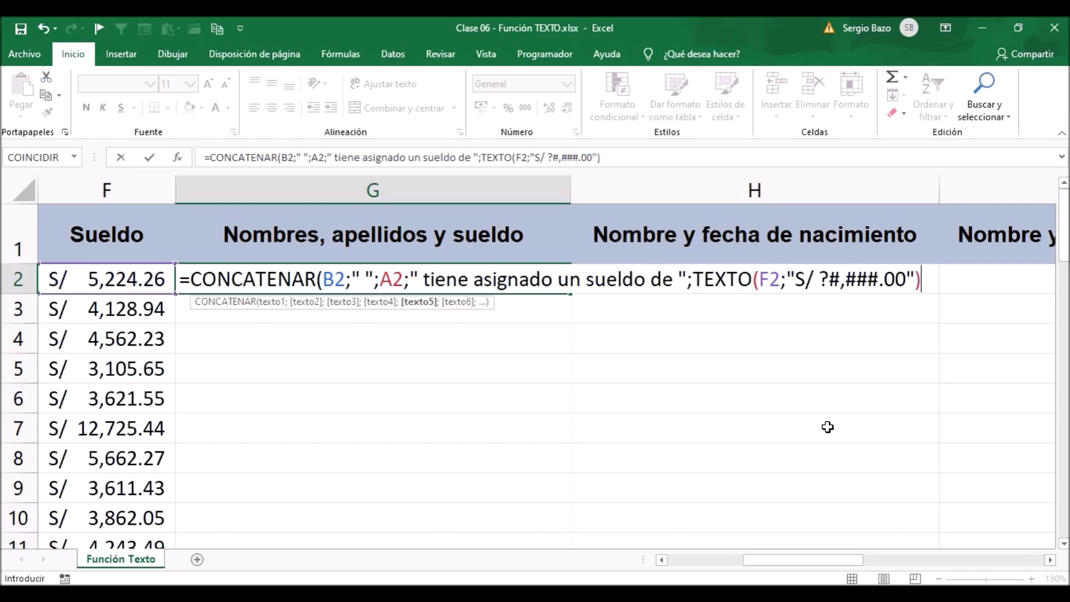
pyautogui.write(')')
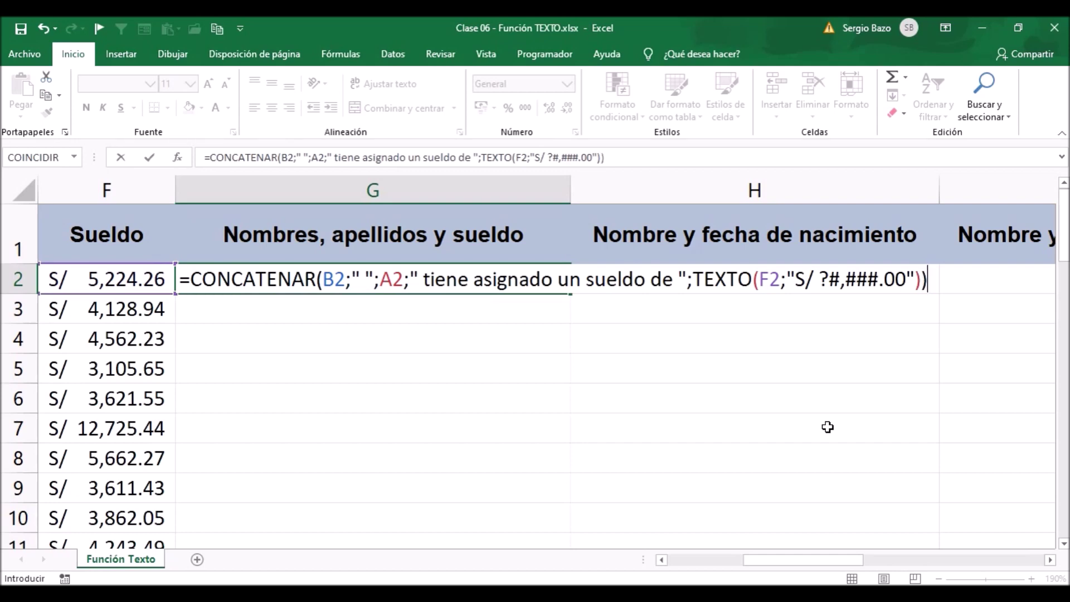
pyautogui.press('Return')
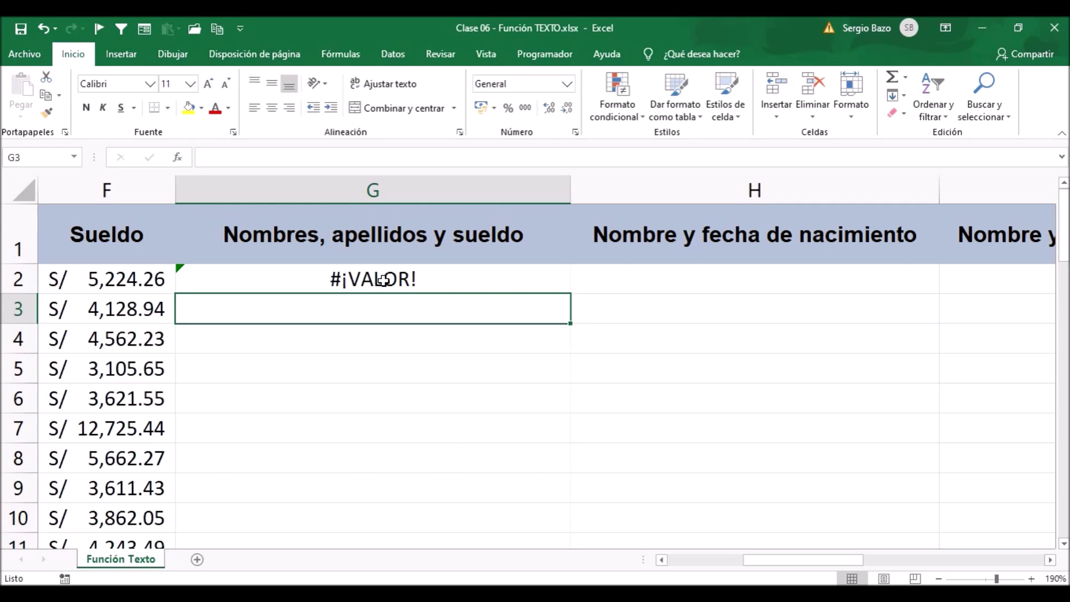
# - Move 'S/ ' from the TEXTO format code into the sentence text so G2 shows S/ 5,224.26
pyautogui.doubleClick(384, 280)
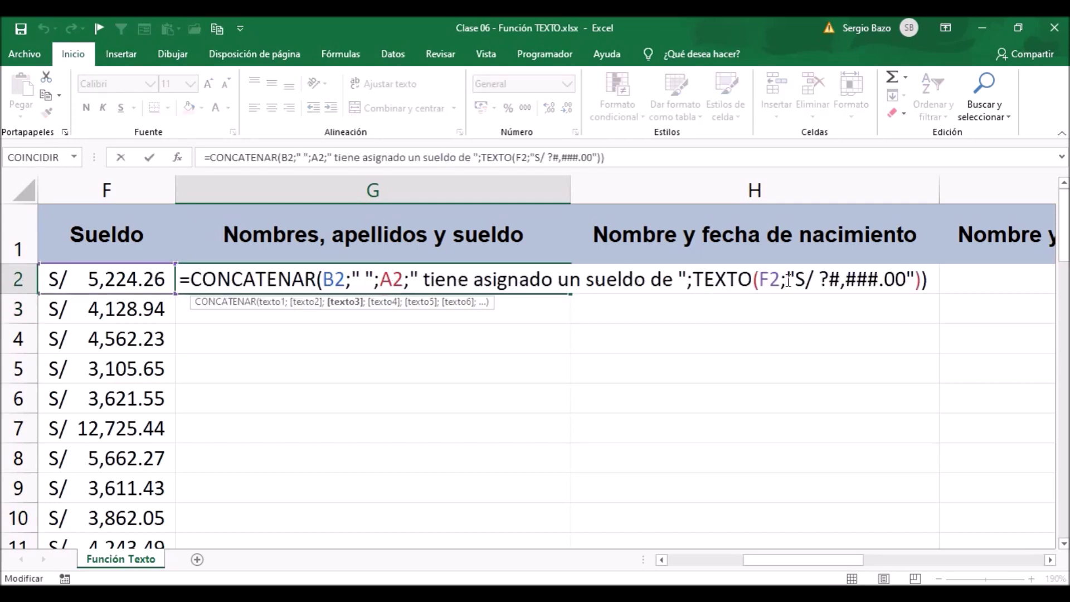
pyautogui.click(808, 278)
pyautogui.moveTo(808, 279); pyautogui.dragTo(795, 279)
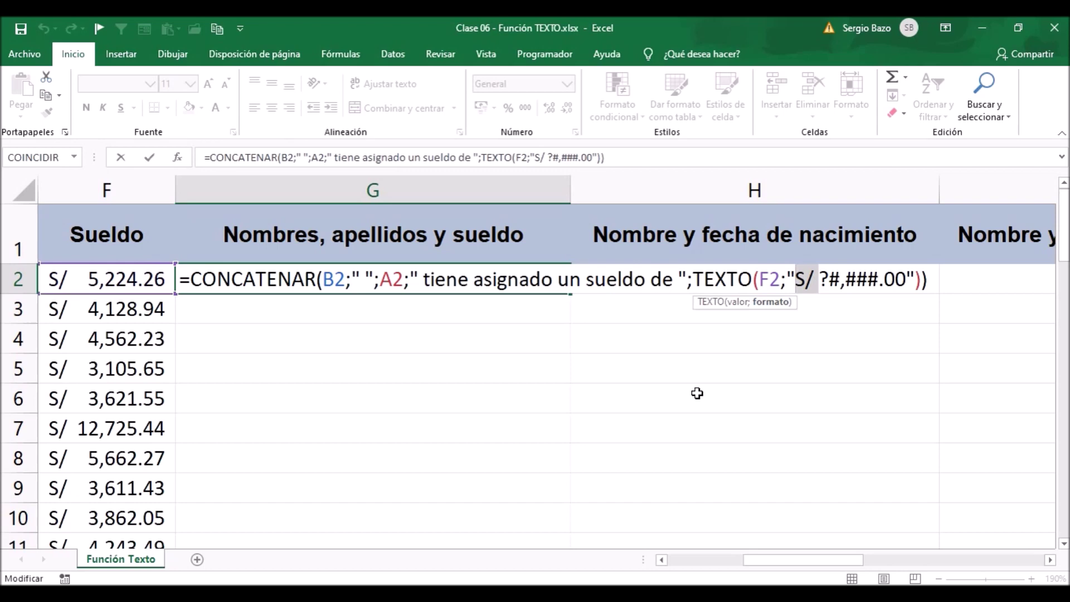
pyautogui.press('Delete')
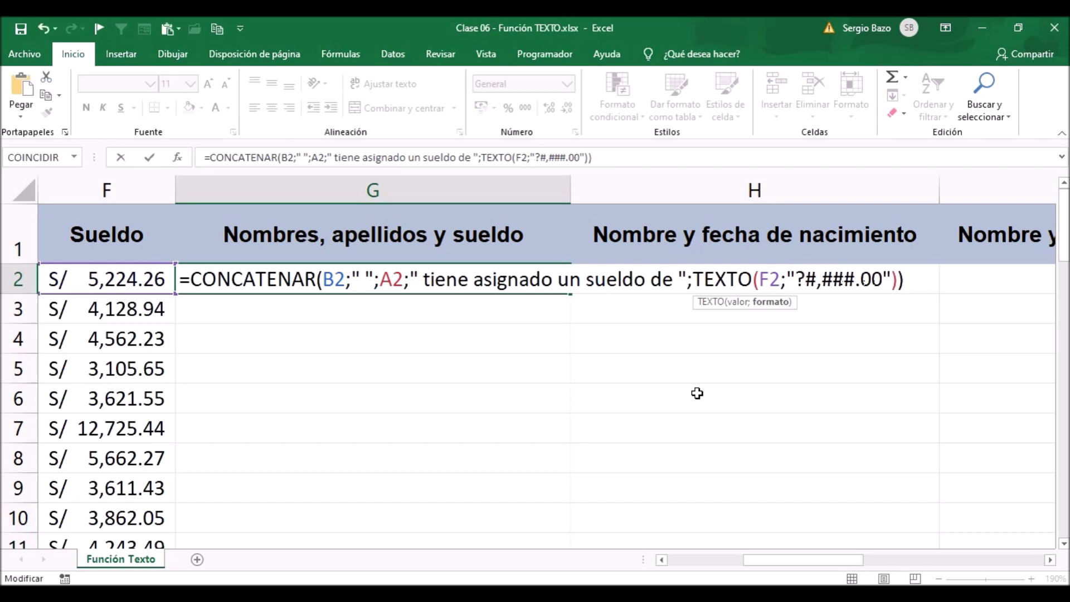
pyautogui.click(680, 280)
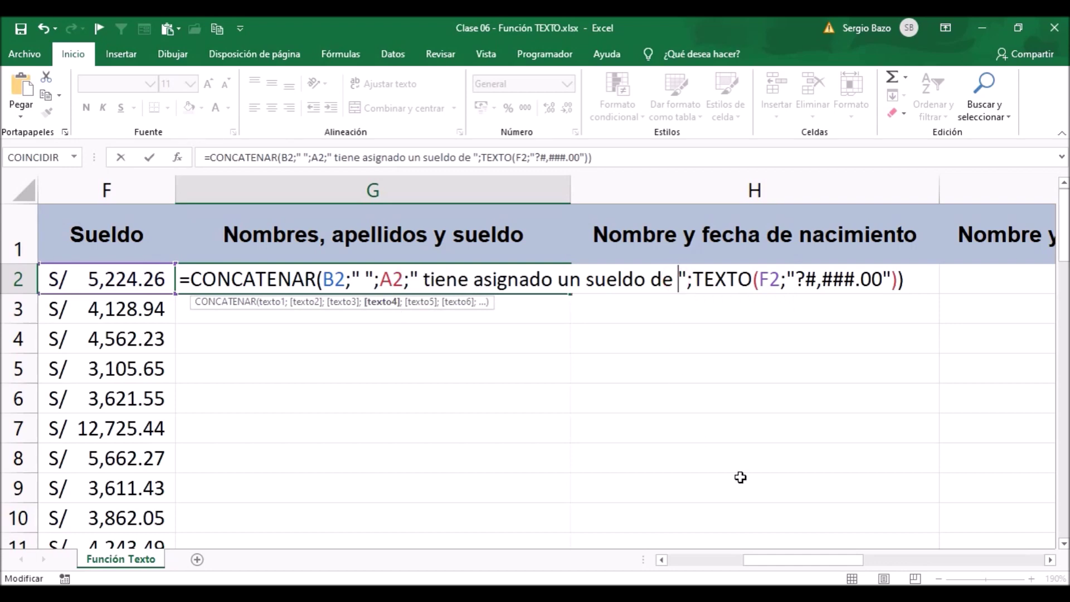
pyautogui.write('S/')
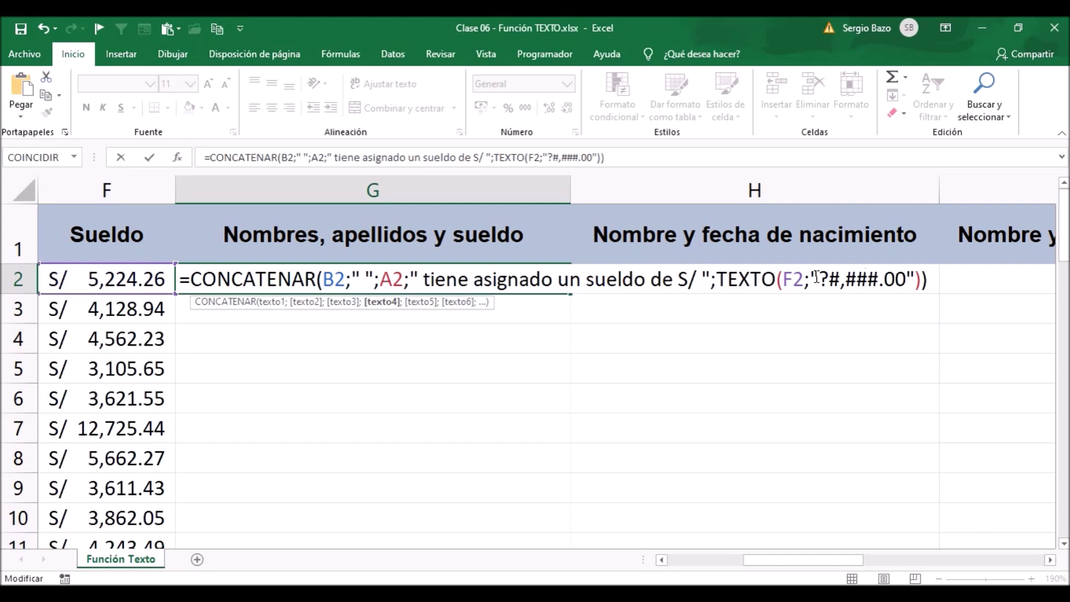
pyautogui.click(937, 281)
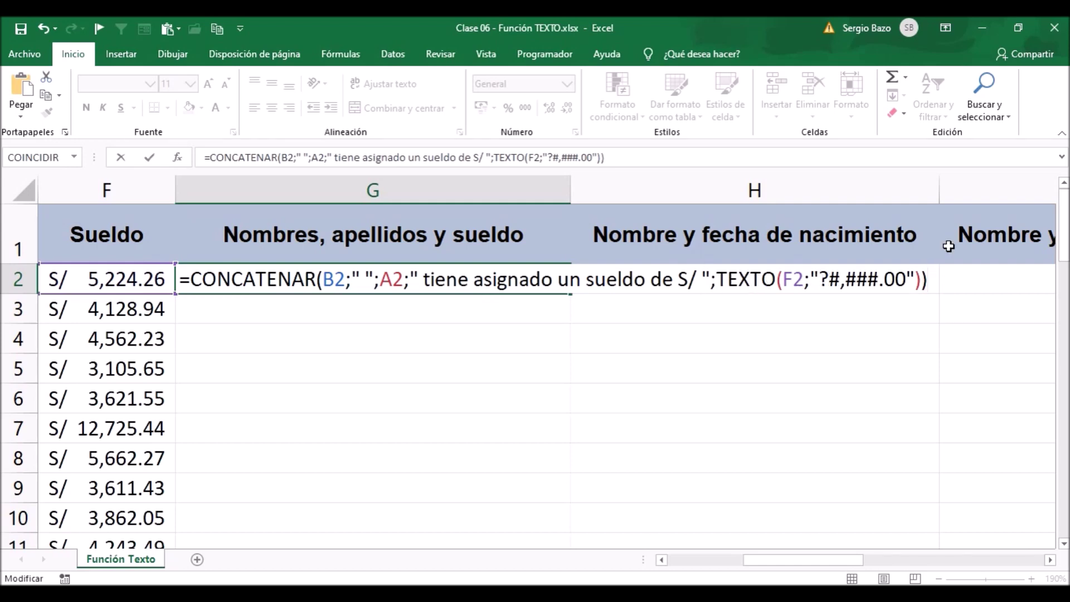
pyautogui.press('Return')
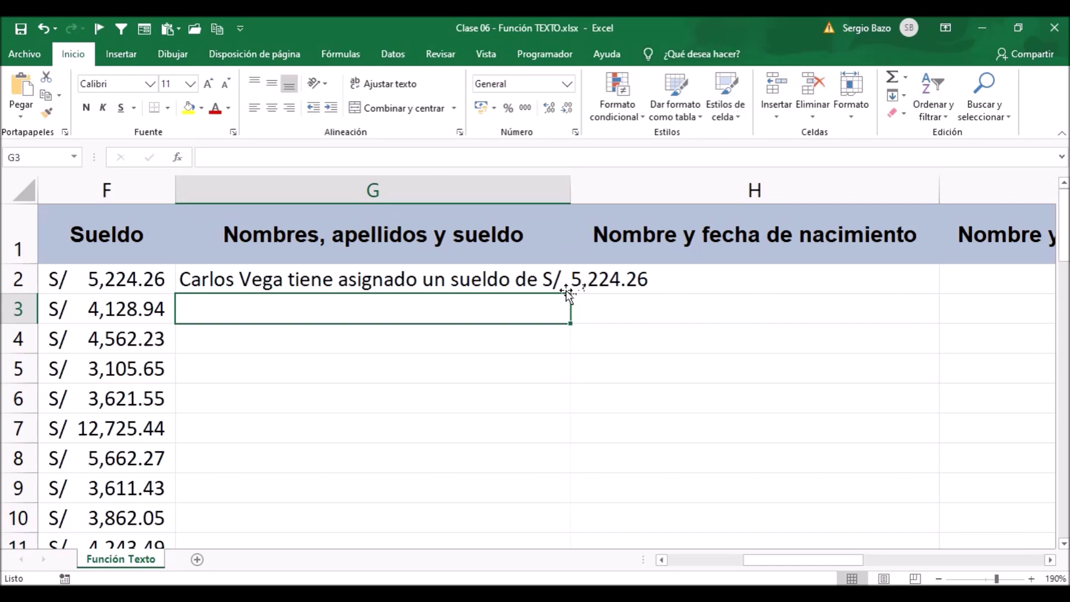
# - Copy the G2 salary sentence down column G and autofit the column width
pyautogui.click(524, 282)
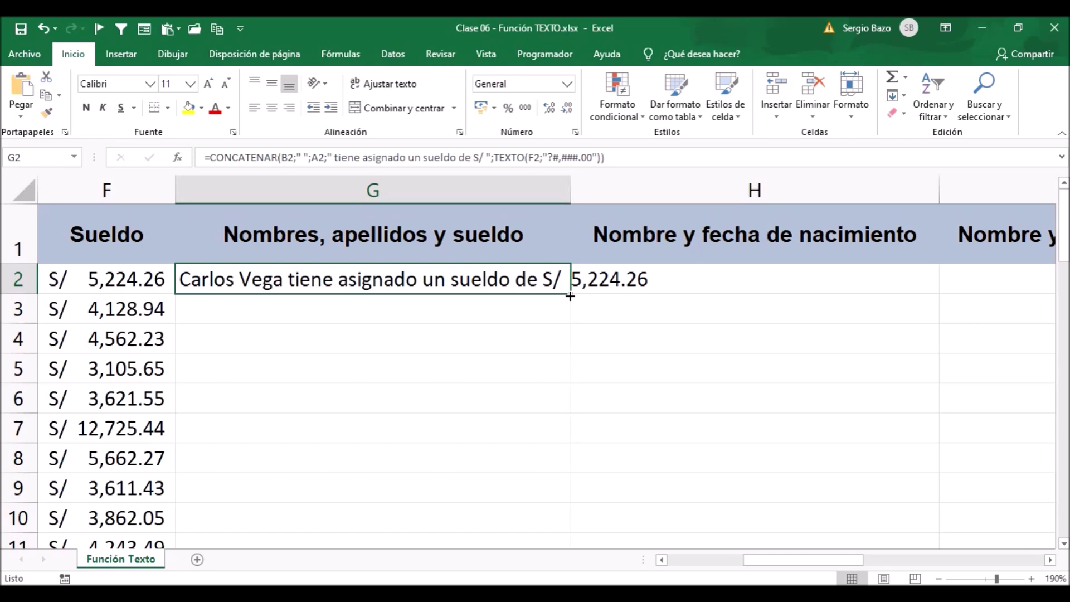
pyautogui.doubleClick(570, 294)
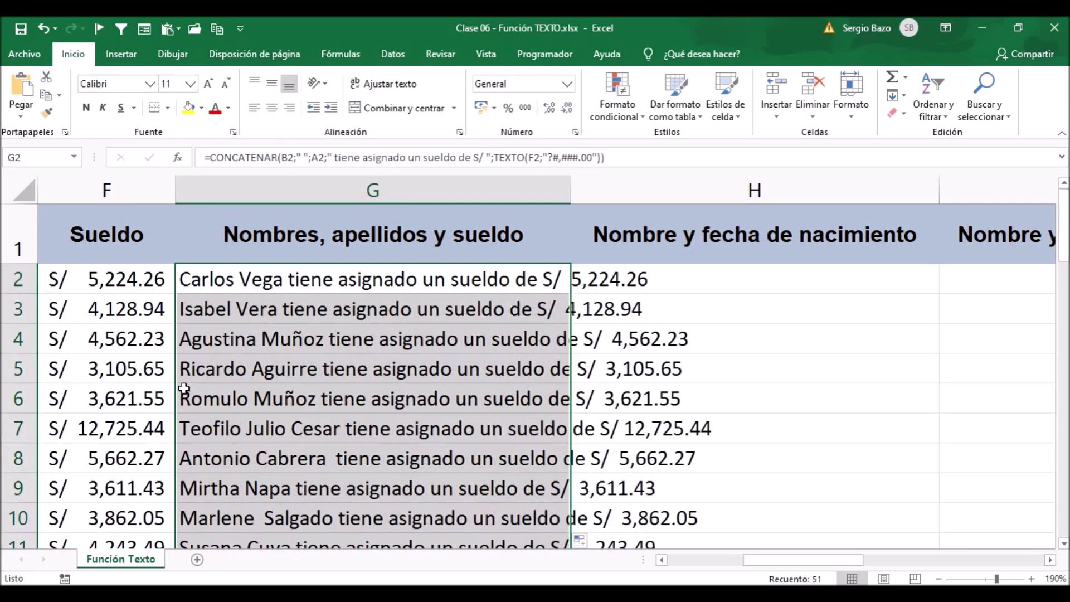
pyautogui.click(105, 432)
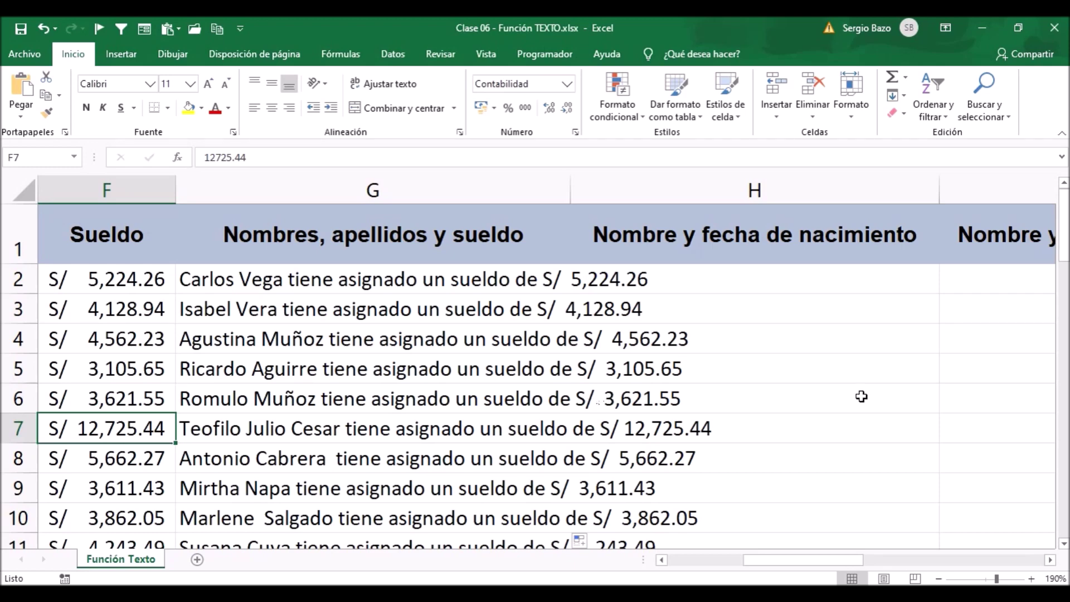
pyautogui.click(331, 283)
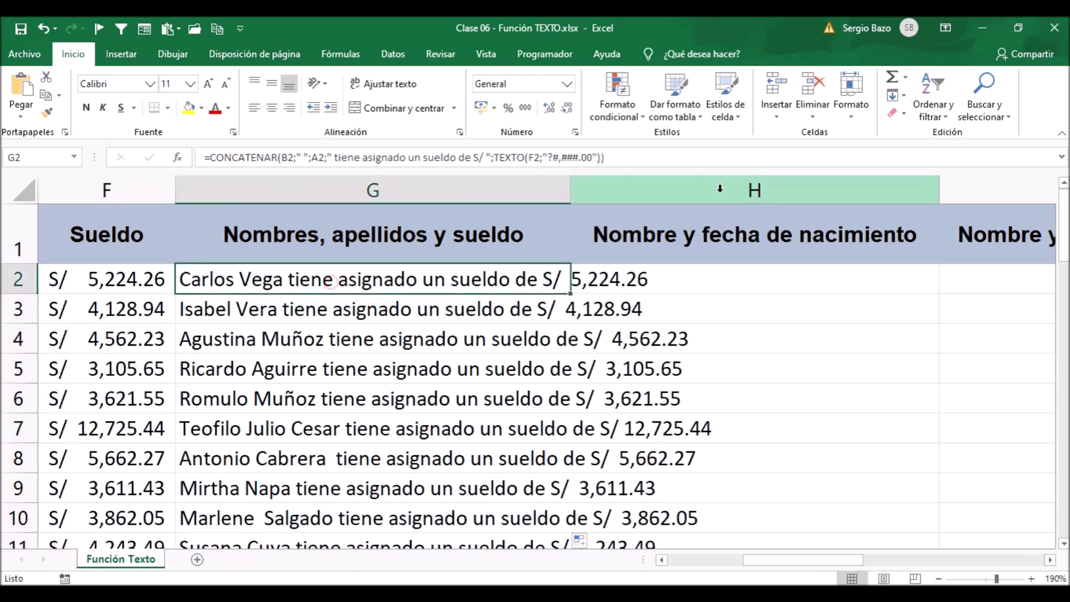
pyautogui.doubleClick(570, 183)
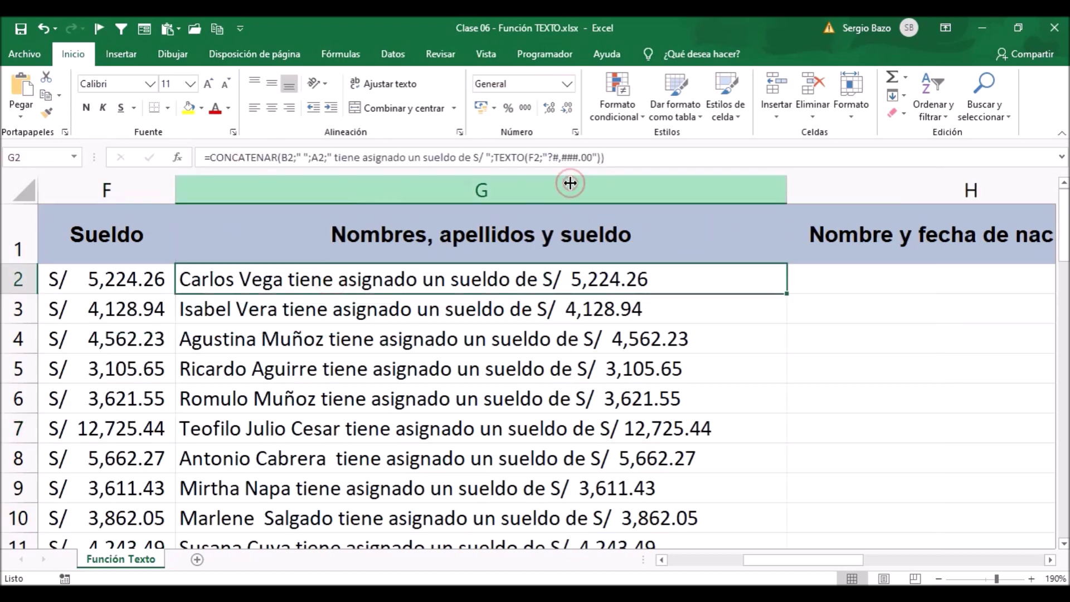
pyautogui.scroll(-3, 643, 390)
pyautogui.scroll(-1, 645, 394)
pyautogui.scroll(4, 645, 394)
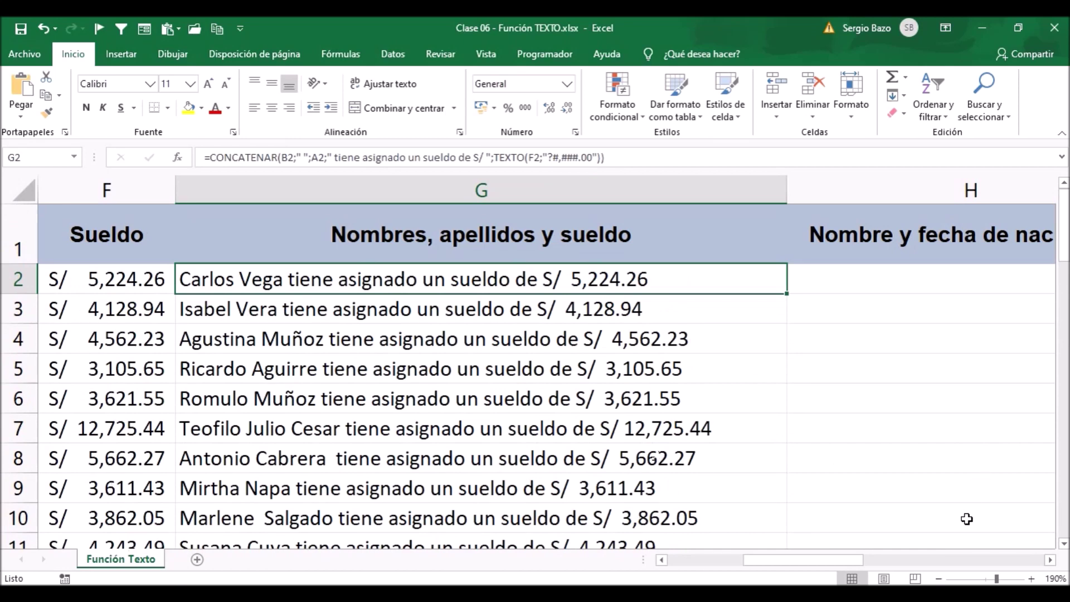
pyautogui.moveTo(851, 561); pyautogui.dragTo(880, 564)
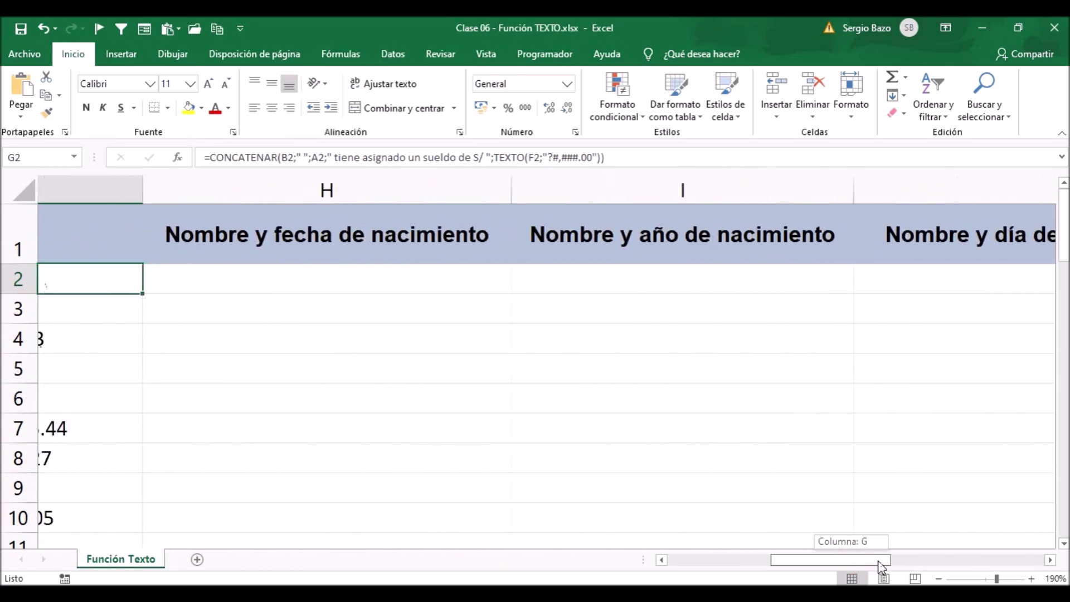
pyautogui.moveTo(879, 564); pyautogui.dragTo(881, 567)
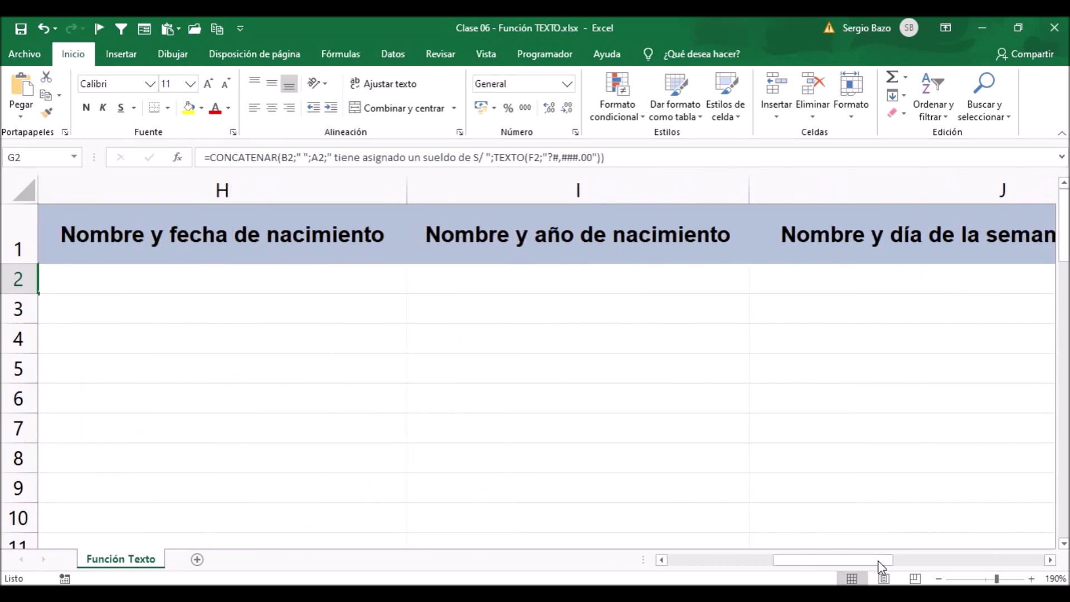
pyautogui.moveTo(872, 563)
pyautogui.mouseDown()
pyautogui.moveTo(935, 571)
pyautogui.moveTo(1009, 561)
pyautogui.mouseUp()
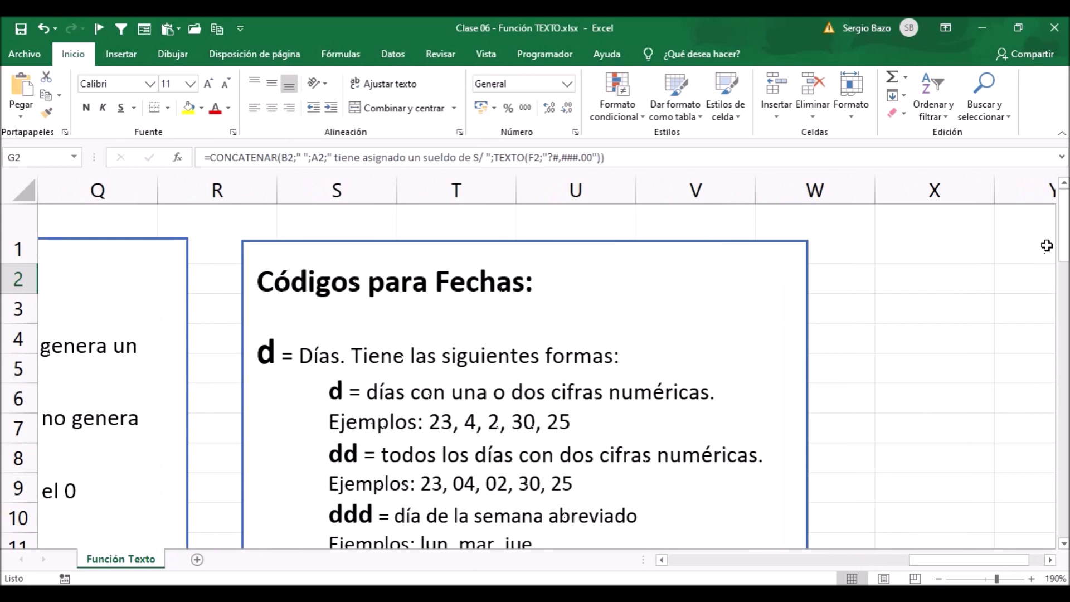
pyautogui.moveTo(1064, 235); pyautogui.dragTo(1067, 238)
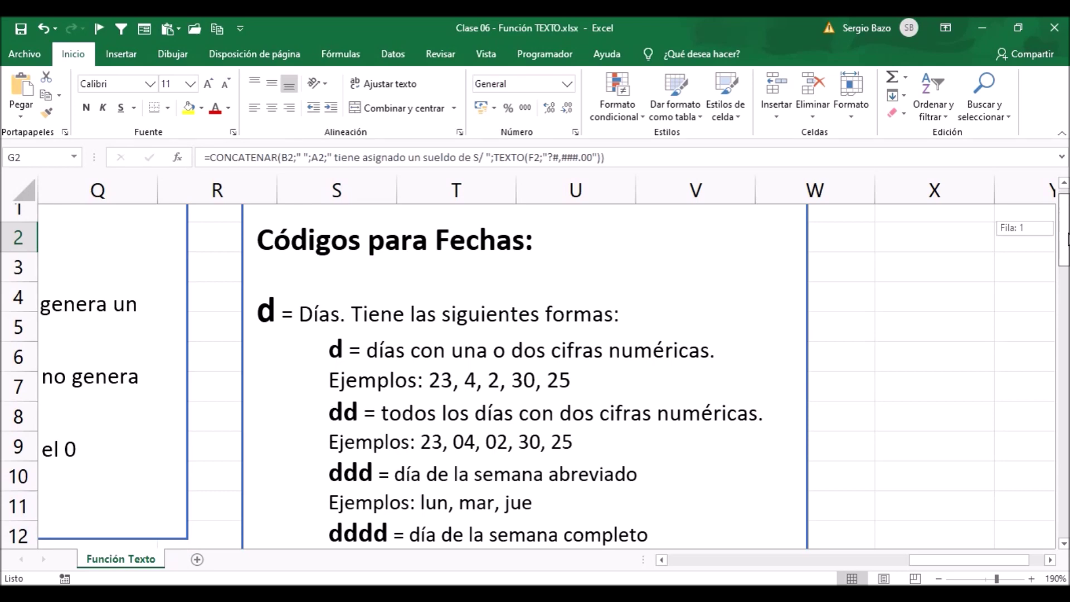
pyautogui.moveTo(1067, 238)
pyautogui.mouseDown()
pyautogui.moveTo(1066, 355)
pyautogui.moveTo(1053, 248)
pyautogui.moveTo(1057, 256)
pyautogui.mouseUp()
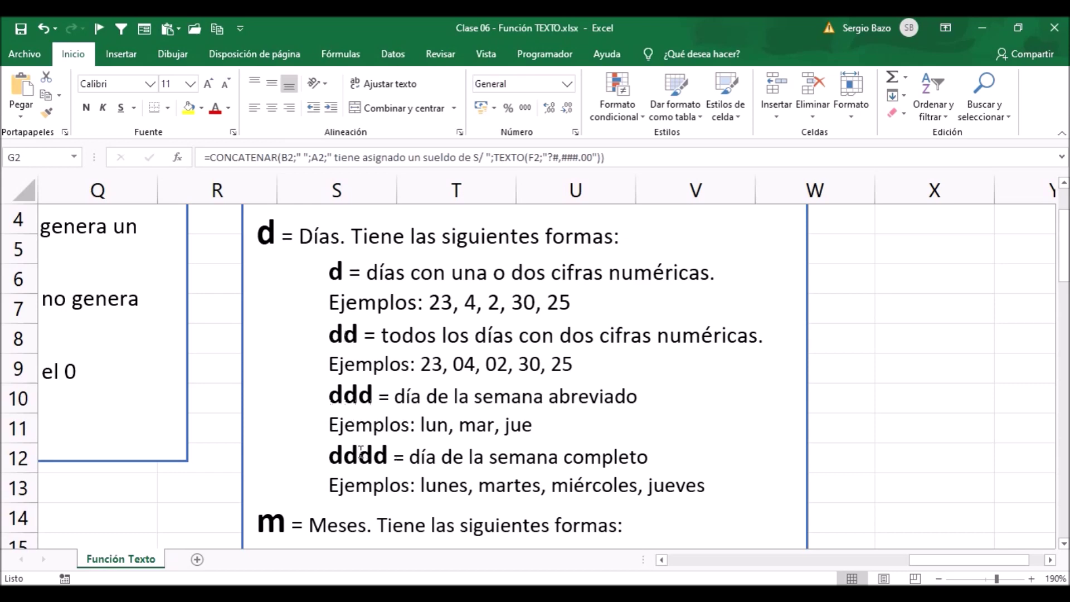
pyautogui.moveTo(1063, 234); pyautogui.dragTo(1067, 332)
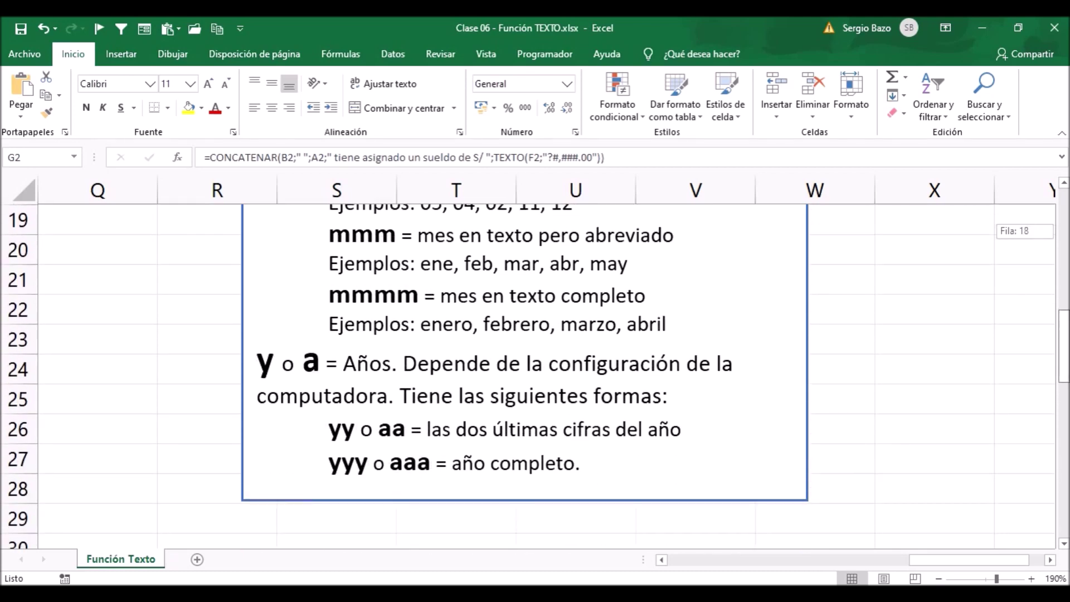
pyautogui.moveTo(1064, 335); pyautogui.dragTo(1064, 337)
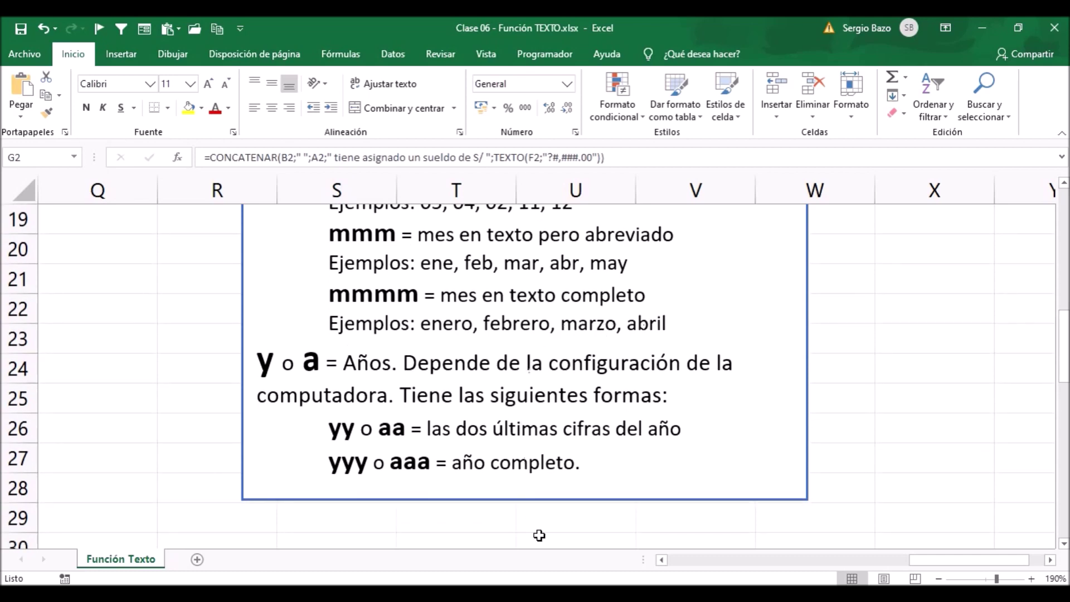
pyautogui.moveTo(258, 361)
pyautogui.mouseDown()
pyautogui.moveTo(276, 368)
pyautogui.moveTo(273, 357)
pyautogui.moveTo(324, 351)
pyautogui.mouseUp()
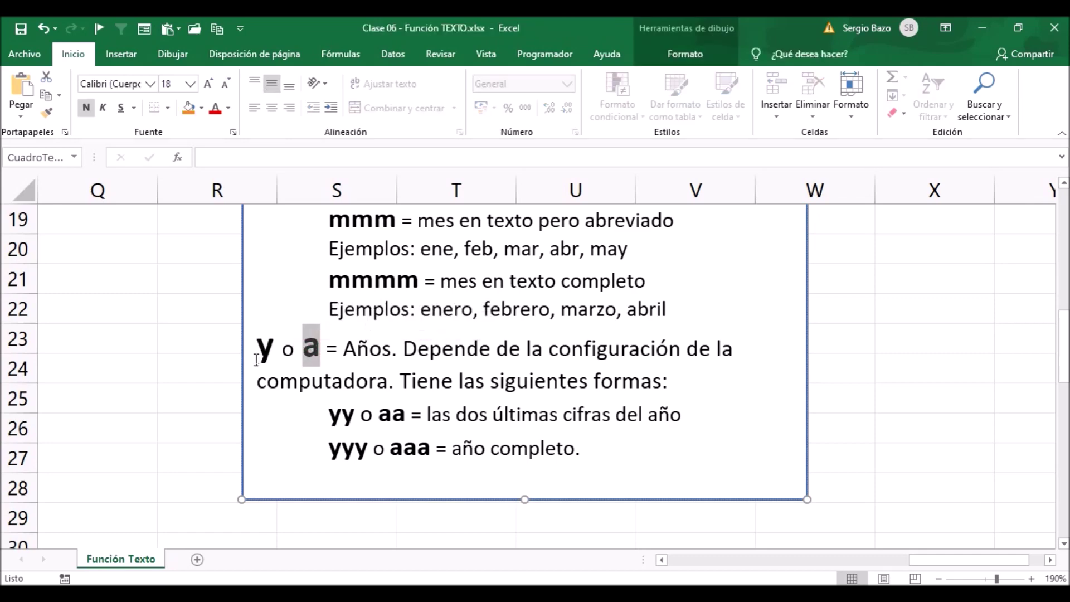
pyautogui.moveTo(273, 351); pyautogui.dragTo(255, 353)
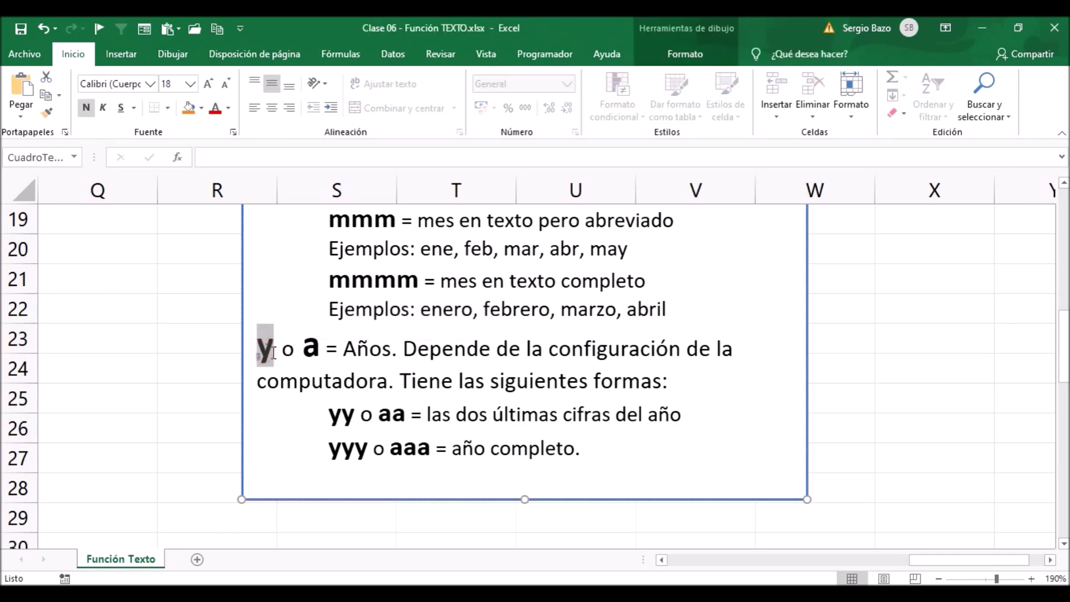
pyautogui.moveTo(303, 350); pyautogui.dragTo(320, 353)
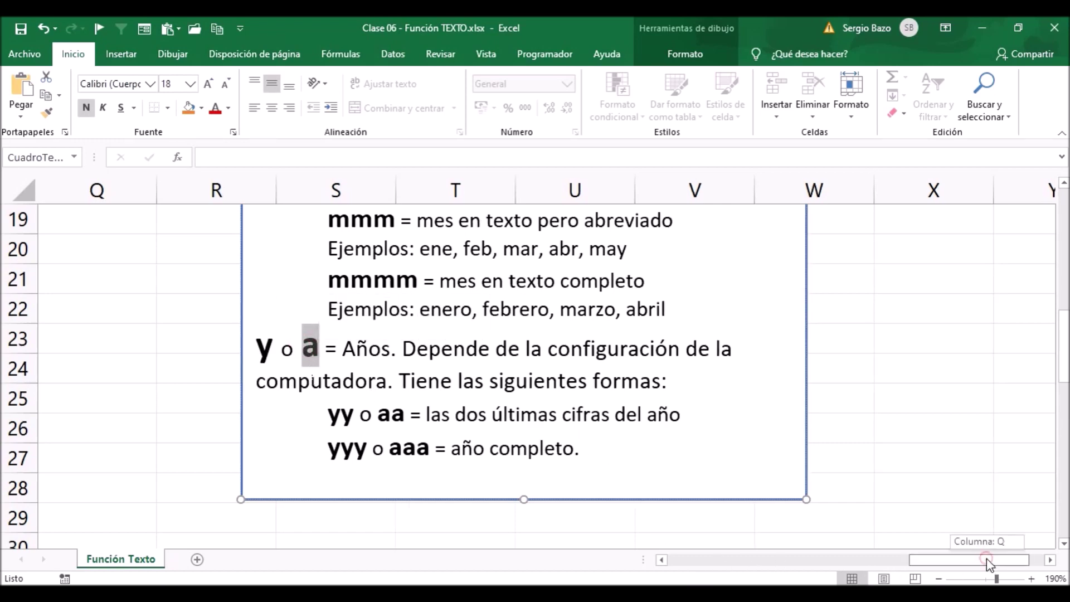
pyautogui.moveTo(987, 559)
pyautogui.mouseDown()
pyautogui.moveTo(847, 580)
pyautogui.moveTo(855, 577)
pyautogui.mouseUp()
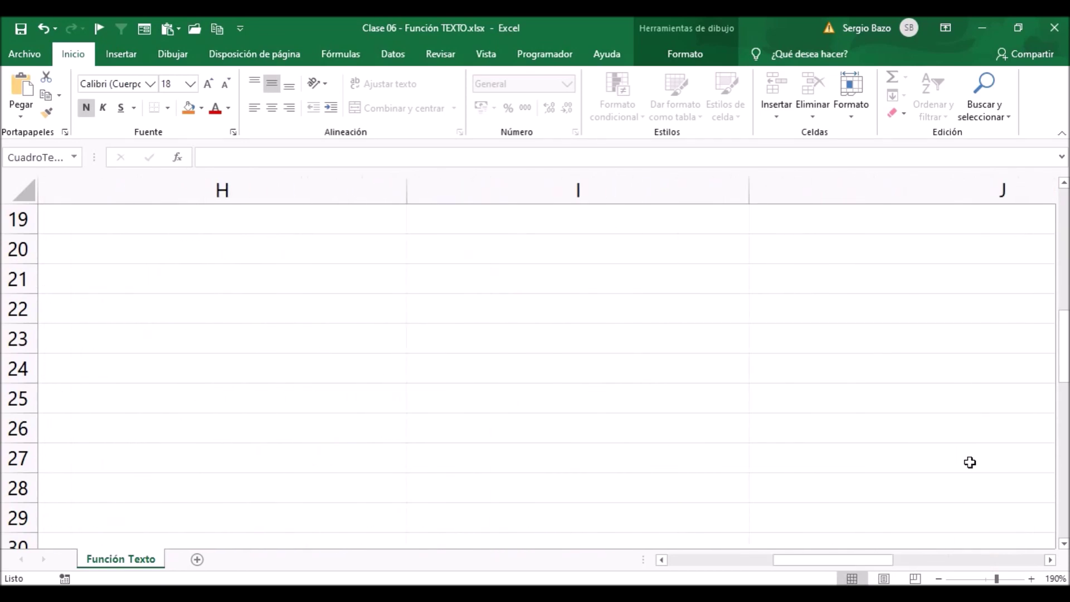
pyautogui.moveTo(1065, 381); pyautogui.dragTo(1061, 245)
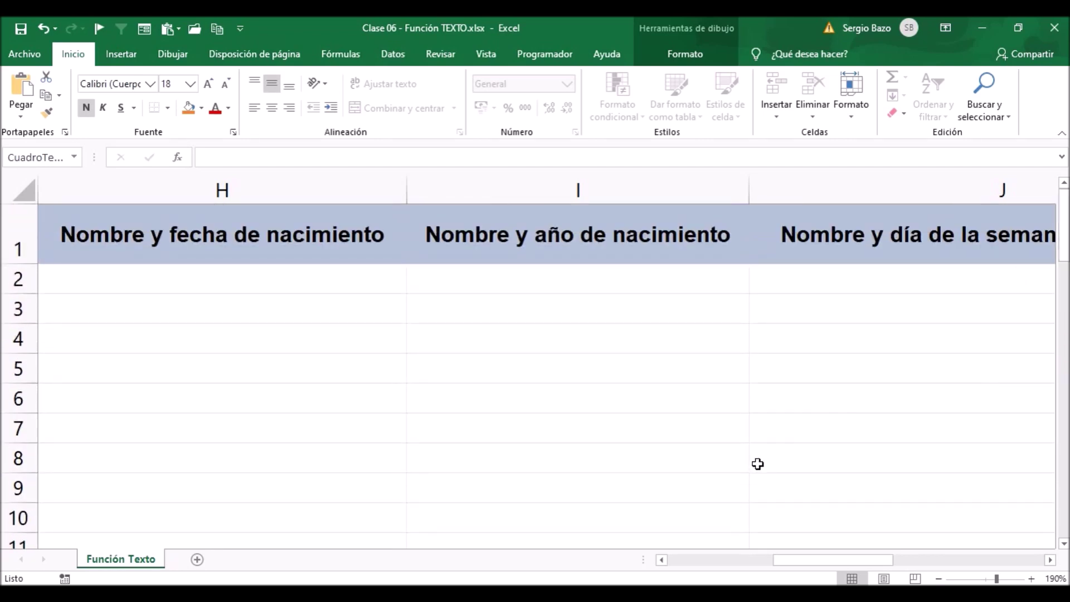
# - Scroll back to the top, select H2 and begin a formula with =concat
pyautogui.click(661, 562)
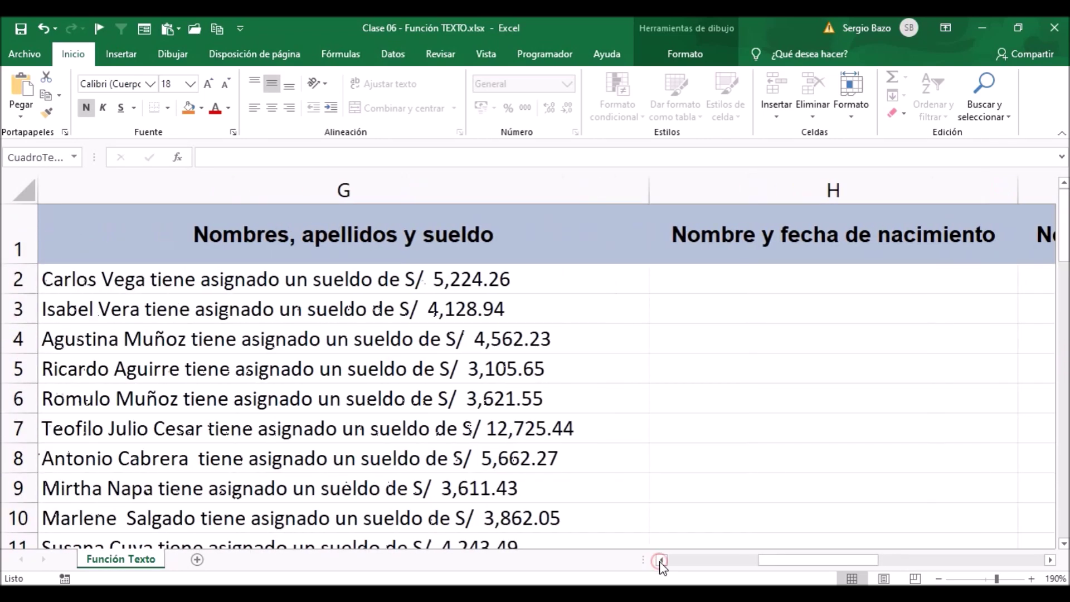
pyautogui.click(668, 279)
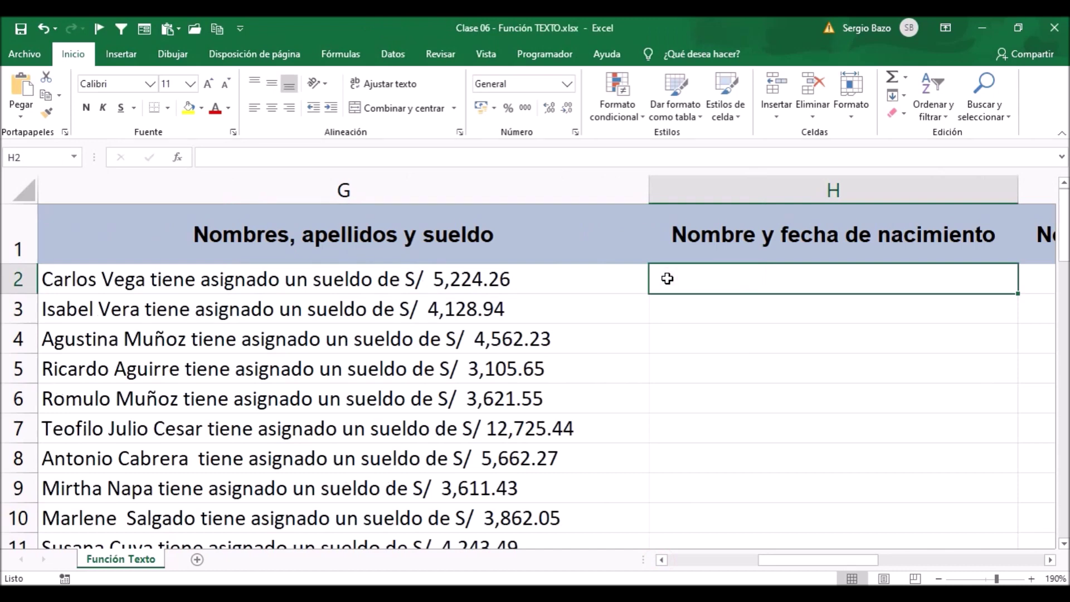
pyautogui.press('Right')
pyautogui.press('Left')
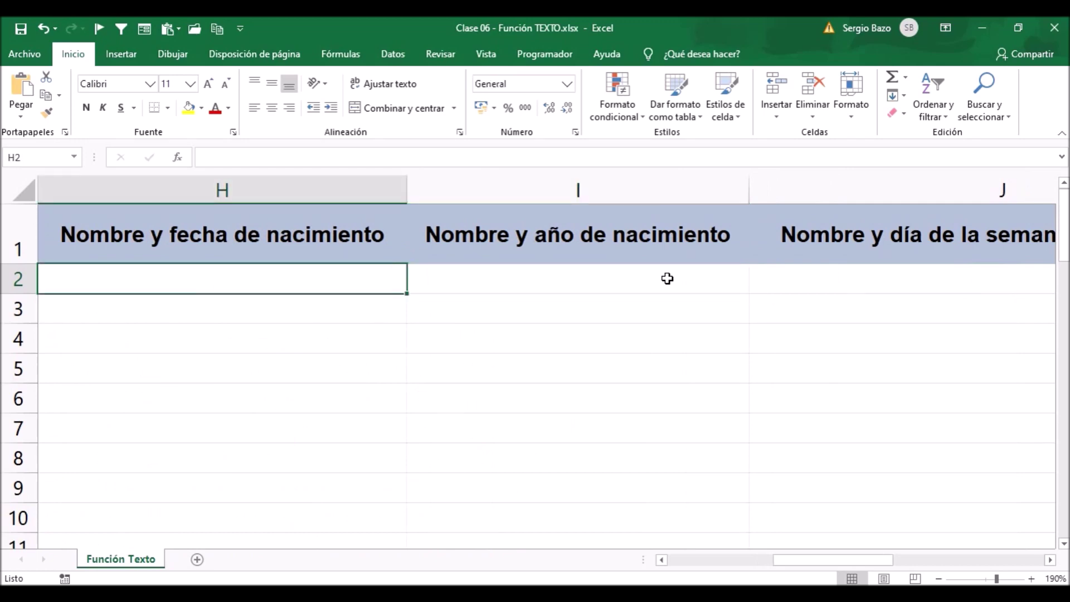
pyautogui.write('=concat')
# - In H2, insert CONCATENAR with first name B2 followed by the text ' nació el '
pyautogui.press('Down')
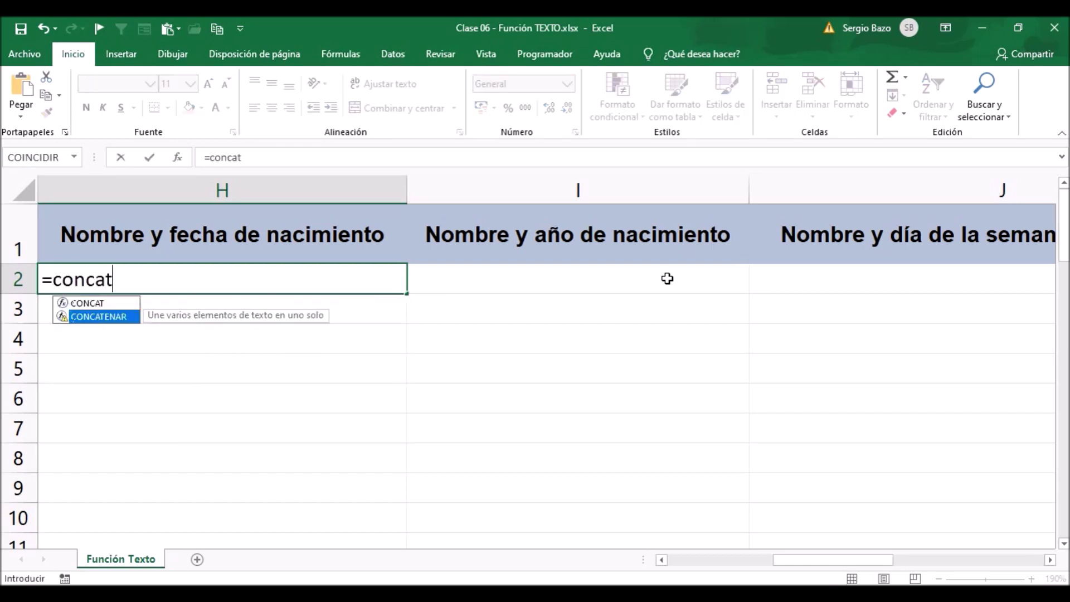
pyautogui.press('Tab')
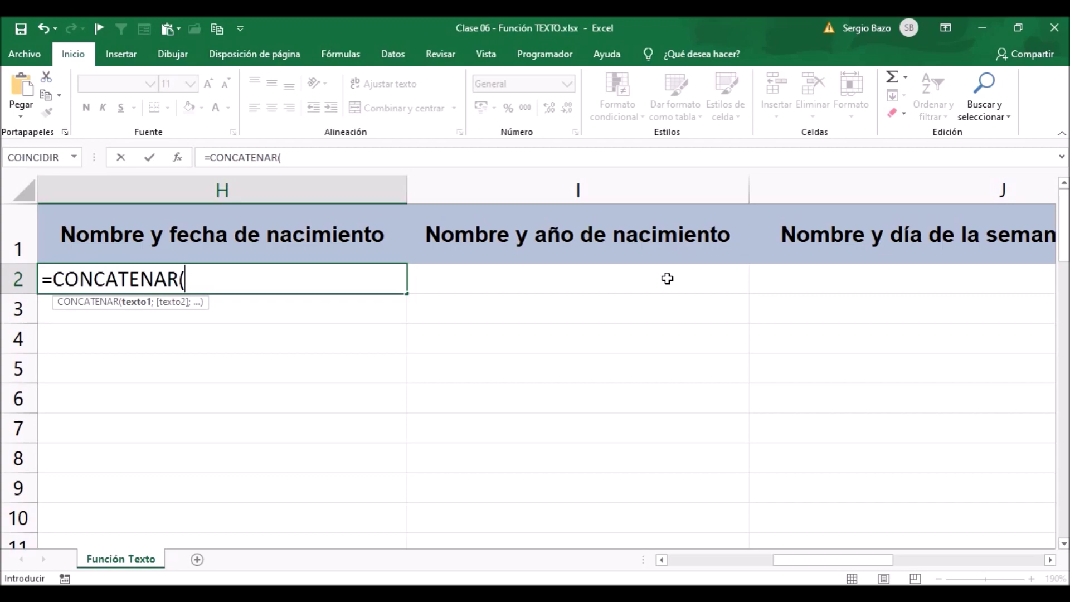
pyautogui.moveTo(848, 563); pyautogui.dragTo(729, 561)
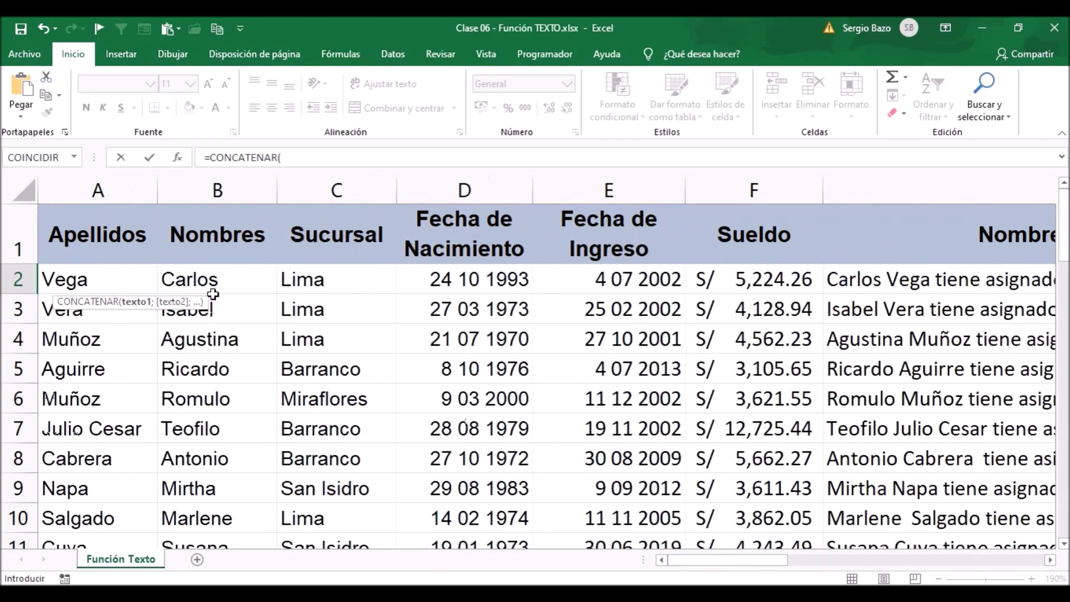
pyautogui.click(203, 279)
pyautogui.moveTo(721, 566)
pyautogui.mouseDown()
pyautogui.moveTo(848, 559)
pyautogui.moveTo(810, 558)
pyautogui.moveTo(827, 557)
pyautogui.mouseUp()
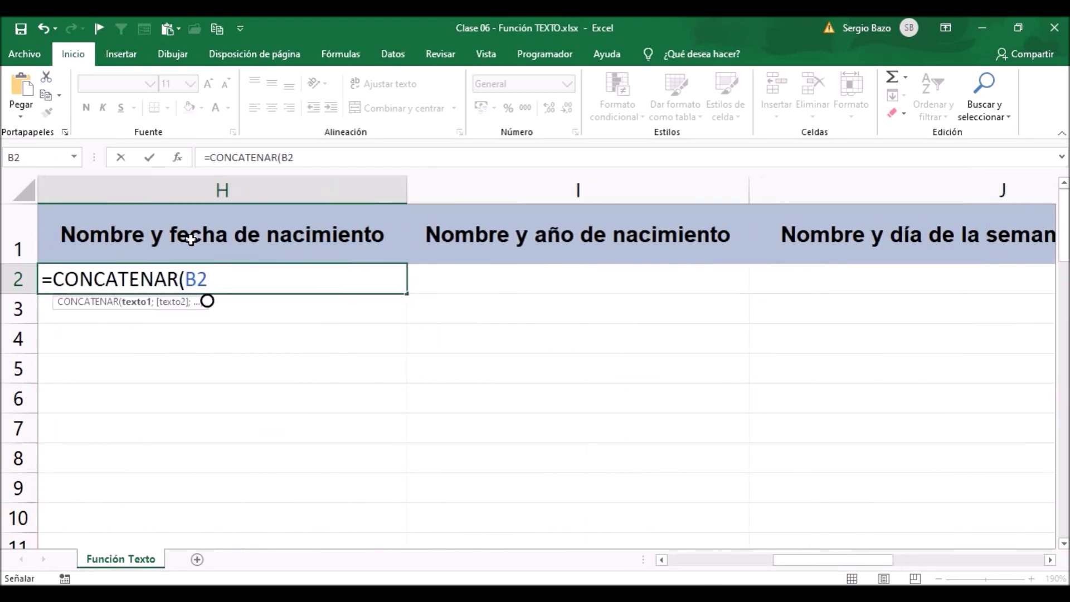
pyautogui.write(';"')
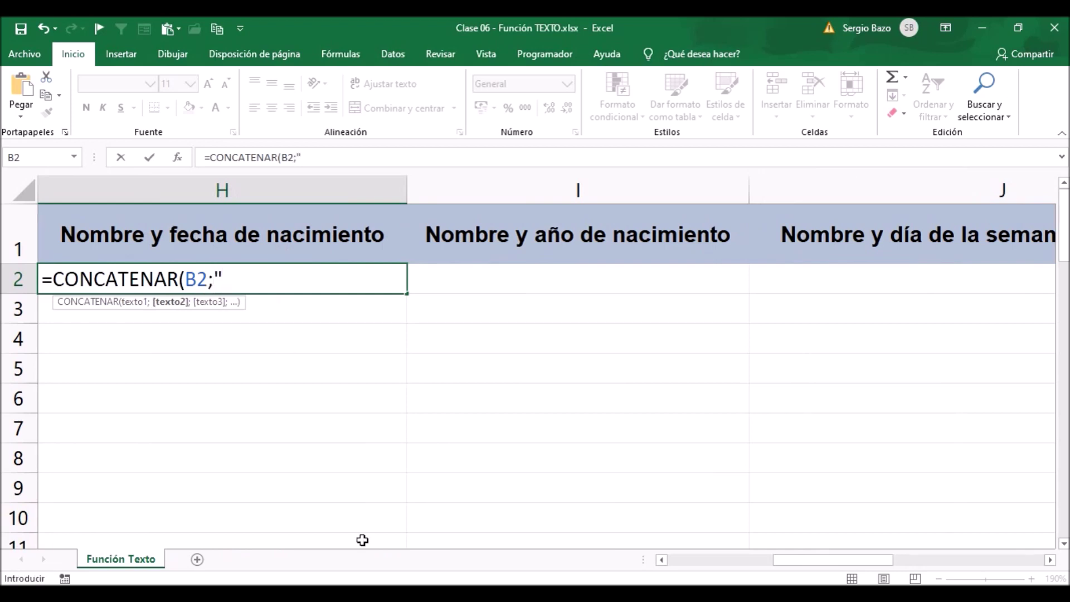
pyautogui.write(' nació el ')
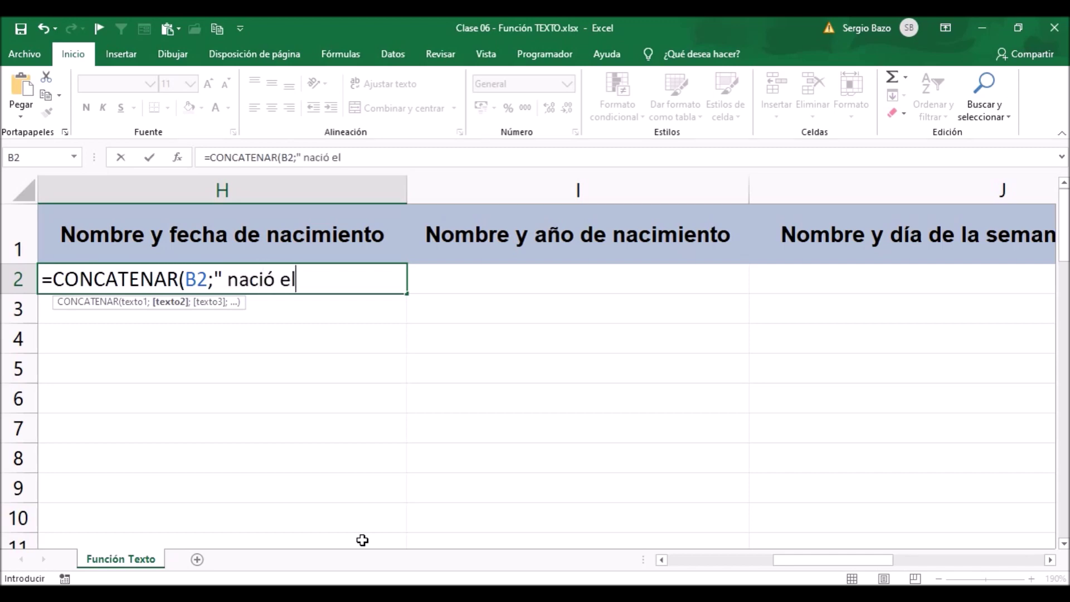
pyautogui.write('"')
pyautogui.write(';')
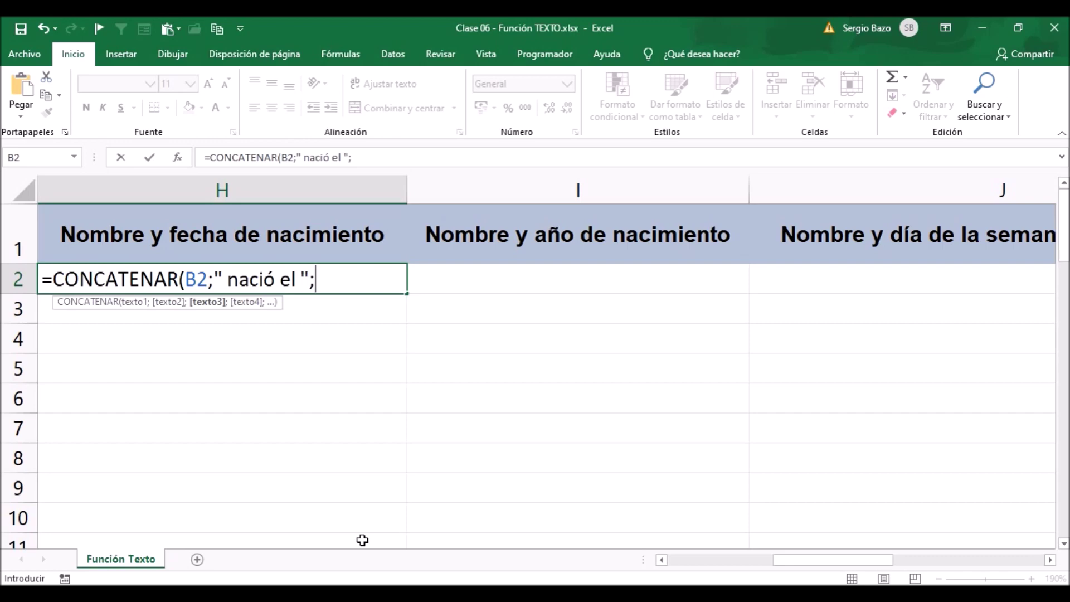
# - Add TEXTO(D2;"dd/mm/yy") for the birth date, close the formula and commit it
pyautogui.write('te')
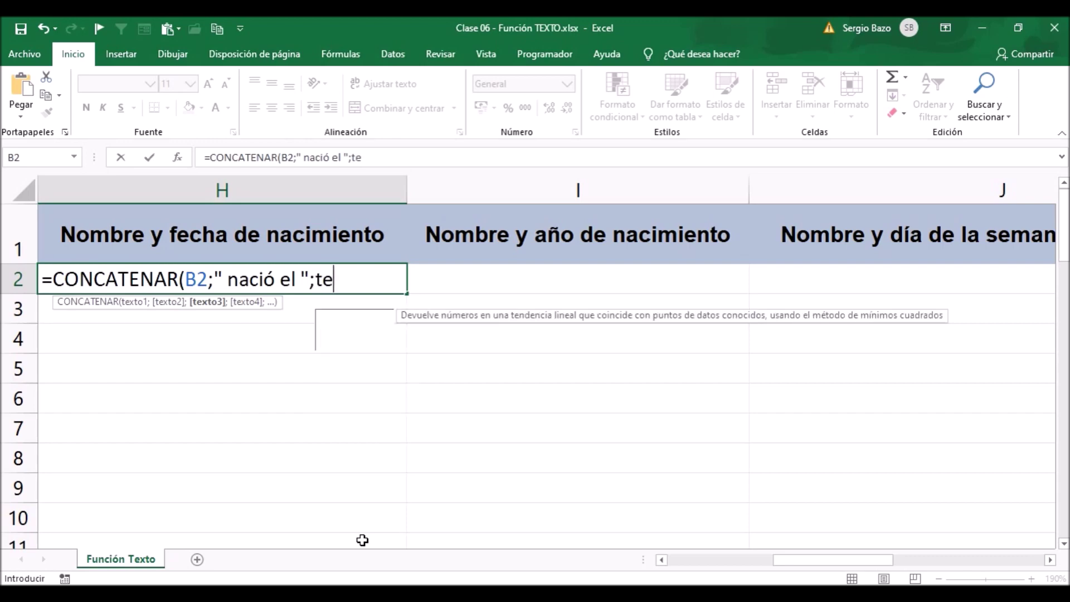
pyautogui.write('xt')
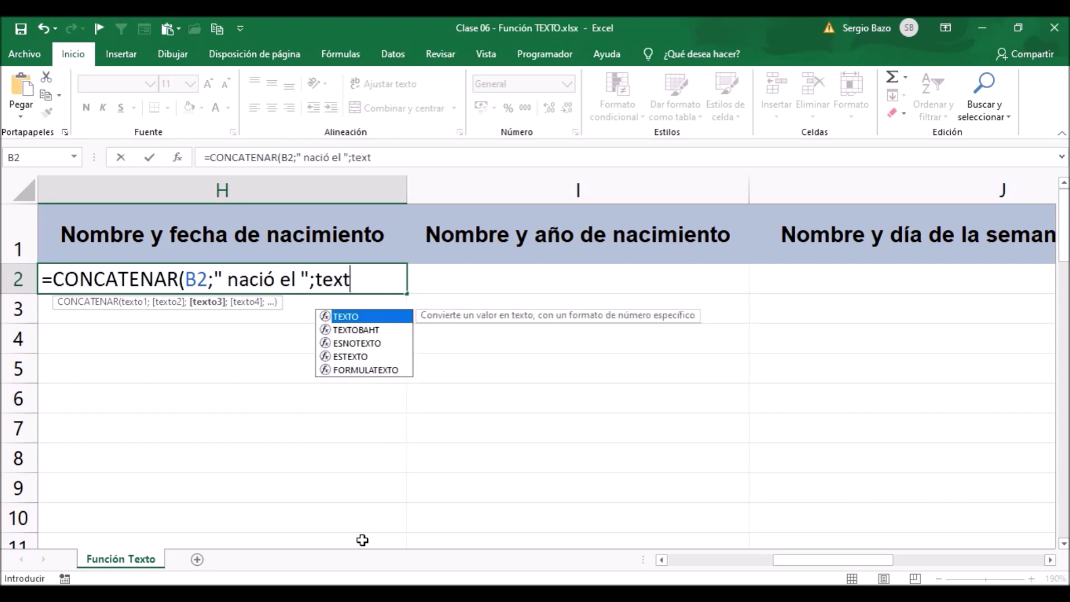
pyautogui.press('Tab')
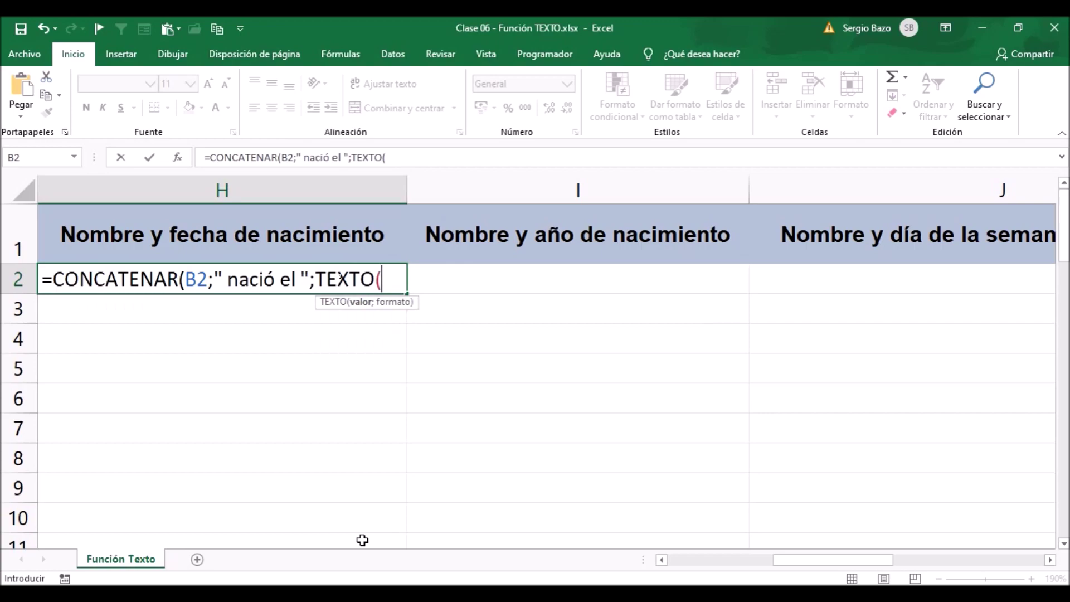
pyautogui.moveTo(791, 561); pyautogui.dragTo(763, 564)
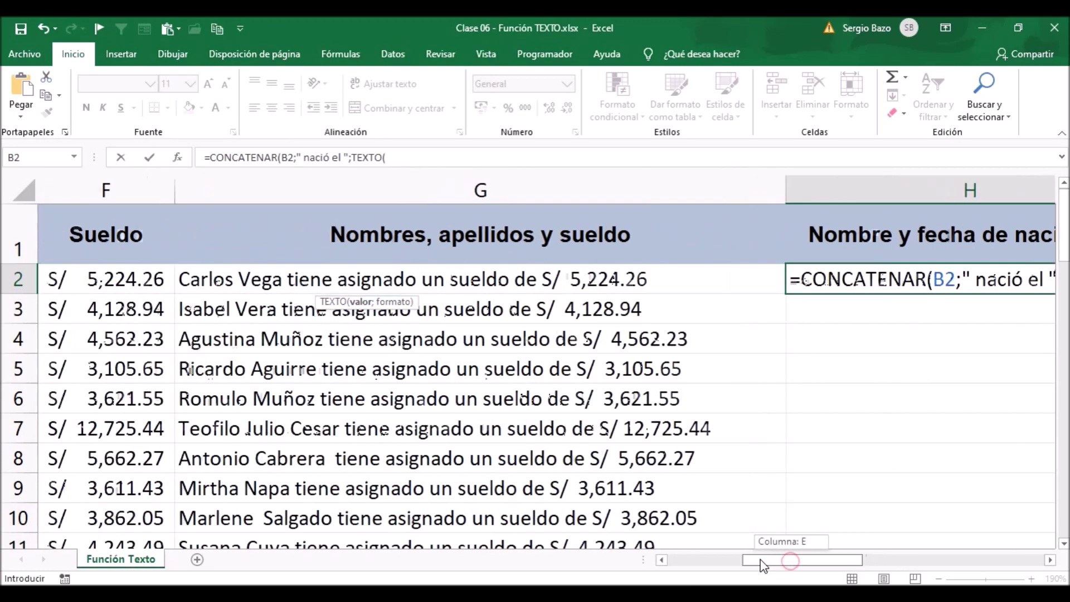
pyautogui.moveTo(763, 564); pyautogui.dragTo(729, 561)
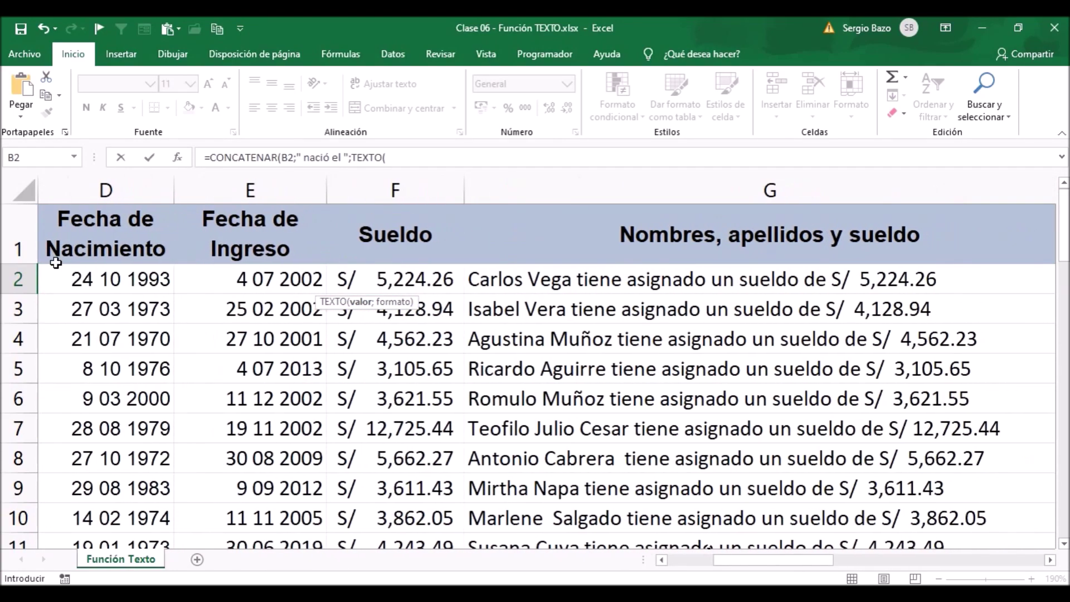
pyautogui.click(106, 279)
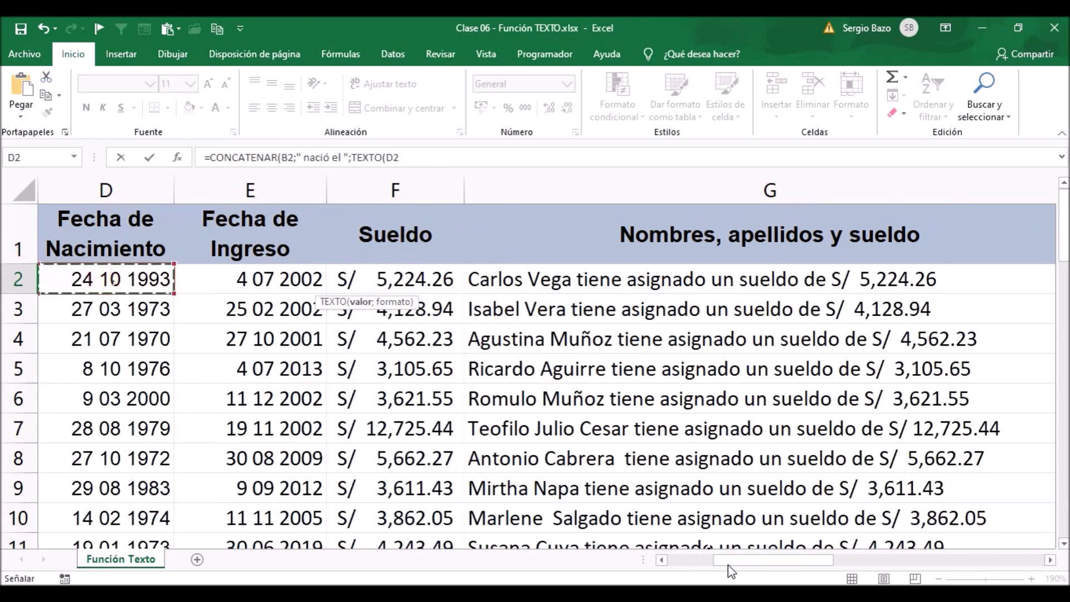
pyautogui.moveTo(727, 561); pyautogui.dragTo(796, 560)
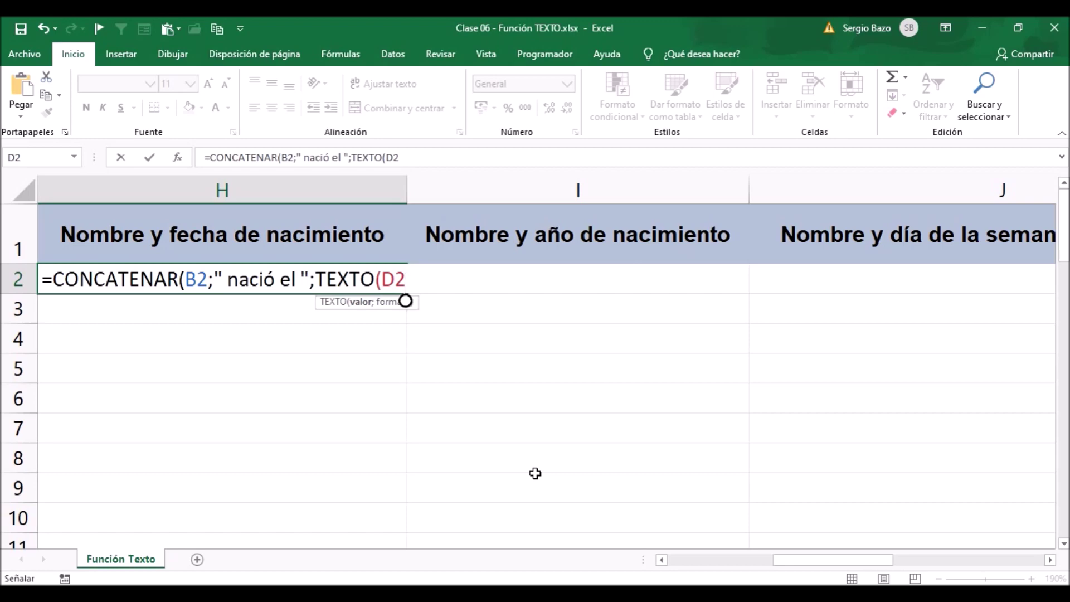
pyautogui.write(';"')
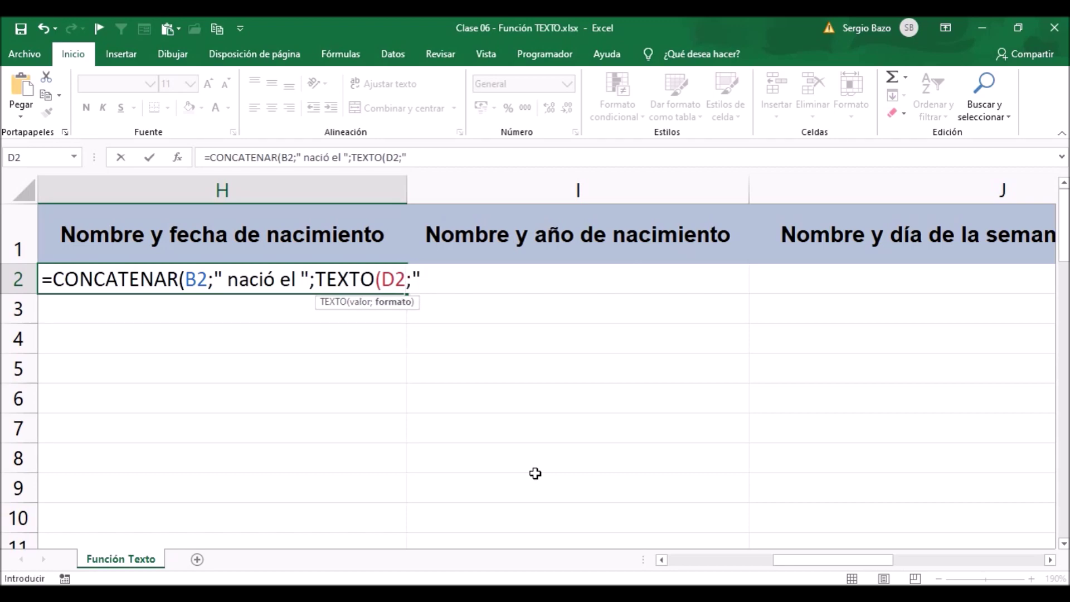
pyautogui.write('dd')
pyautogui.write('/')
pyautogui.write('mm/')
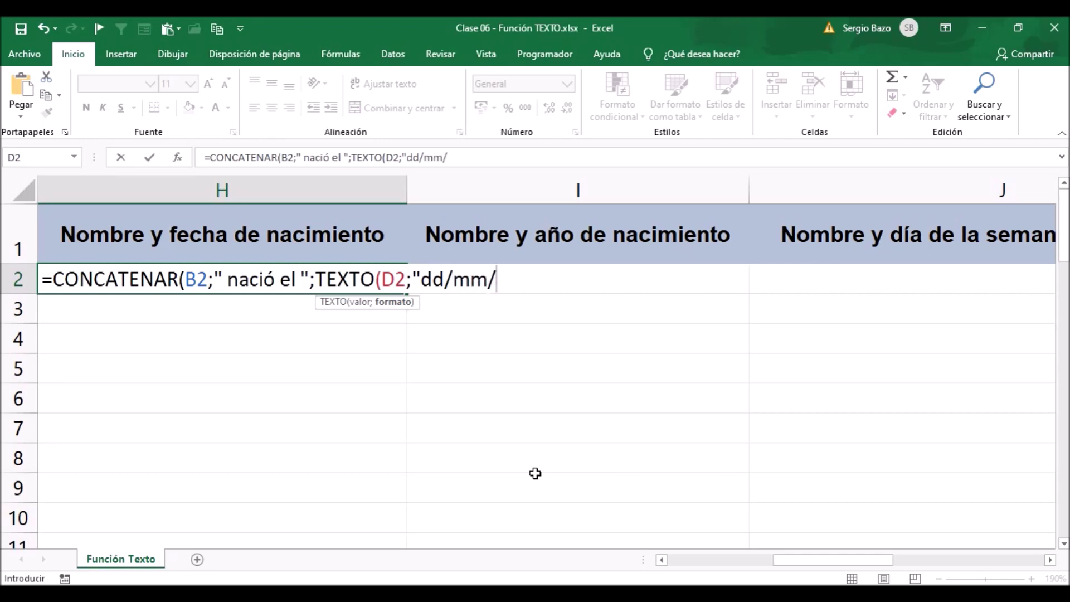
pyautogui.write('yy"')
pyautogui.write(')')
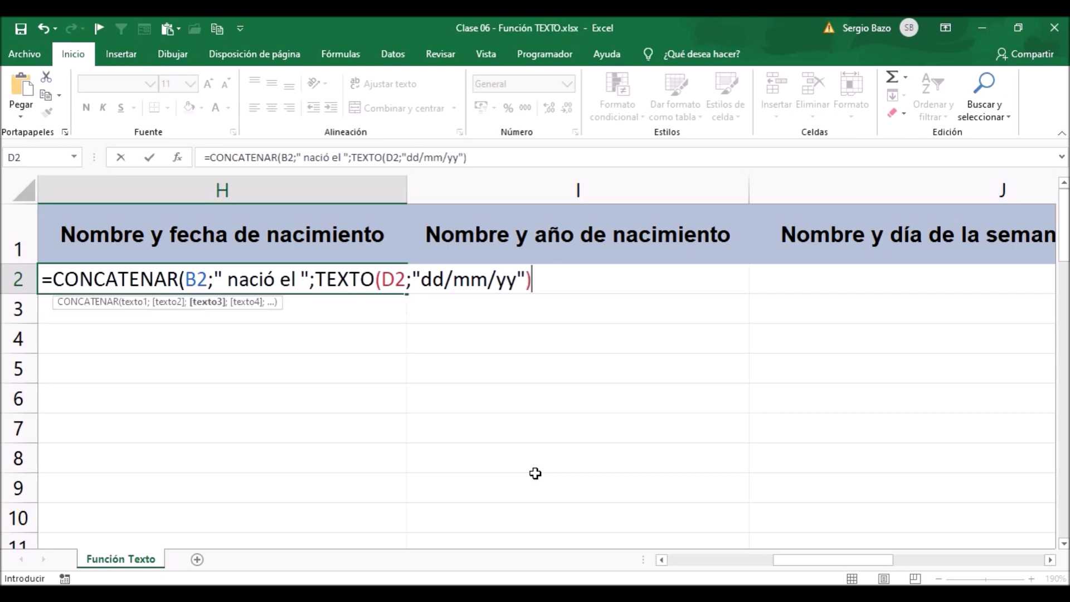
pyautogui.write(')')
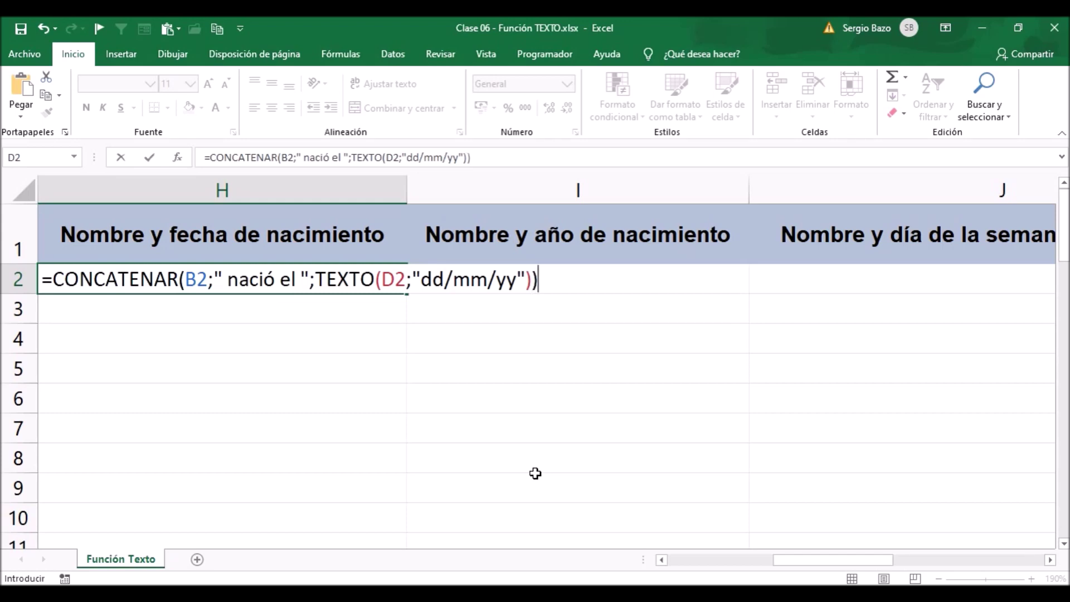
pyautogui.press('Return')
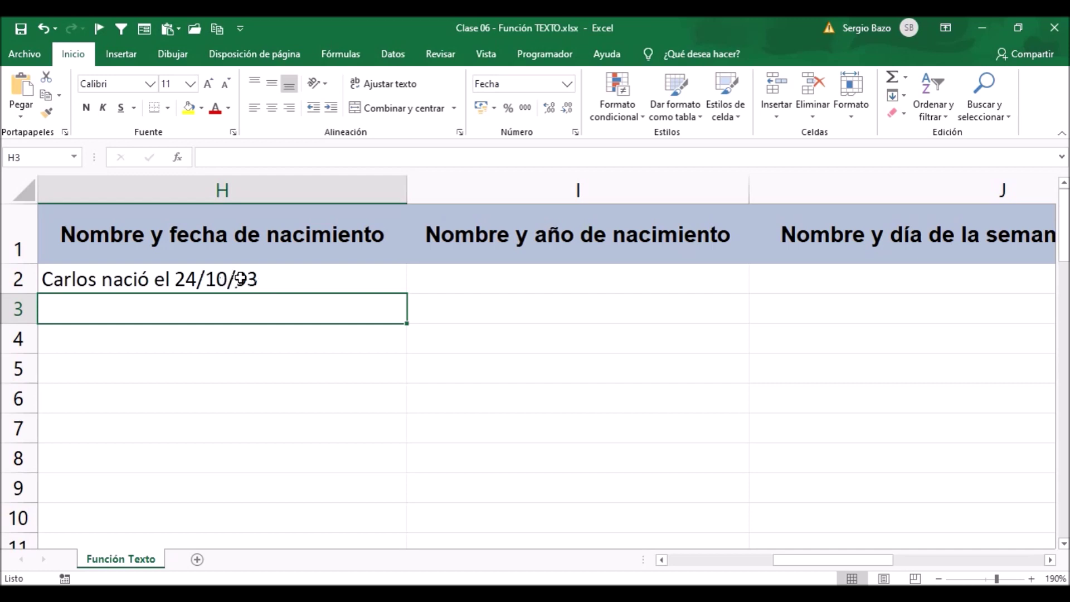
# - Review the H2 formula's dd/mm/yy date format and confirm it unchanged
pyautogui.click(271, 280)
pyautogui.doubleClick(319, 279)
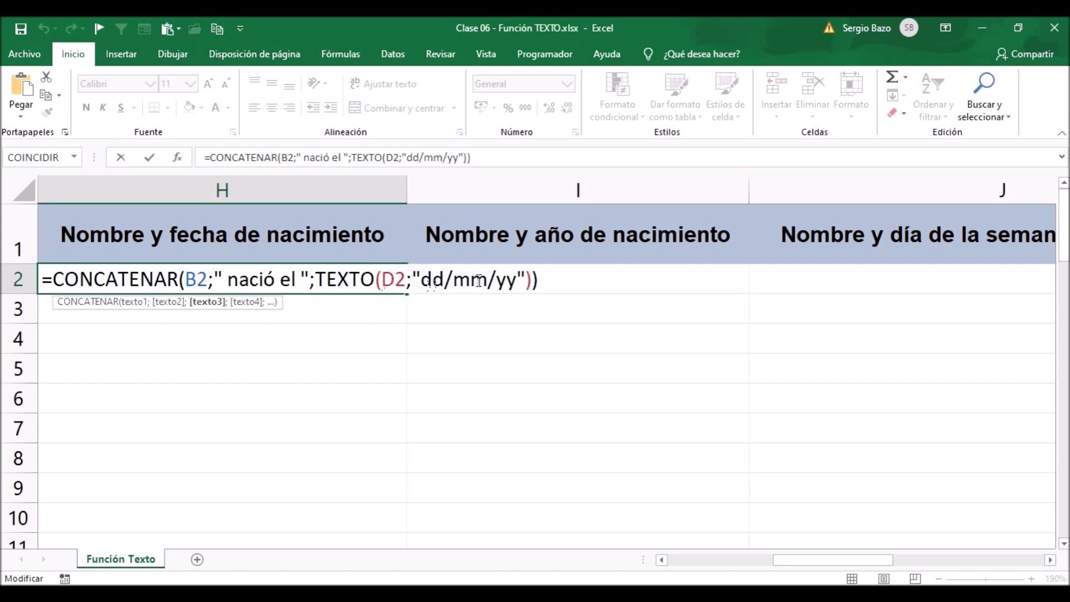
pyautogui.click(473, 281)
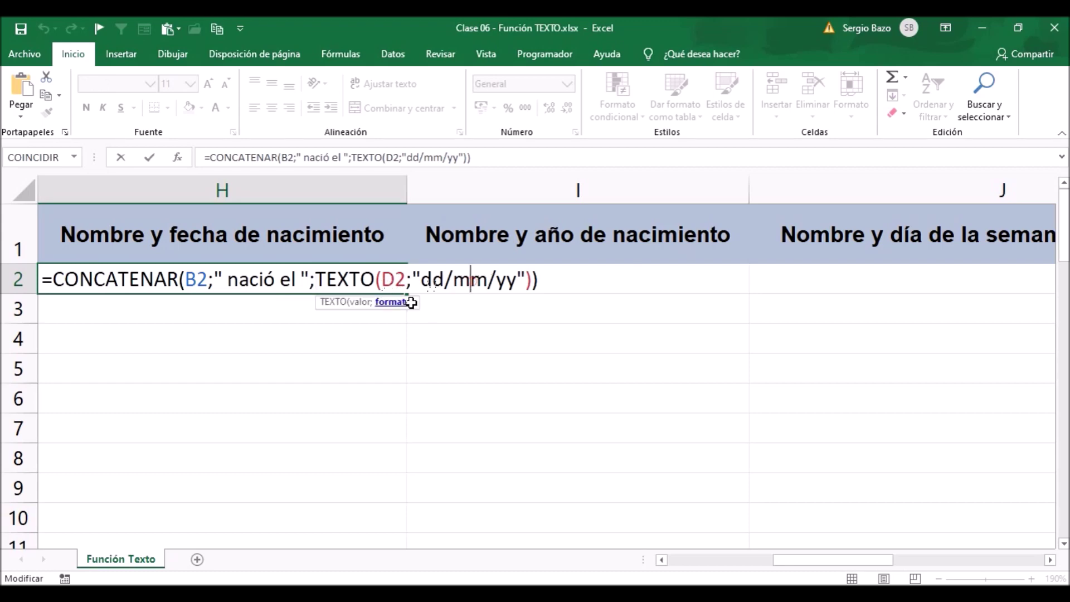
pyautogui.click(549, 280)
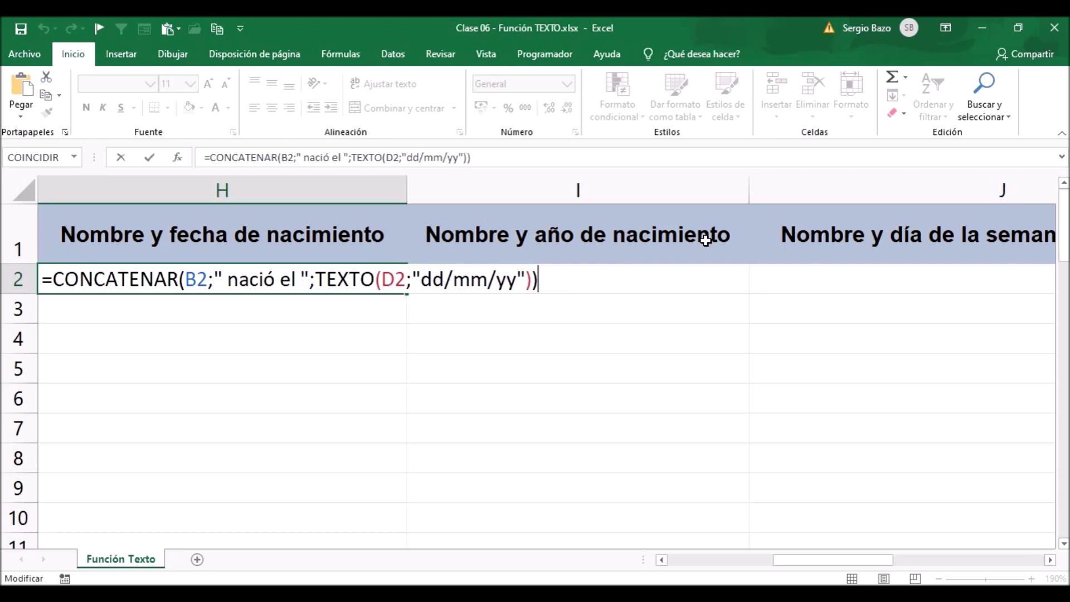
pyautogui.press('Return')
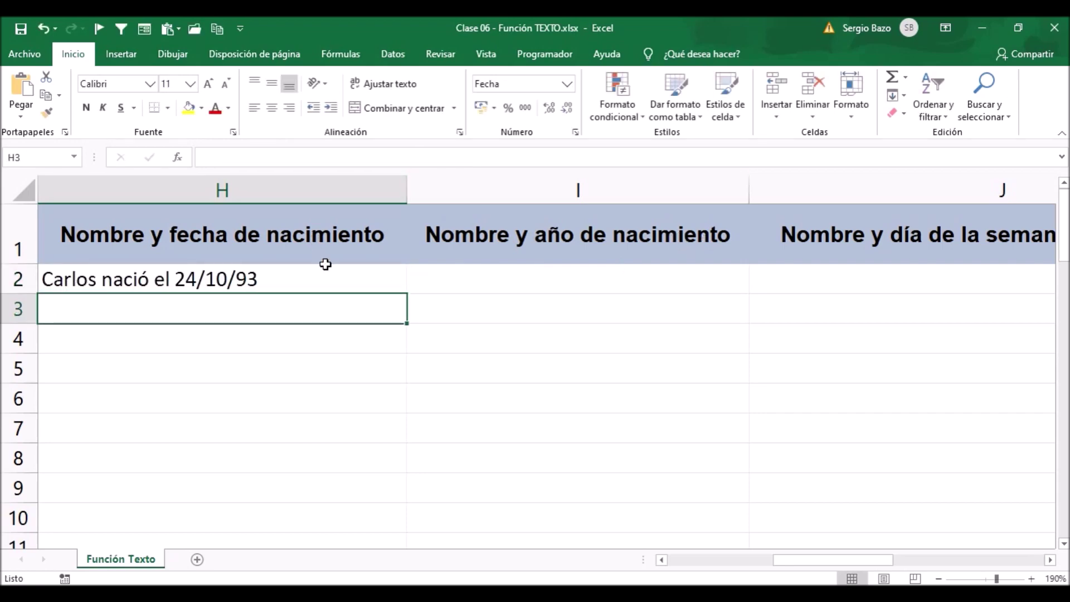
# - Fill the birth-date sentence formula from H2 down column H to row 51
pyautogui.click(329, 277)
pyautogui.doubleClick(407, 293)
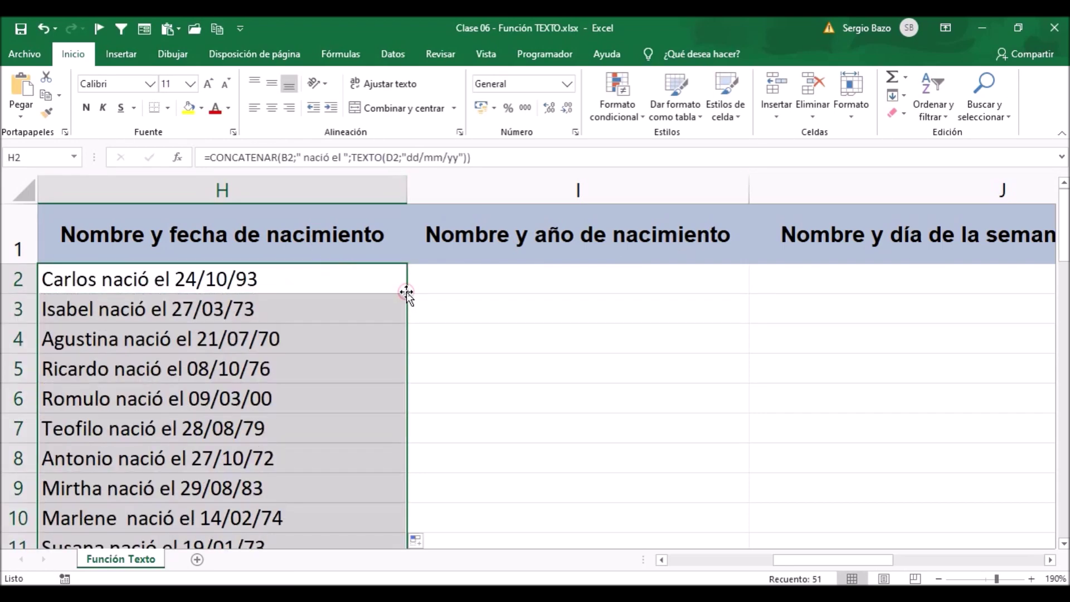
pyautogui.click(314, 283)
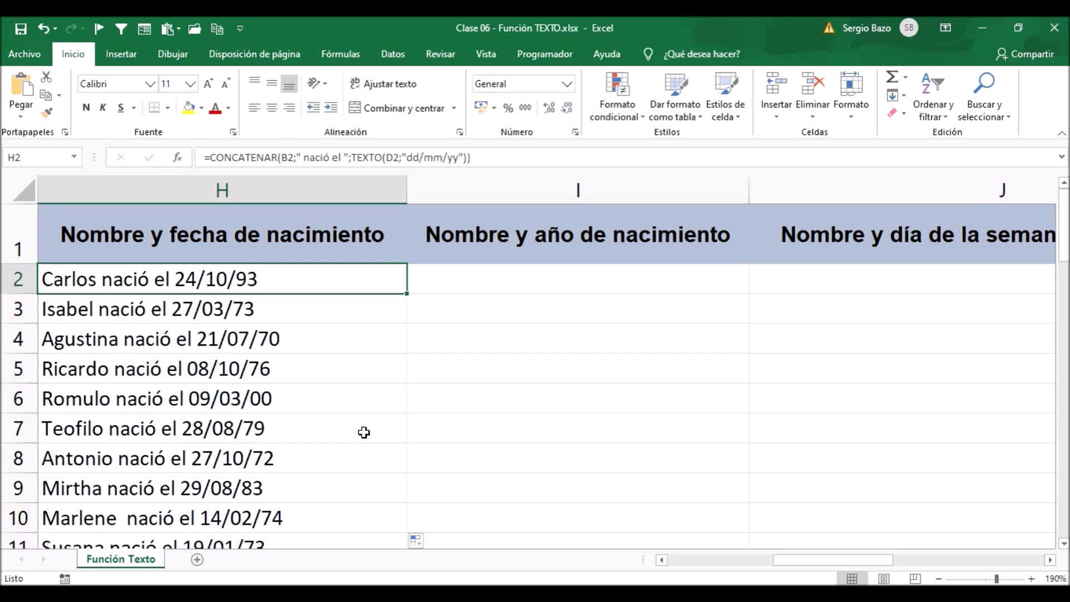
pyautogui.click(484, 286)
# - In I2, start a CONCATENAR formula joining the name in B2 with " nació en el año "
pyautogui.write('=')
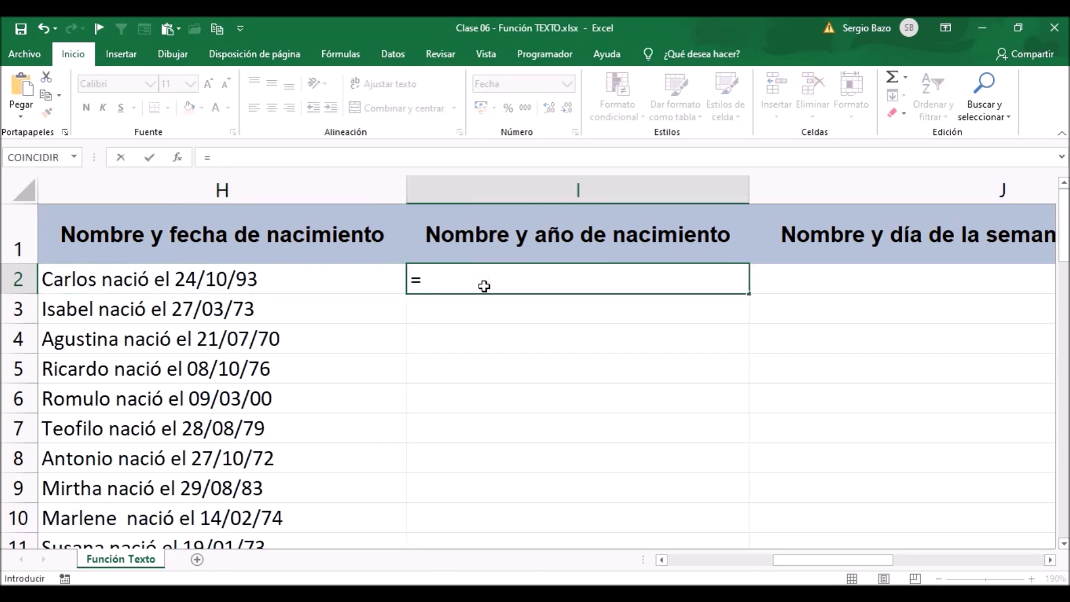
pyautogui.write('concate')
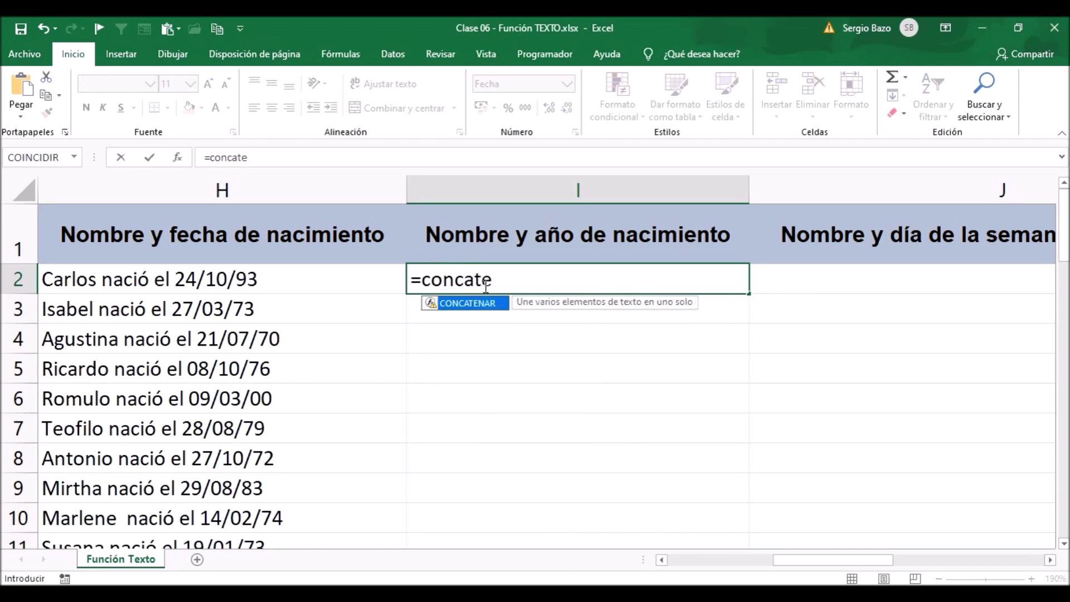
pyautogui.press('Tab')
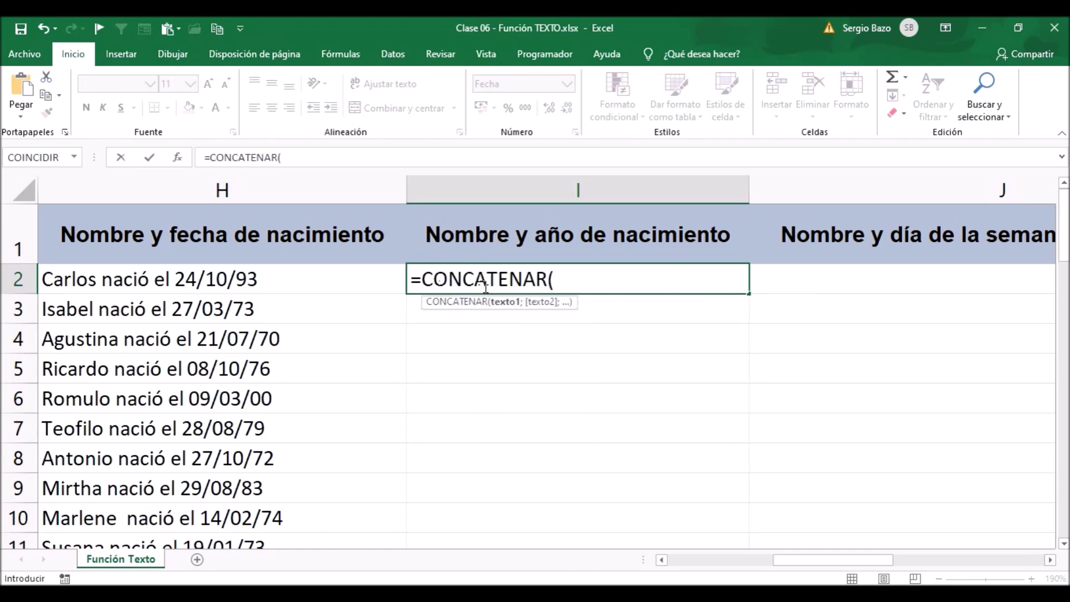
pyautogui.moveTo(820, 559); pyautogui.dragTo(678, 568)
pyautogui.click(202, 278)
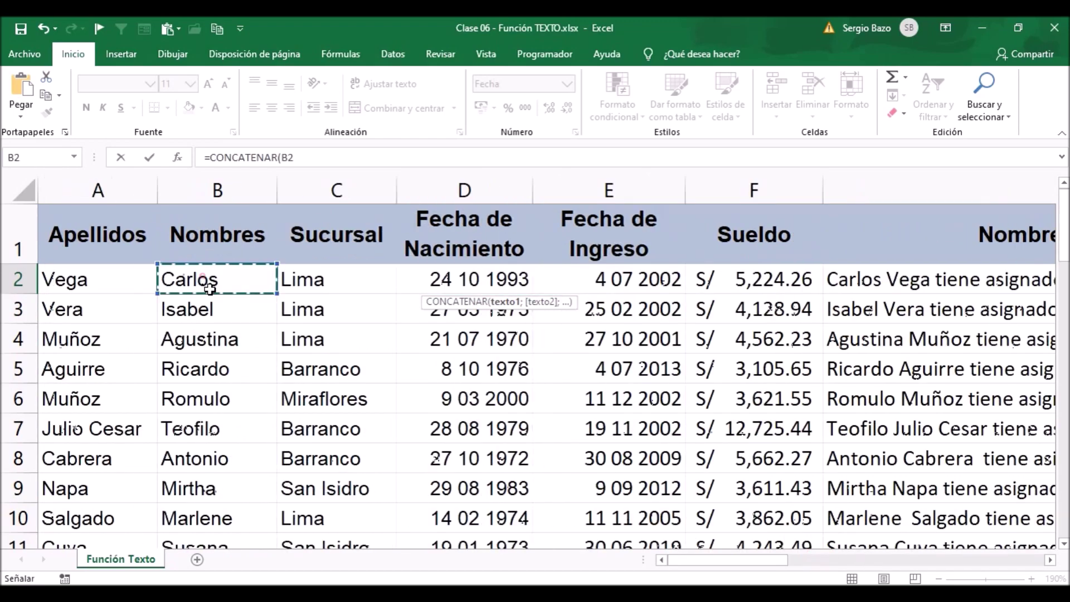
pyautogui.moveTo(755, 571); pyautogui.dragTo(854, 565)
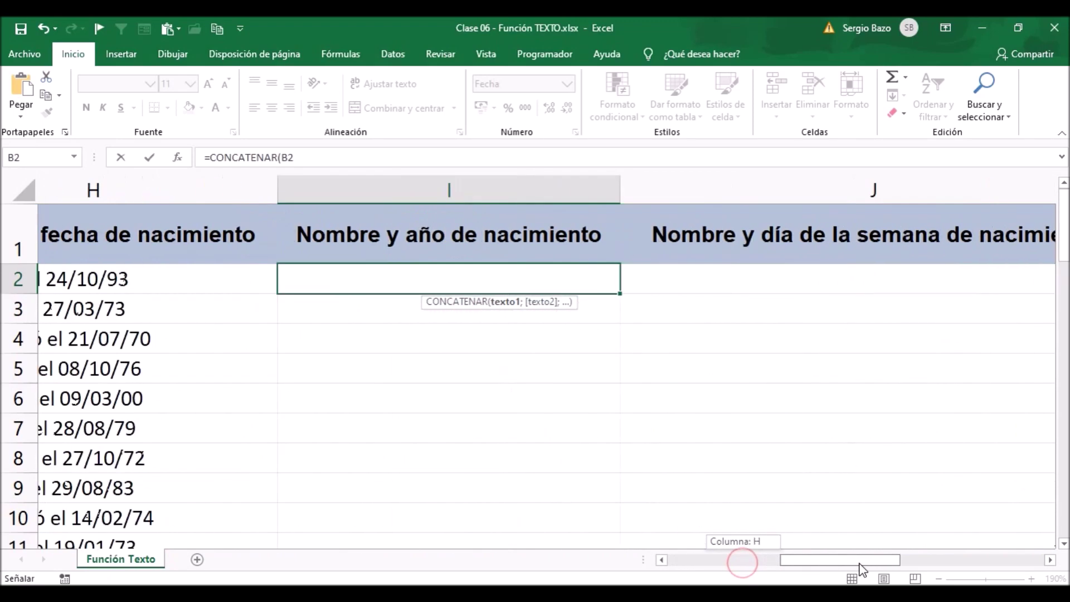
pyautogui.moveTo(853, 569); pyautogui.dragTo(854, 567)
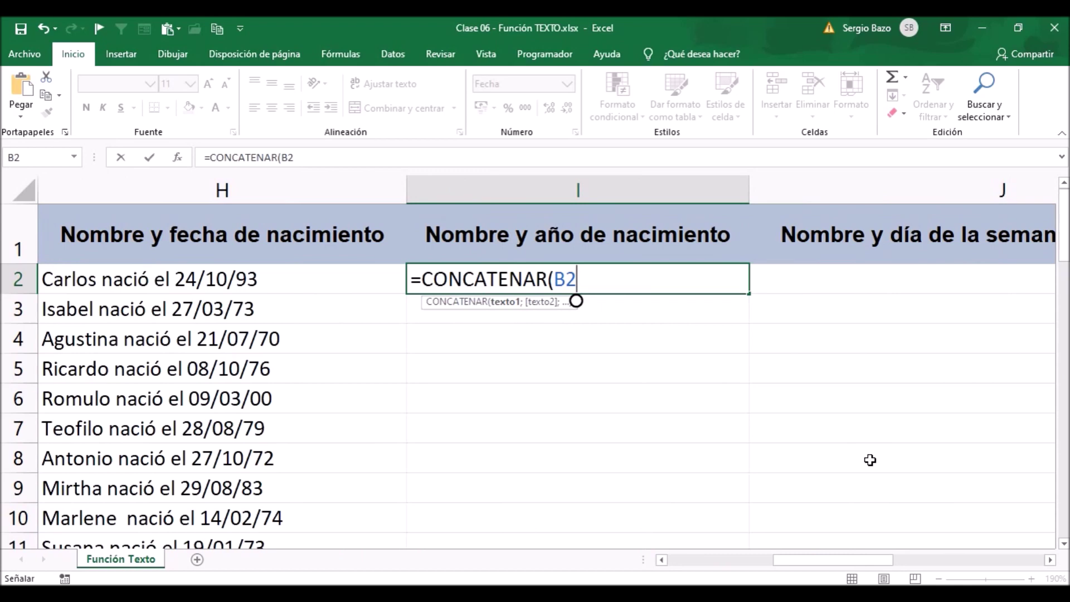
pyautogui.write(';" naci')
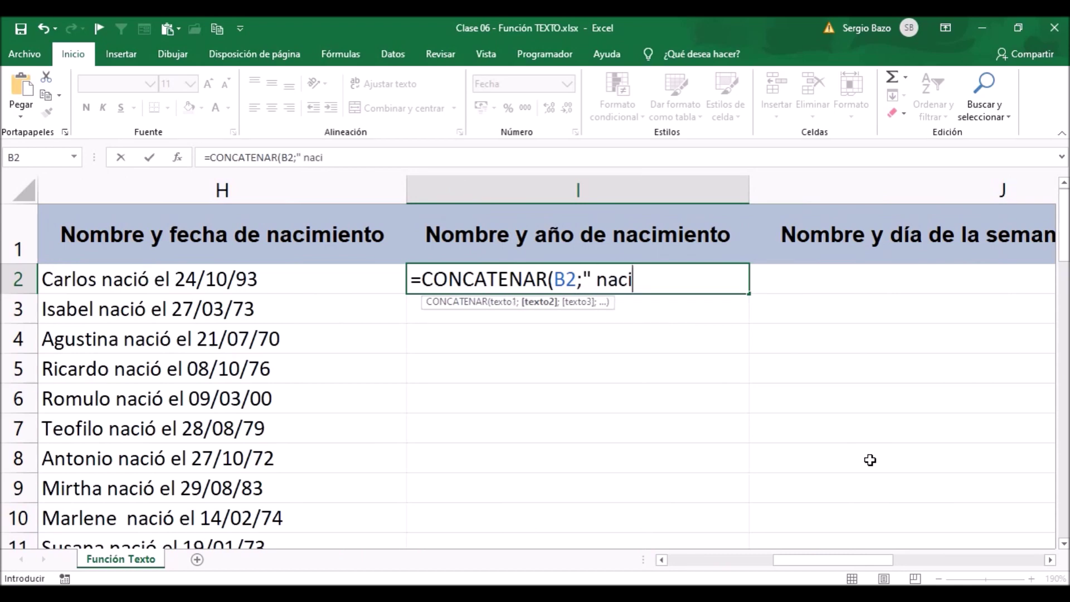
pyautogui.write('ó en el año ')
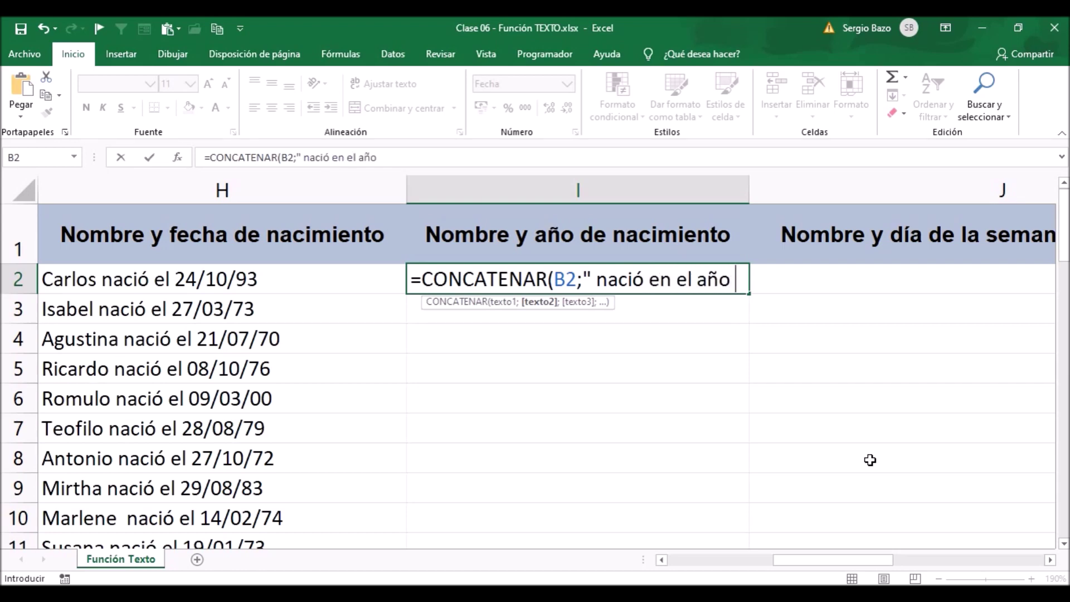
pyautogui.write('";texto')
# - Finish the I2 formula with TEXTO(D2;"yyy") for the birth year
pyautogui.press('Tab')
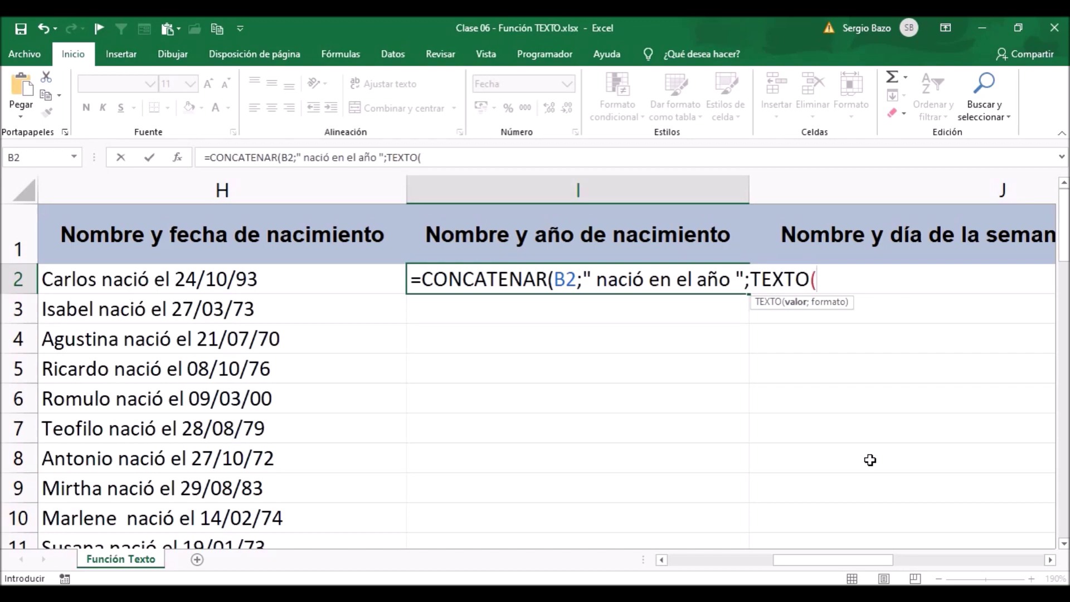
pyautogui.moveTo(864, 560); pyautogui.dragTo(806, 566)
pyautogui.click(99, 271)
pyautogui.moveTo(717, 563); pyautogui.dragTo(790, 567)
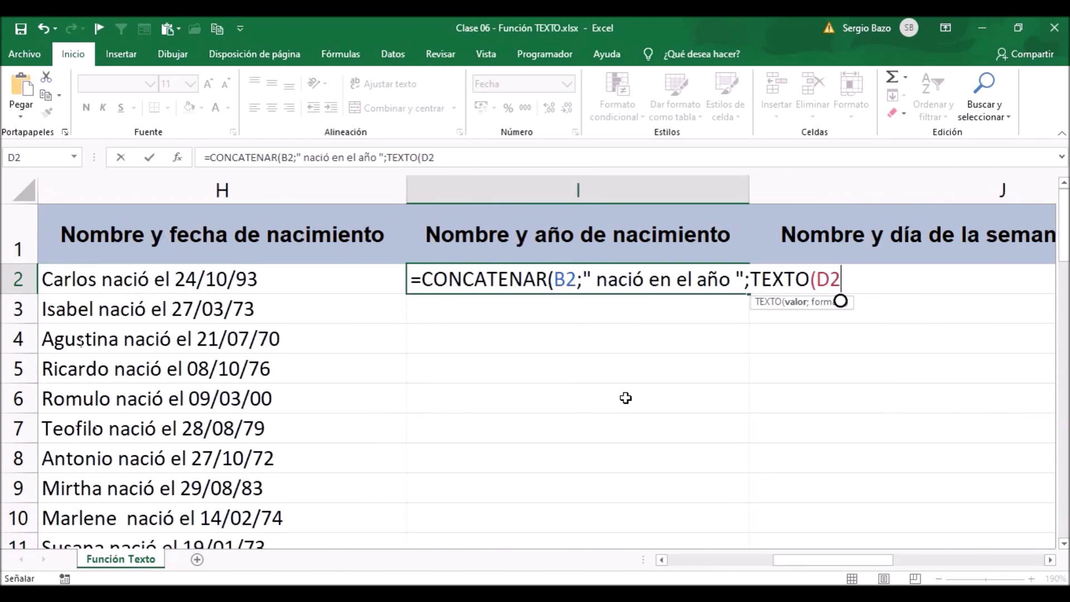
pyautogui.write(';"')
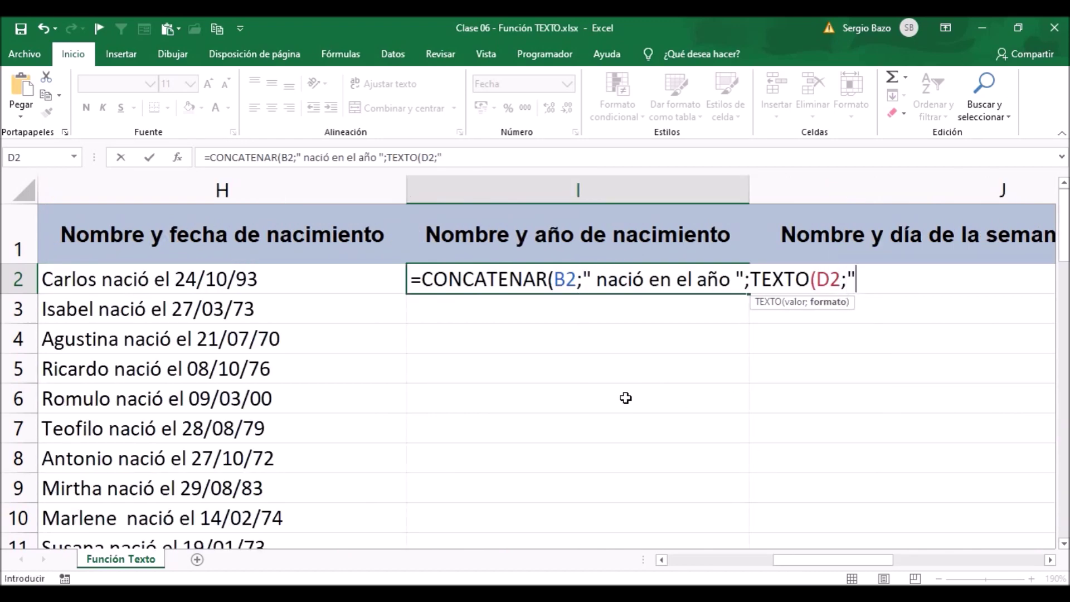
pyautogui.write('yyy')
pyautogui.write(')')
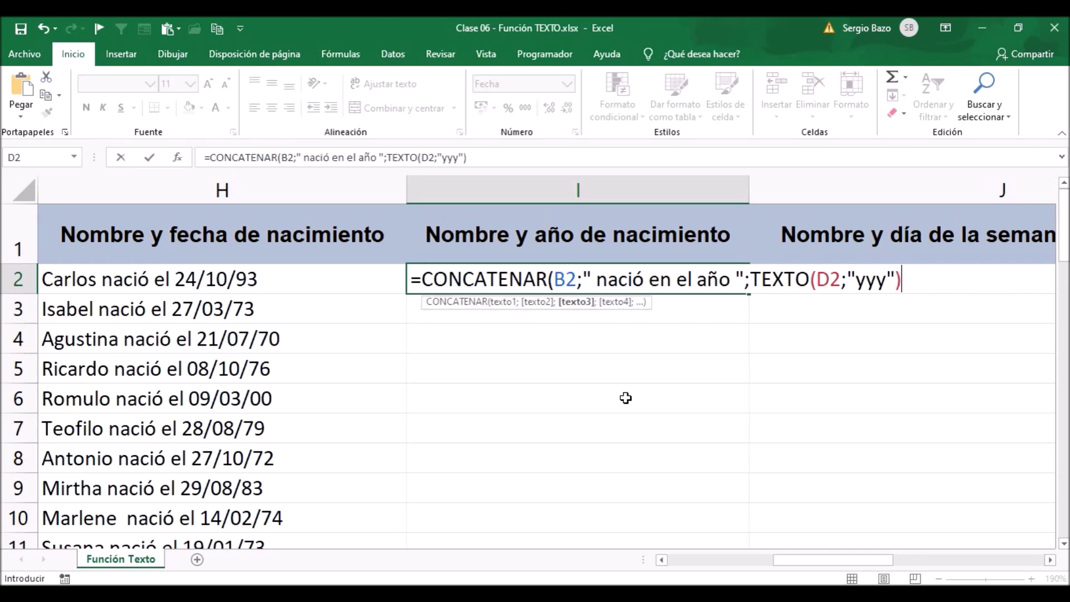
pyautogui.write(')')
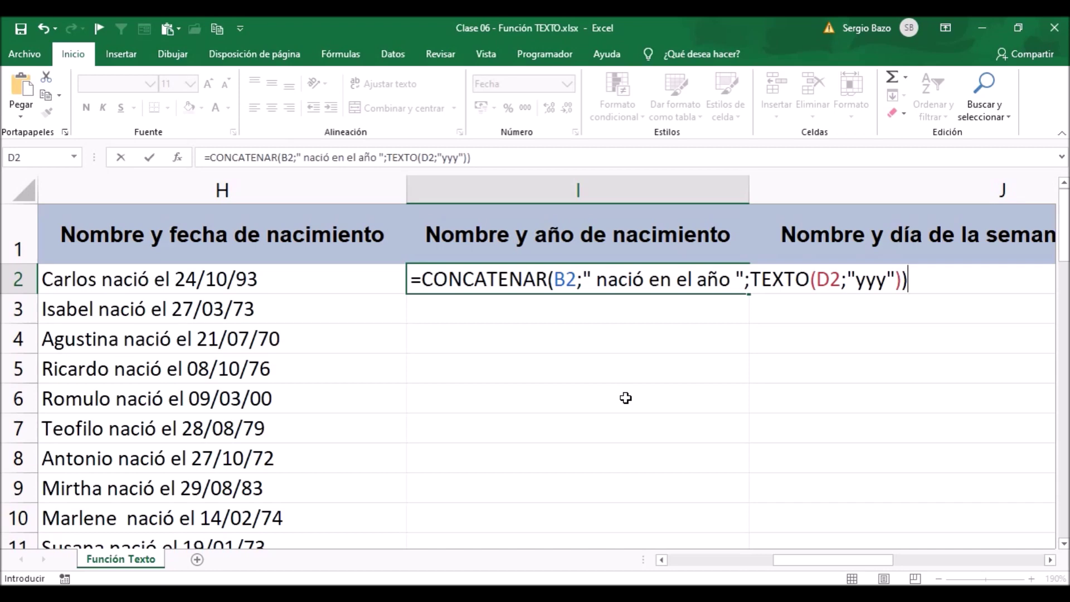
pyautogui.press('Return')
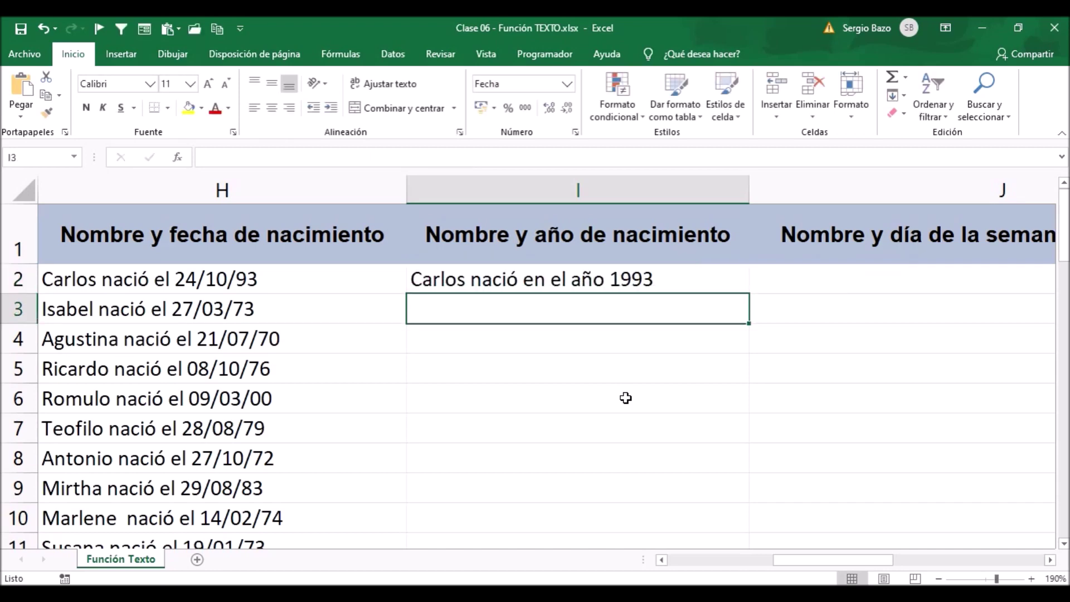
# - Copy the I2 birth-year formula down column I
pyautogui.click(551, 280)
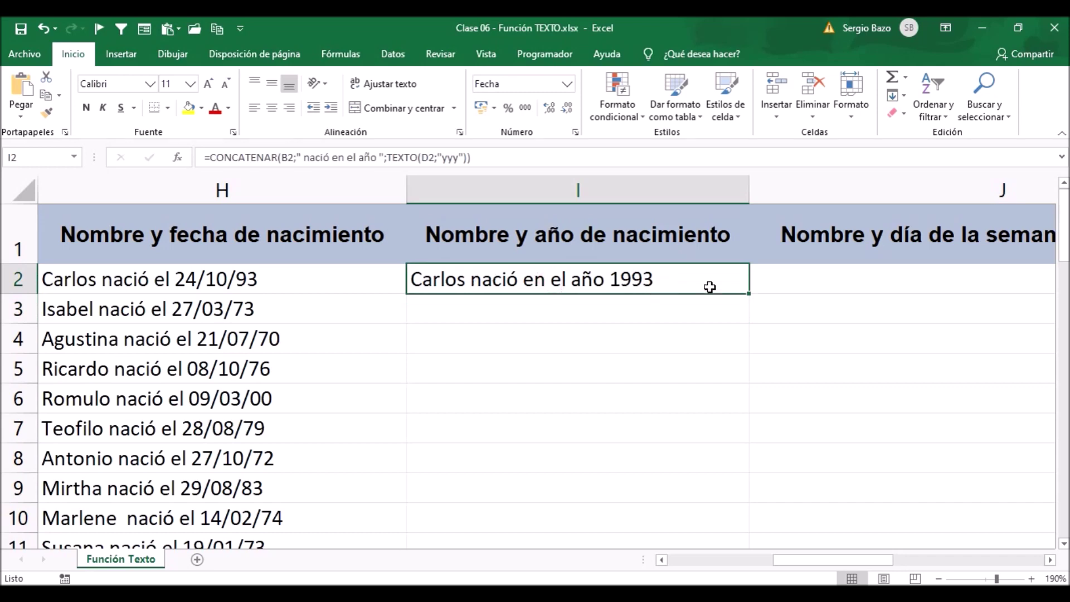
pyautogui.doubleClick(749, 295)
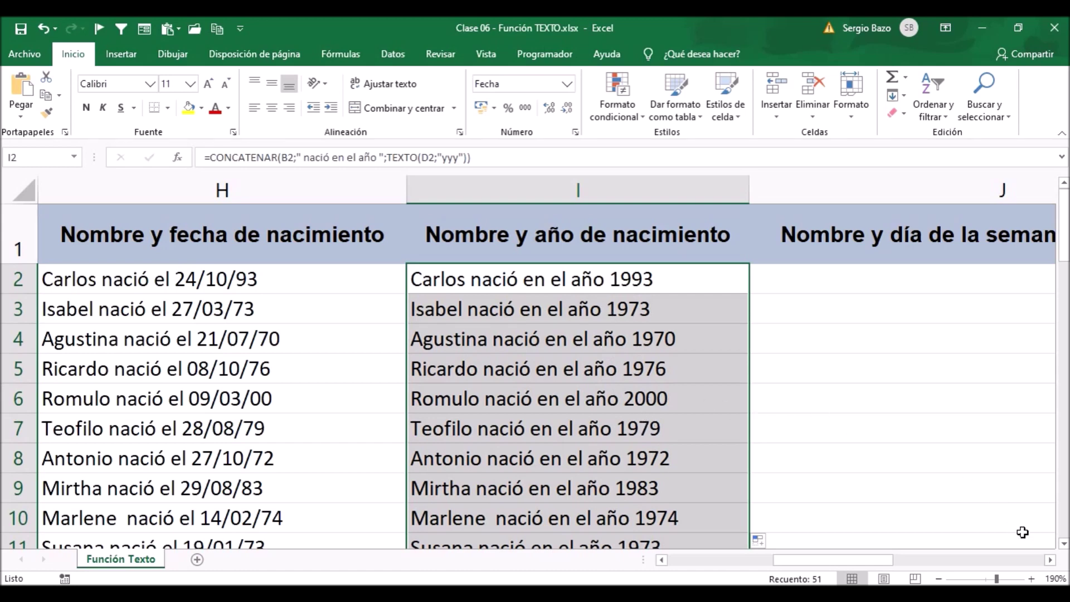
pyautogui.click(1050, 561)
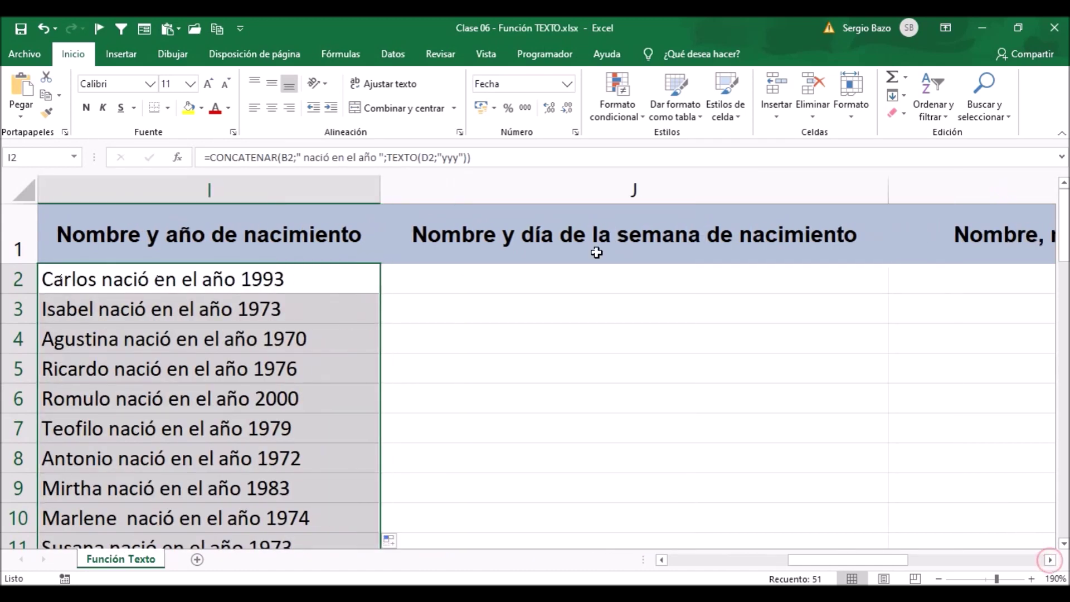
# - In J2, start a CONCATENAR formula joining B2 with " nació un día "
pyautogui.click(504, 278)
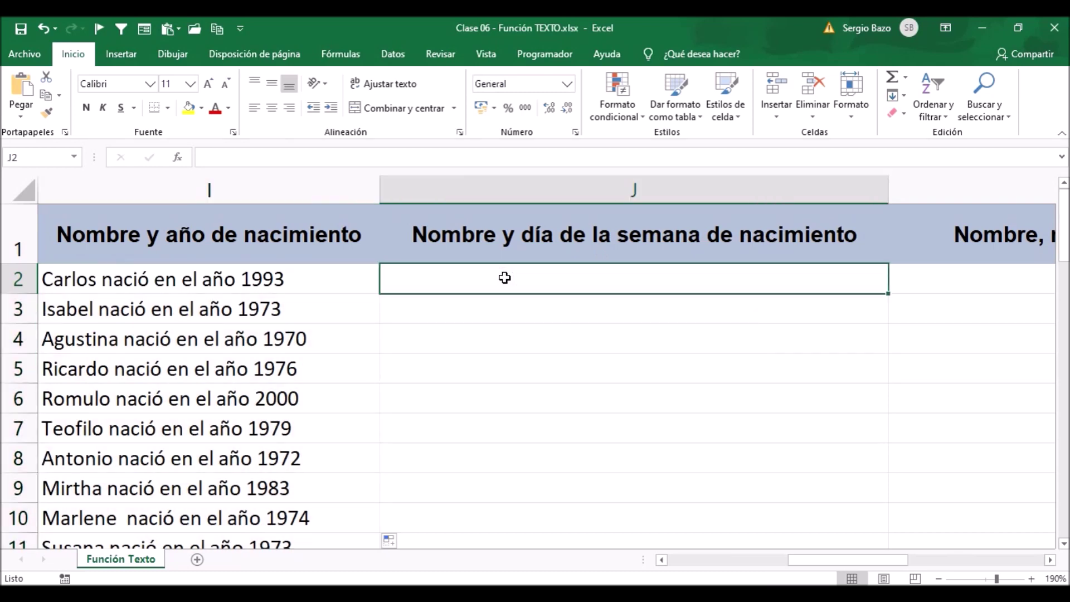
pyautogui.write('=')
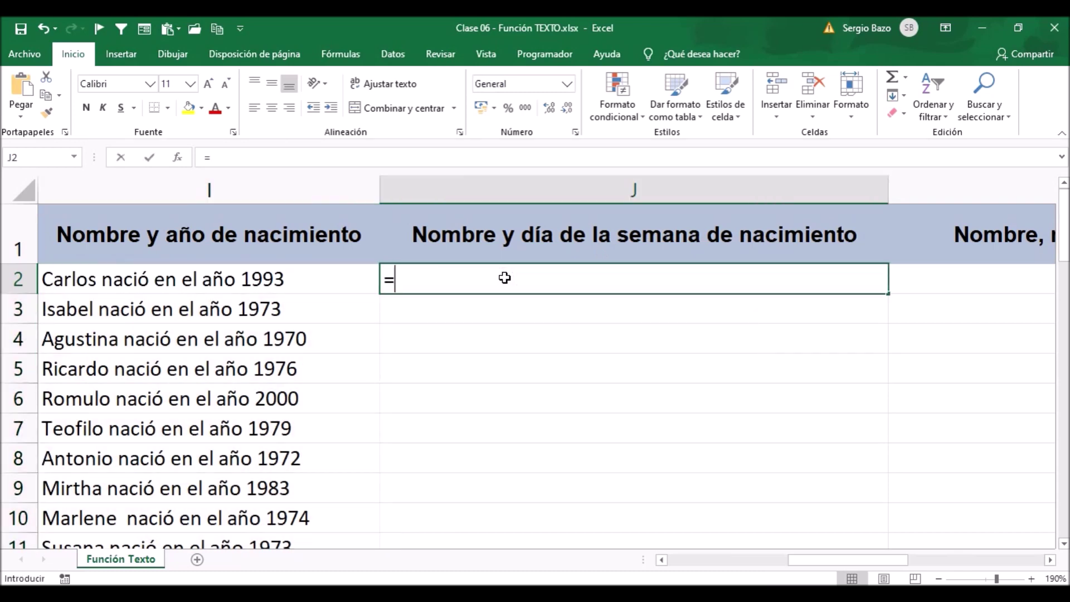
pyautogui.write('concat')
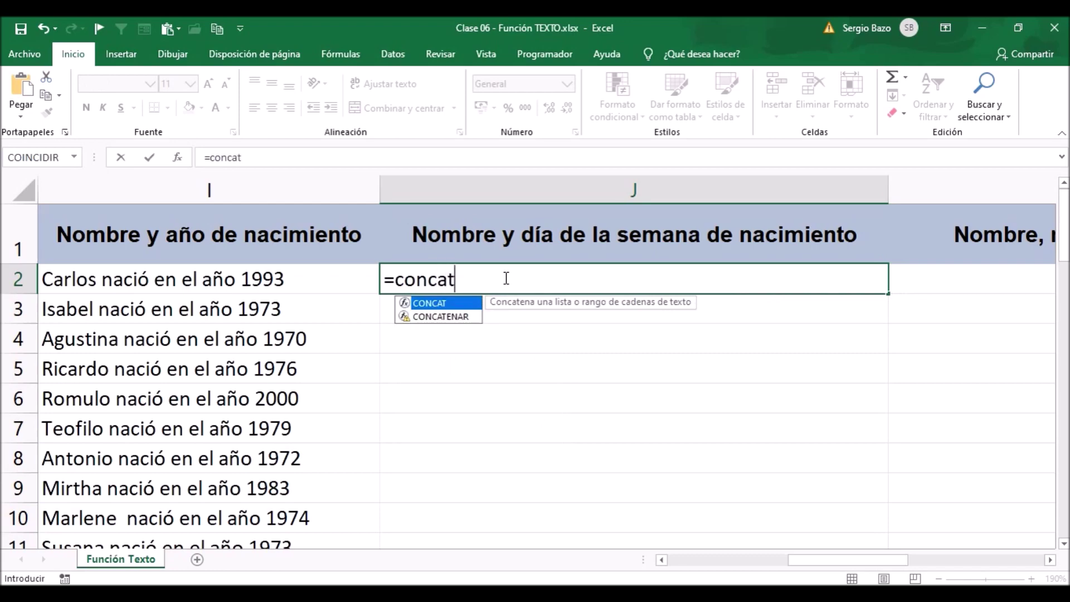
pyautogui.press('Down')
pyautogui.press('Tab')
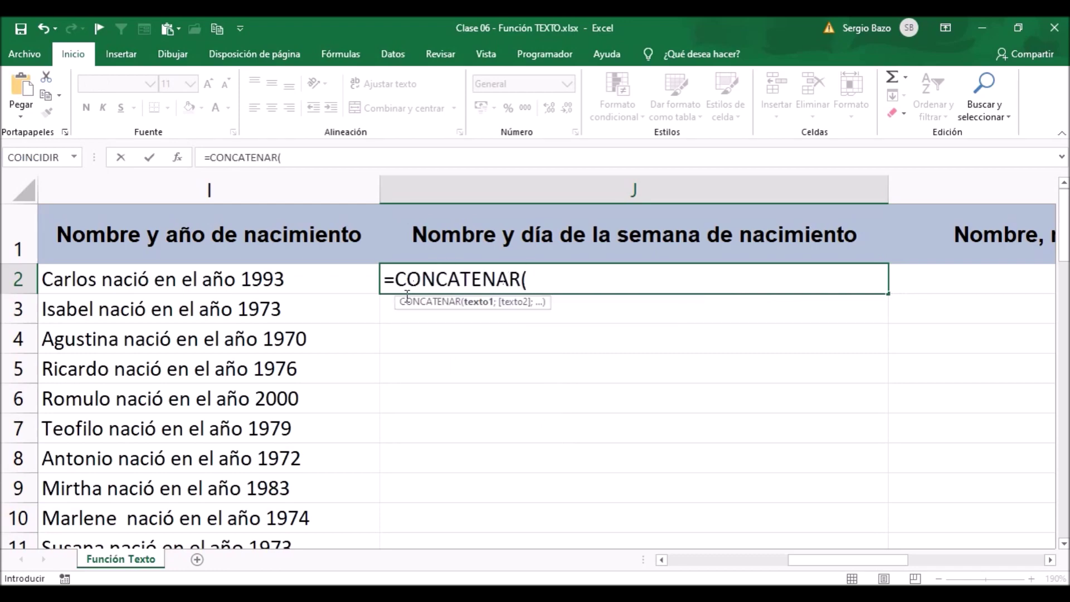
pyautogui.moveTo(834, 557)
pyautogui.mouseDown()
pyautogui.moveTo(697, 558)
pyautogui.moveTo(825, 563)
pyautogui.mouseUp()
pyautogui.click(205, 280)
pyautogui.write(';" ')
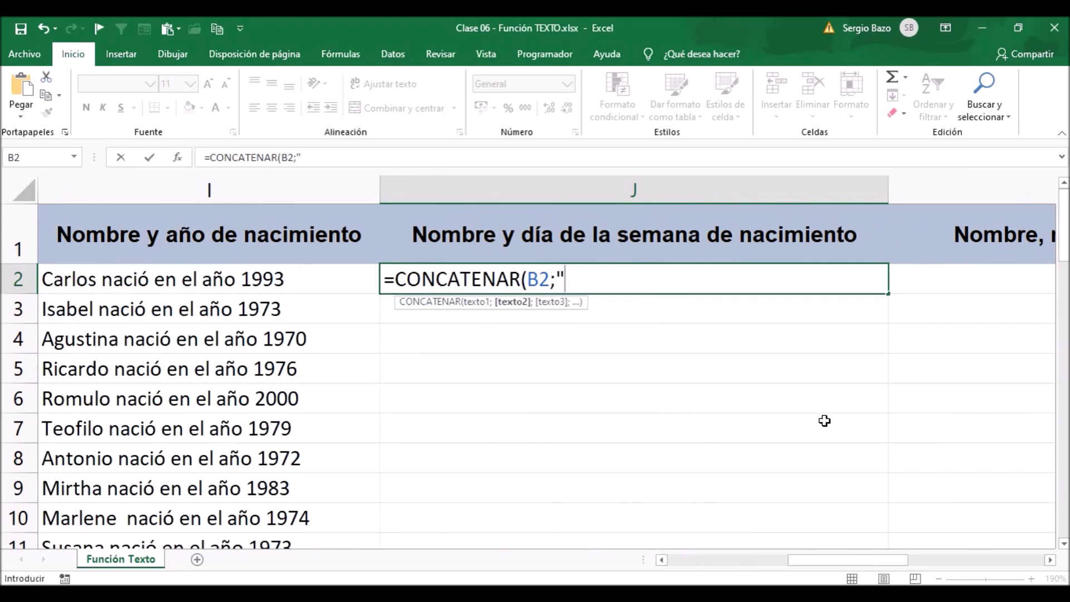
pyautogui.write('nació un día ')
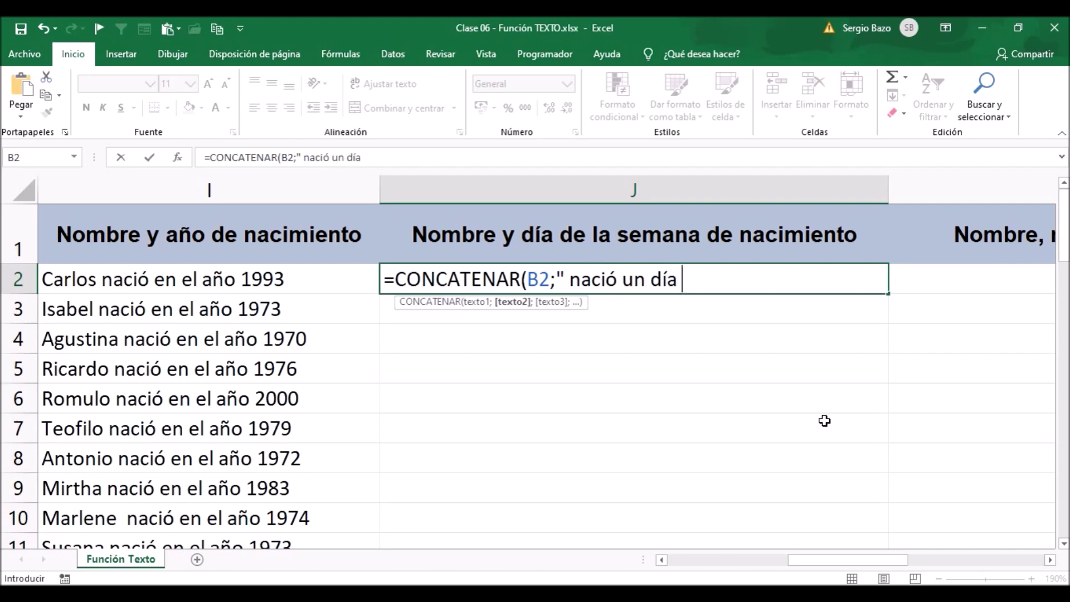
pyautogui.write('"')
# - Finish the J2 formula with TEXTO(D2;"dddd") for the birth weekday
pyautogui.write(';texto')
pyautogui.press('Tab')
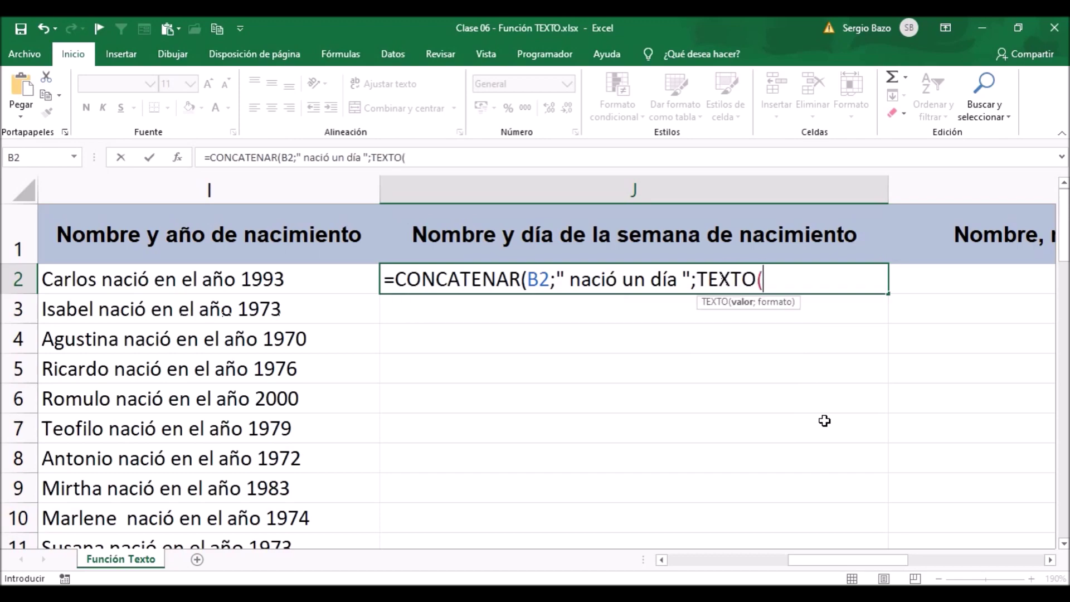
pyautogui.moveTo(853, 559); pyautogui.dragTo(792, 562)
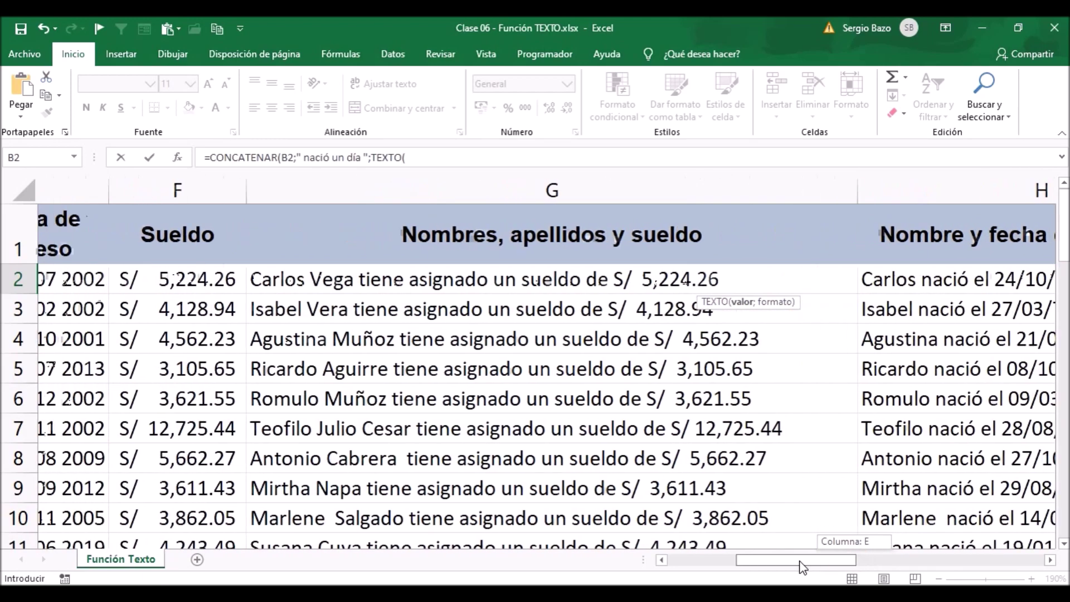
pyautogui.moveTo(794, 566); pyautogui.dragTo(782, 564)
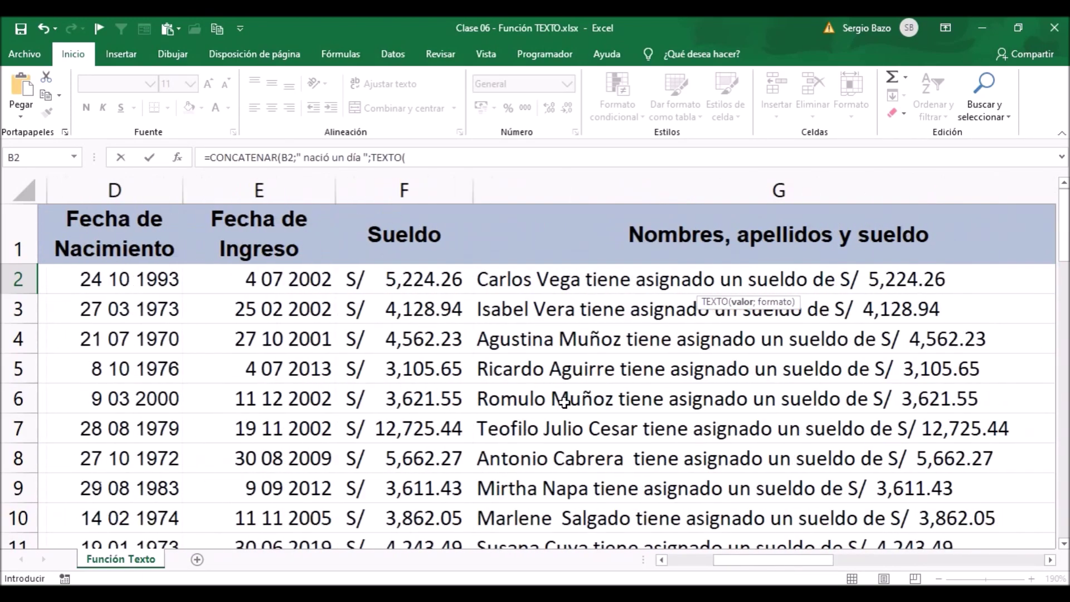
pyautogui.click(78, 273)
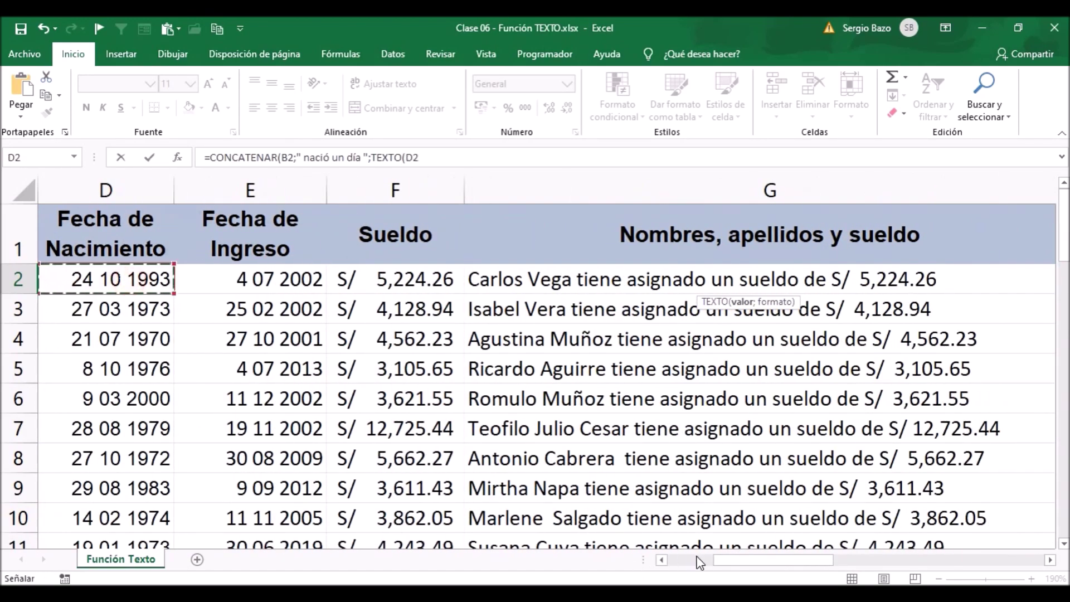
pyautogui.moveTo(728, 563)
pyautogui.mouseDown()
pyautogui.moveTo(840, 571)
pyautogui.moveTo(793, 565)
pyautogui.moveTo(820, 566)
pyautogui.mouseUp()
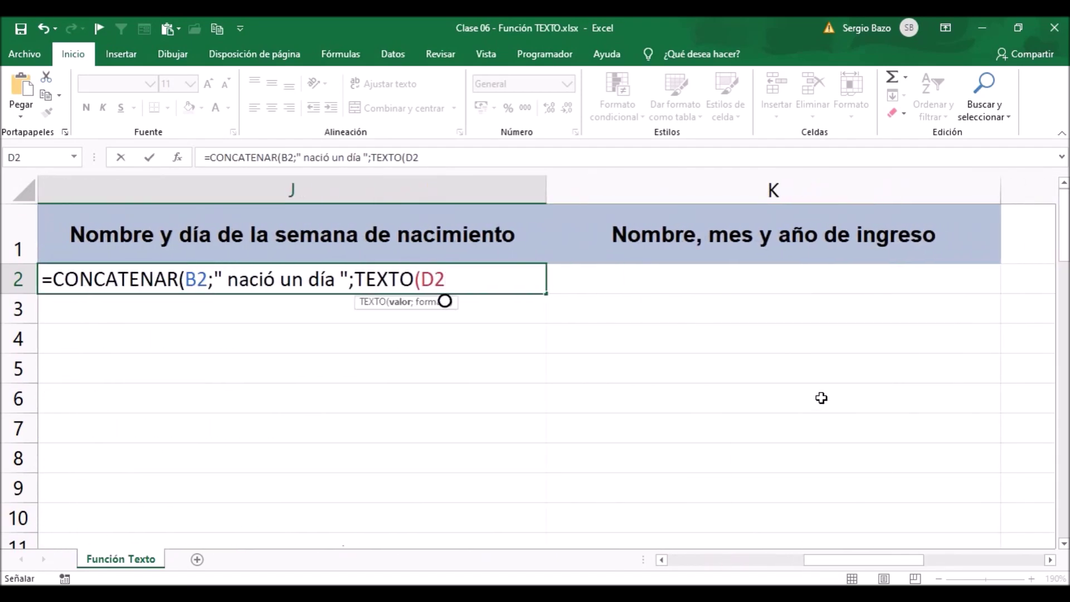
pyautogui.write('; ')
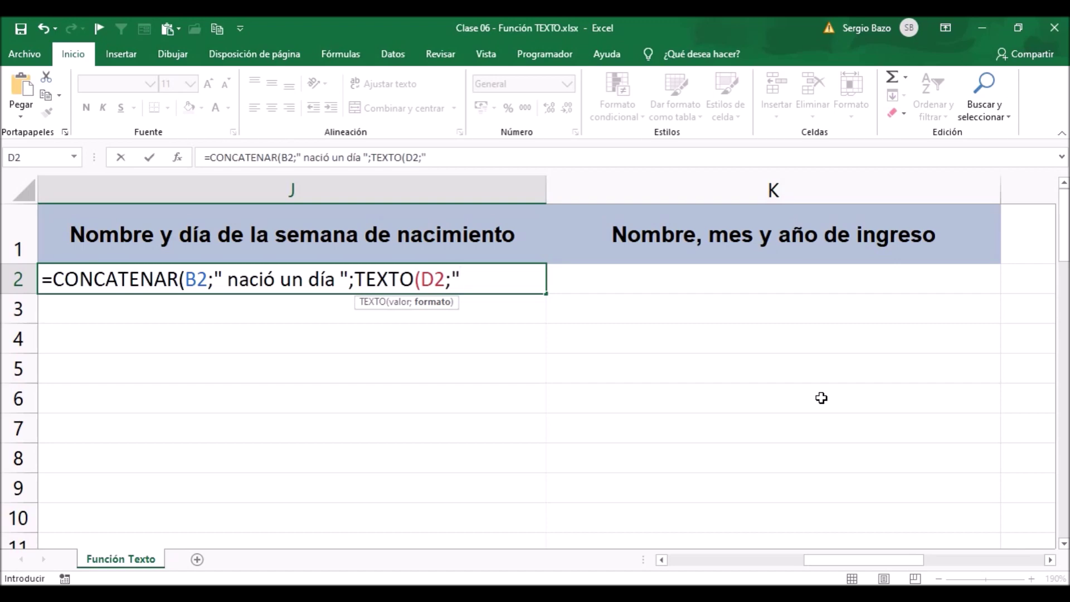
pyautogui.write('dddd')
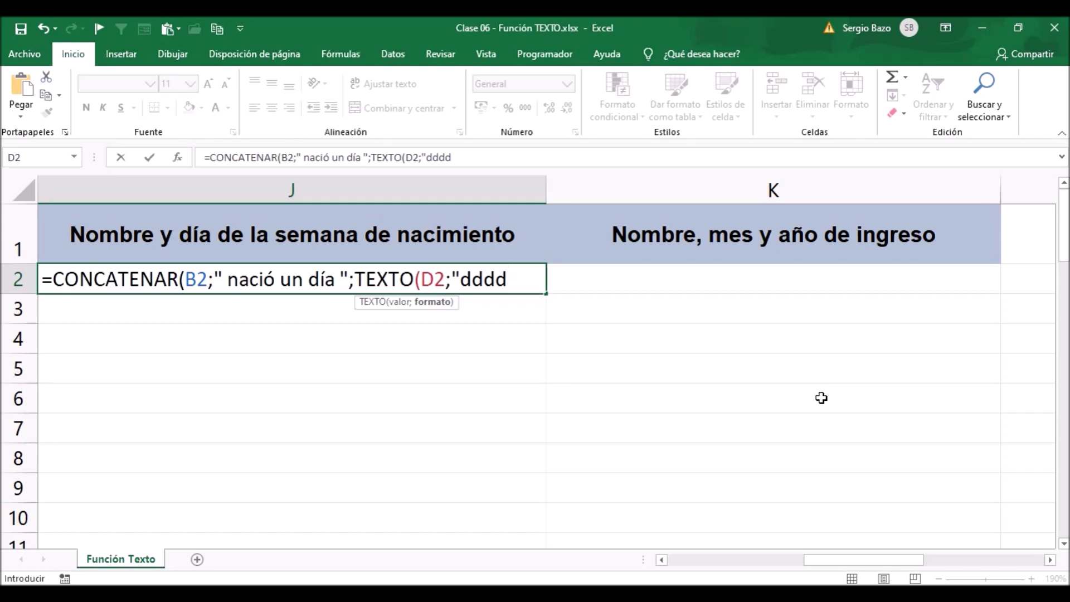
pyautogui.write('"')
pyautogui.write('))')
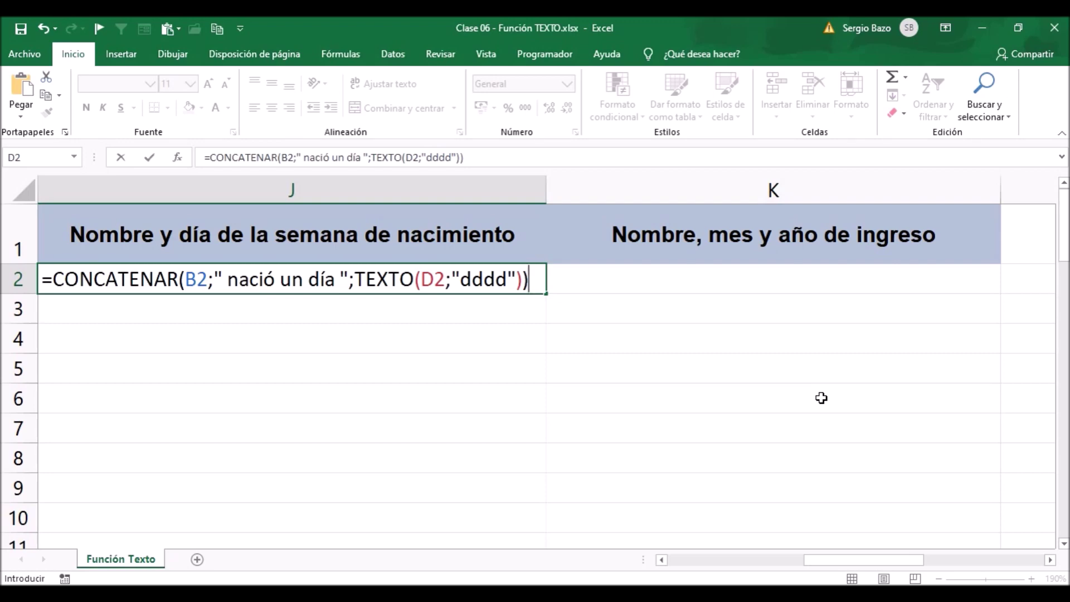
pyautogui.press('Return')
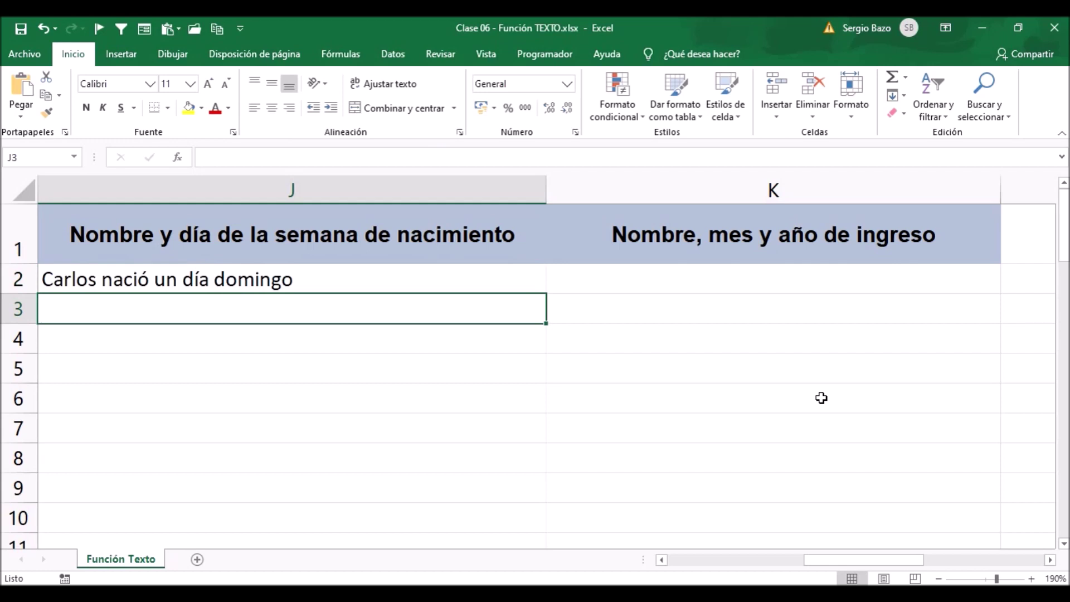
# - Fill the J2 weekday formula down column J, then select K2
pyautogui.click(488, 282)
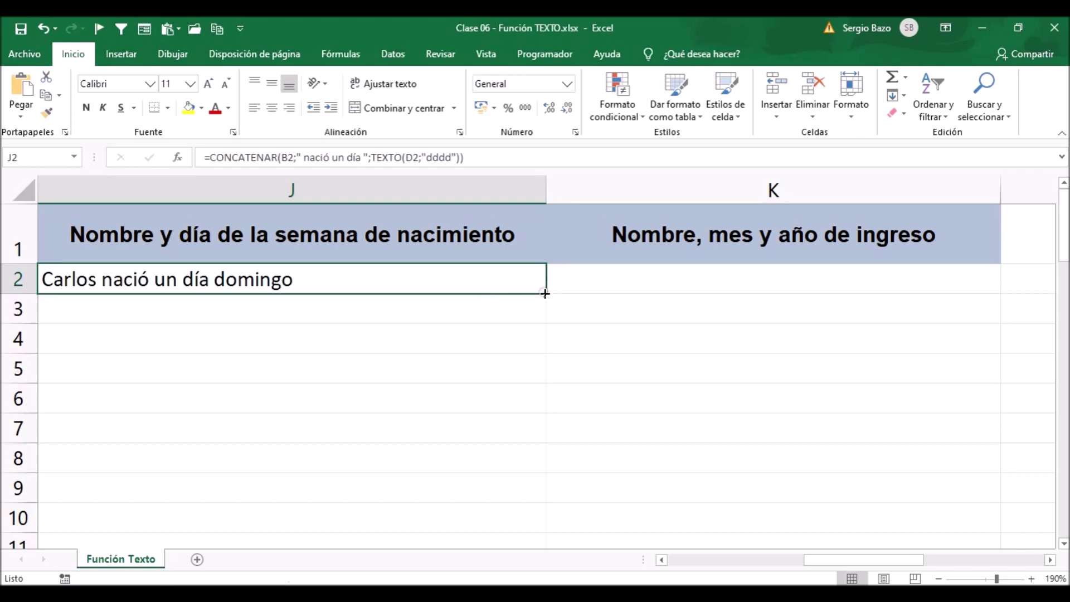
pyautogui.doubleClick(544, 294)
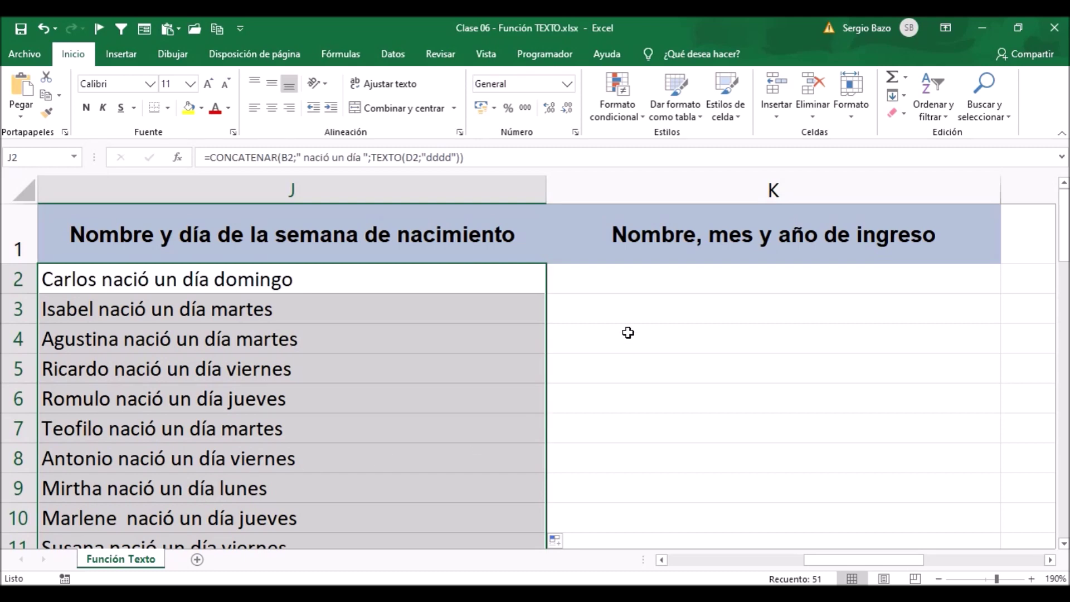
pyautogui.click(635, 281)
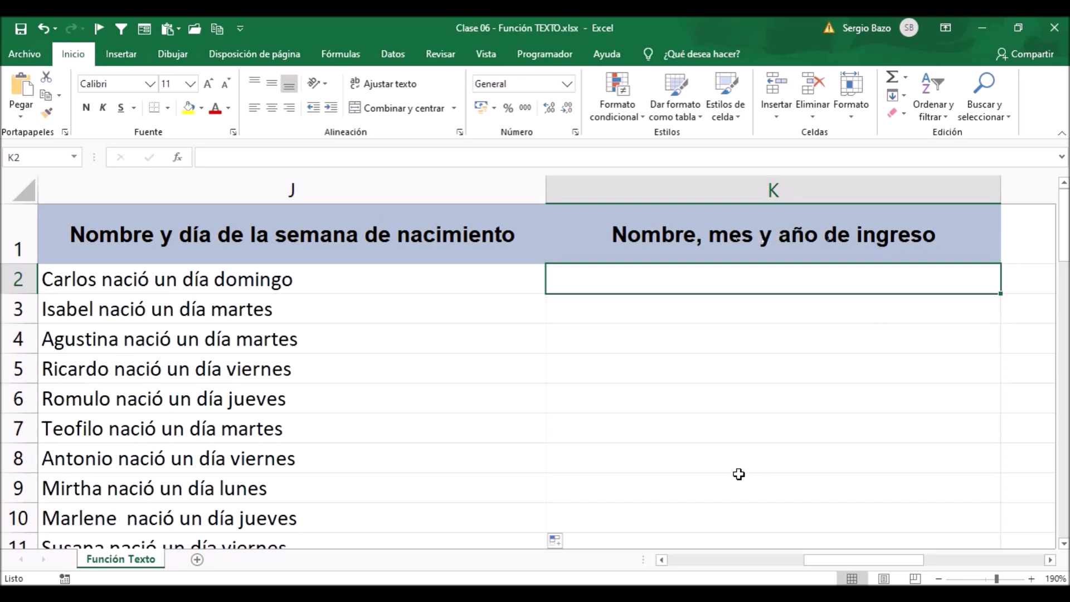
# - In K2, begin =CONCATENAR(B2;" ingresó a trabajar en ";TEXTO(E2 using the hire date
pyautogui.moveTo(868, 561); pyautogui.dragTo(872, 564)
pyautogui.write('=concat')
pyautogui.press('Down')
pyautogui.press('Tab')
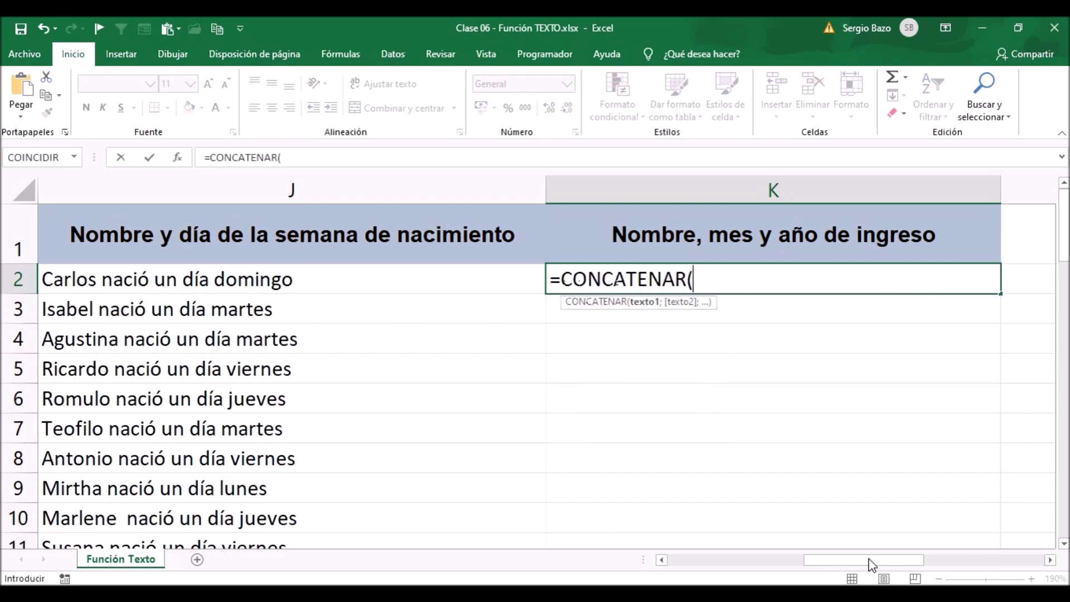
pyautogui.moveTo(873, 564); pyautogui.dragTo(696, 558)
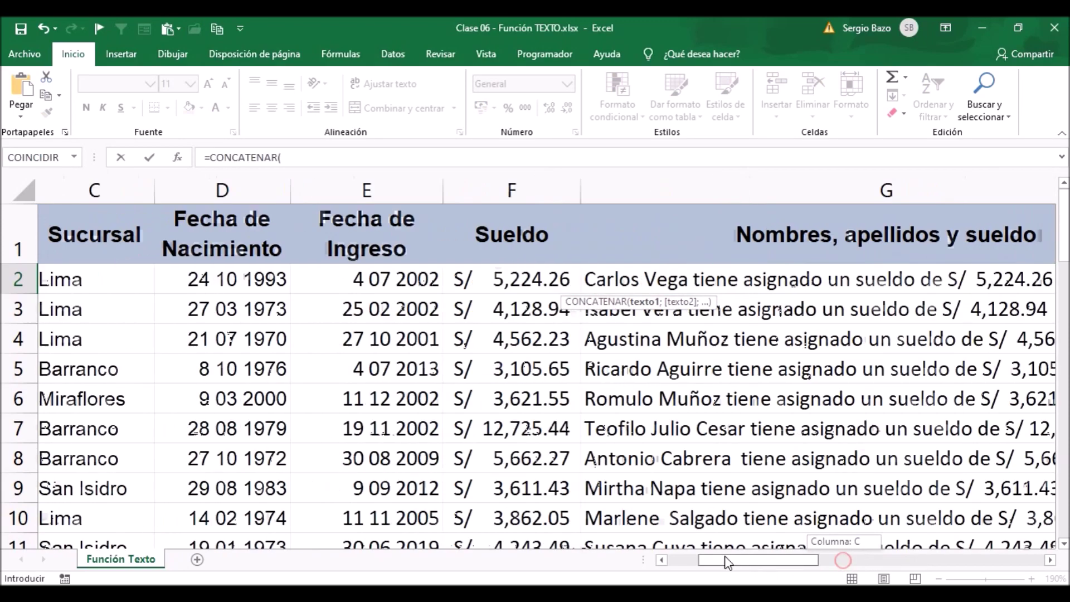
pyautogui.click(225, 277)
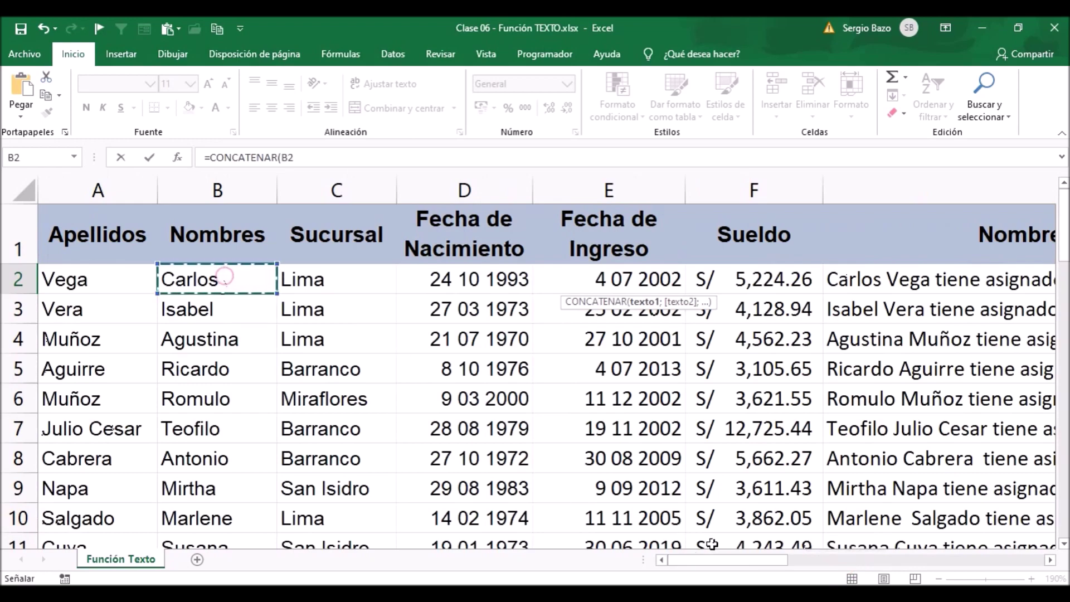
pyautogui.moveTo(743, 567); pyautogui.dragTo(884, 580)
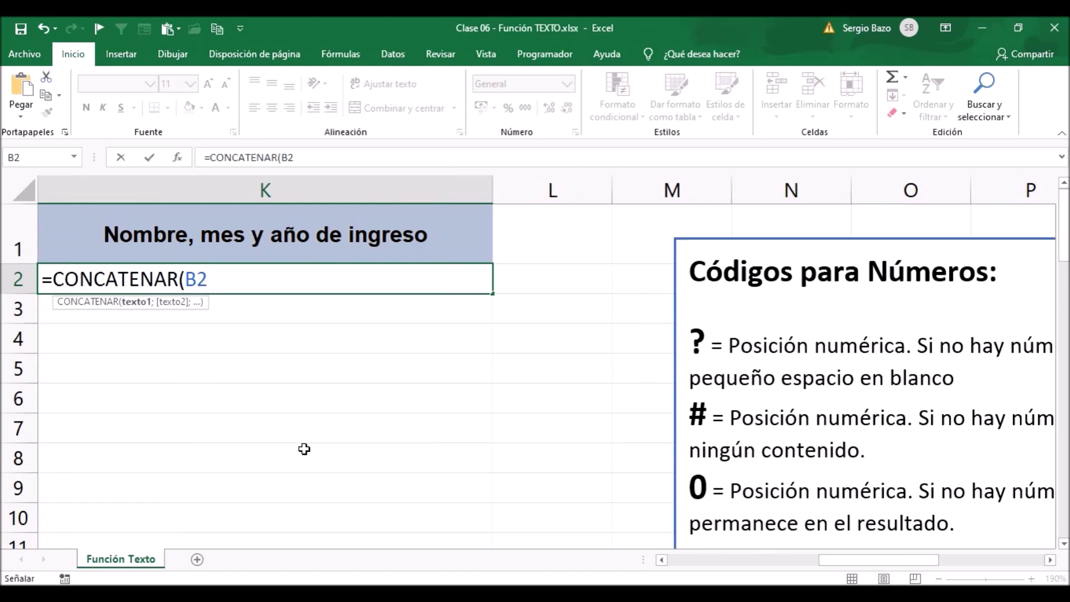
pyautogui.write(';" ')
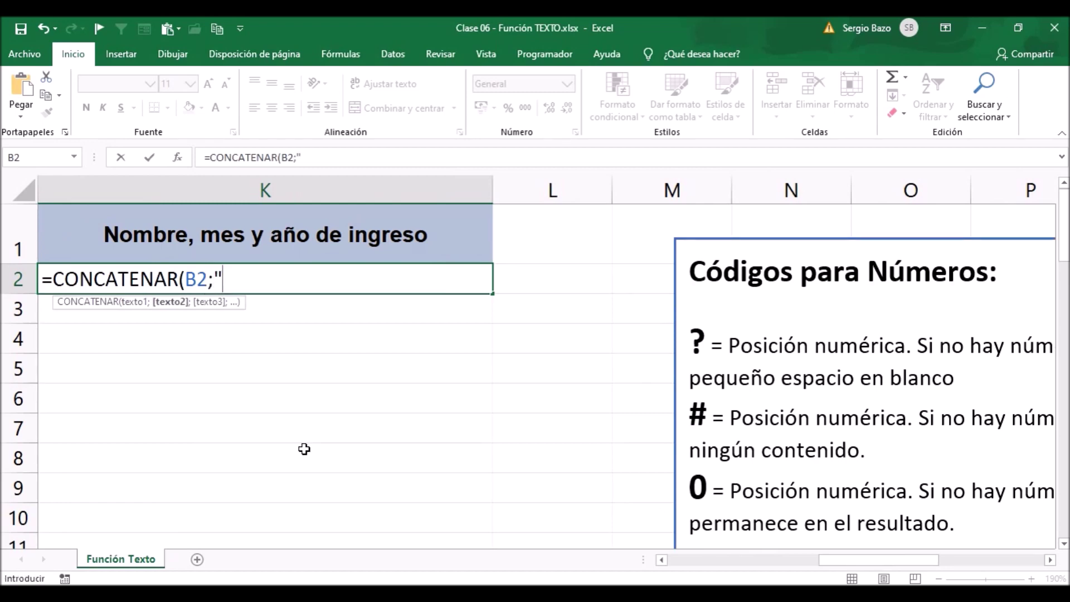
pyautogui.write('ingresó a trabajar')
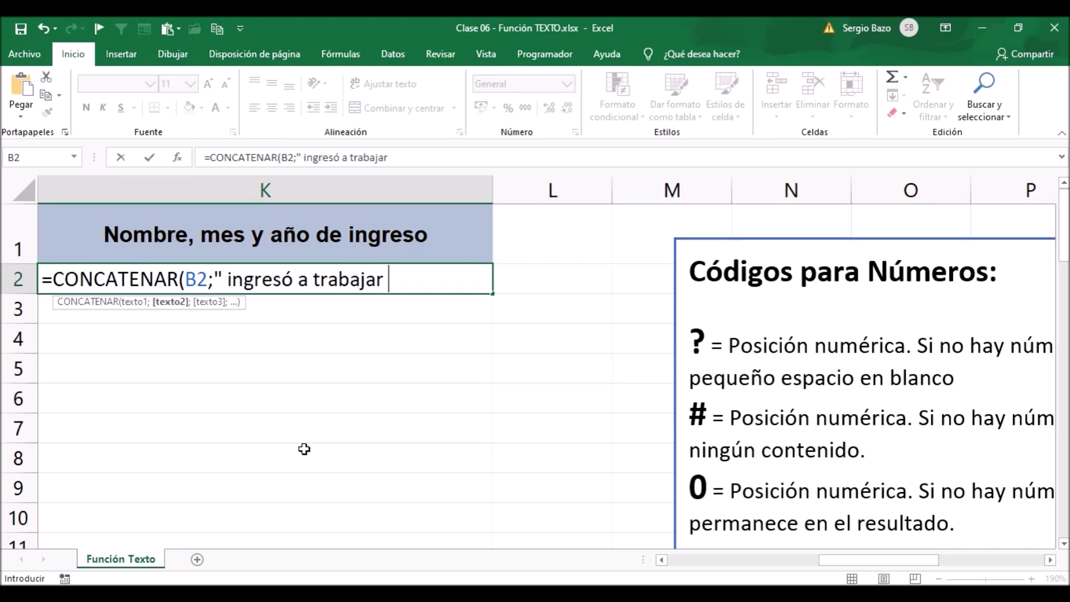
pyautogui.write(' en ')
pyautogui.write('";texto')
pyautogui.press('Tab')
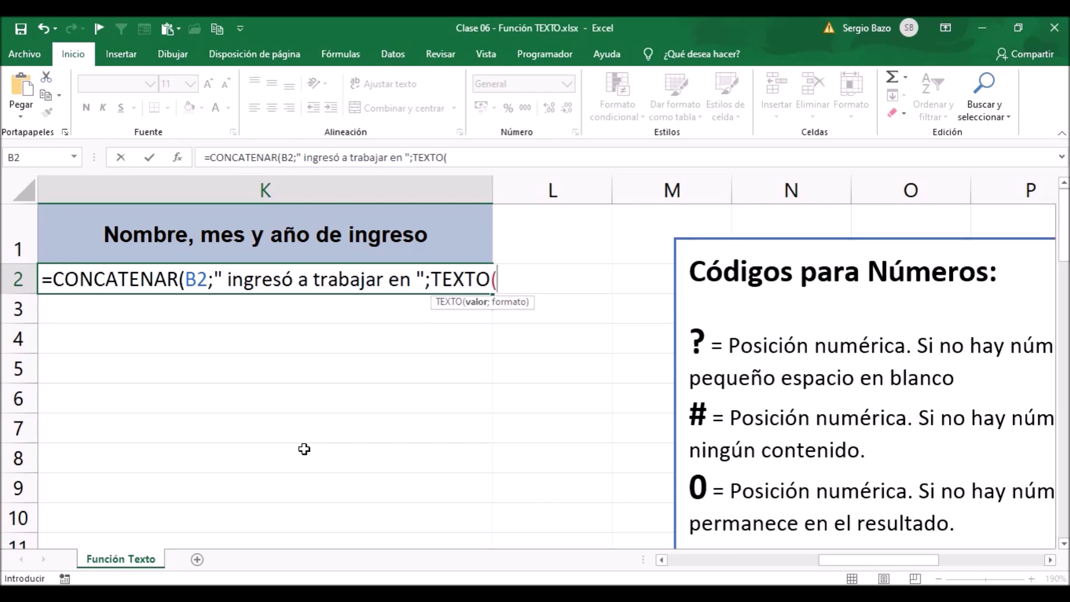
pyautogui.moveTo(838, 564); pyautogui.dragTo(716, 560)
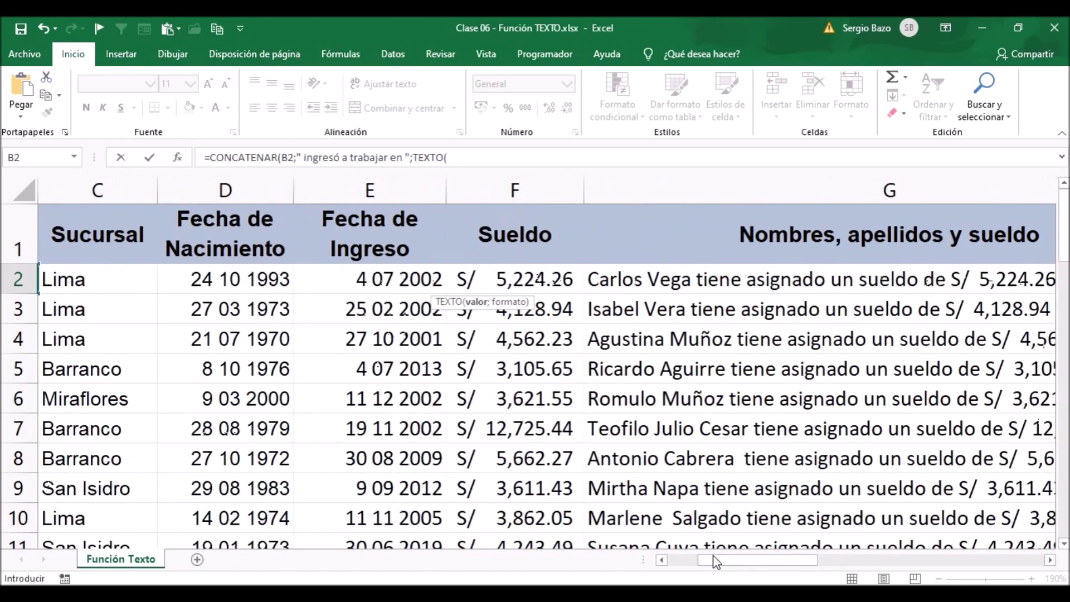
pyautogui.click(378, 283)
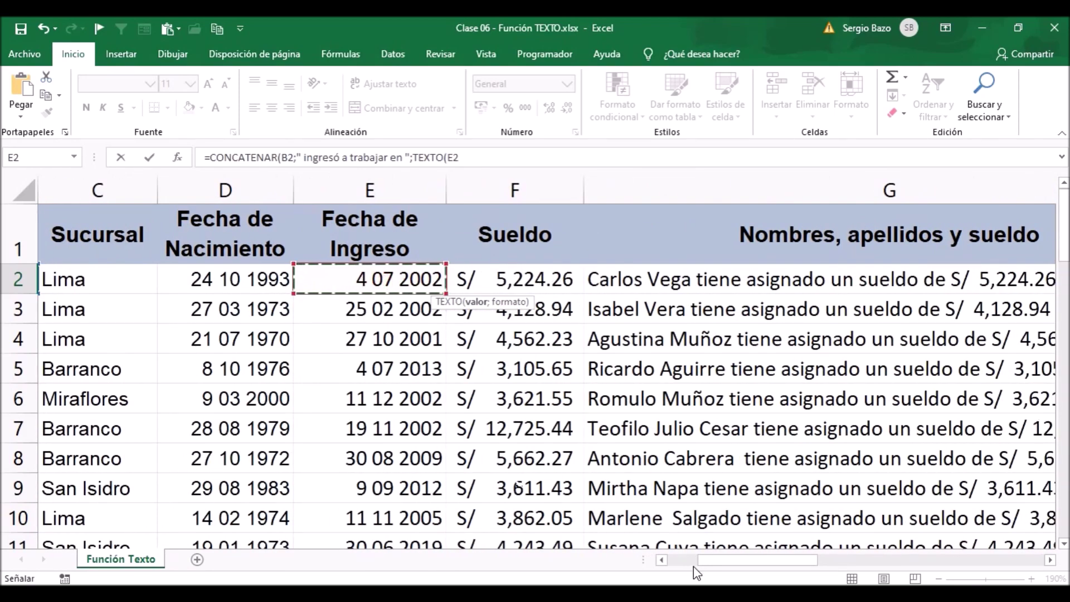
pyautogui.moveTo(698, 560); pyautogui.dragTo(820, 581)
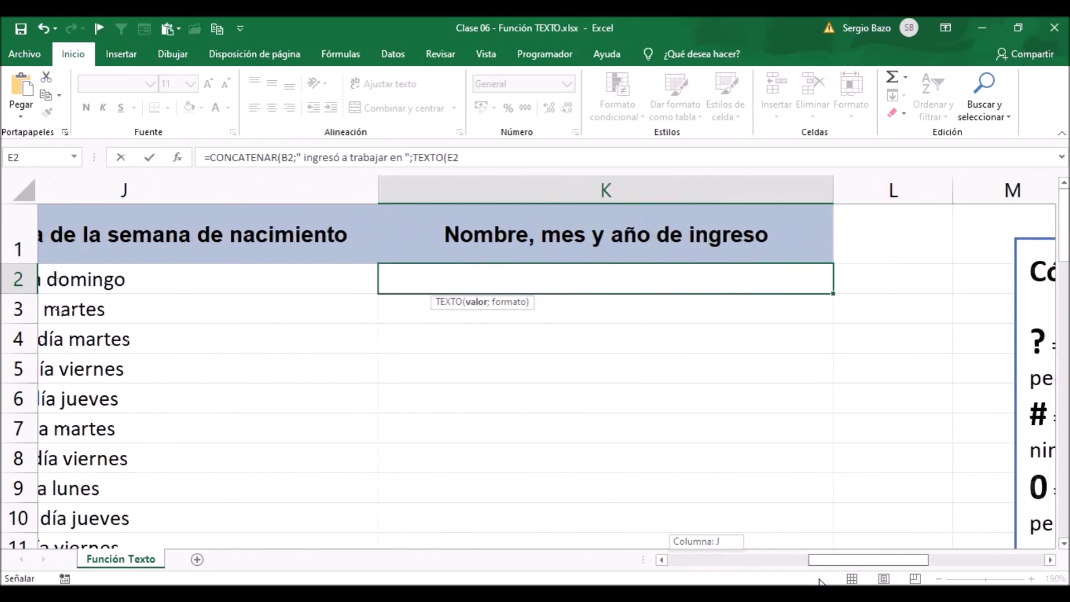
# - Complete K2 with the "mmmm" month, " del año " and TEXTO(E2;"yyy") year
pyautogui.click(1050, 560)
pyautogui.write(';"mmmm')
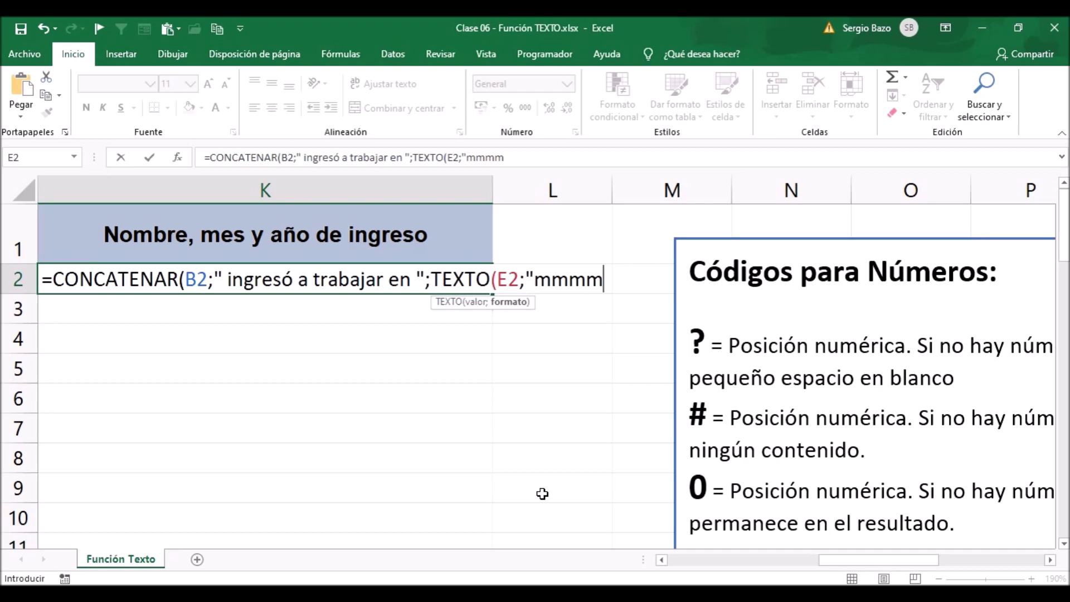
pyautogui.write('"')
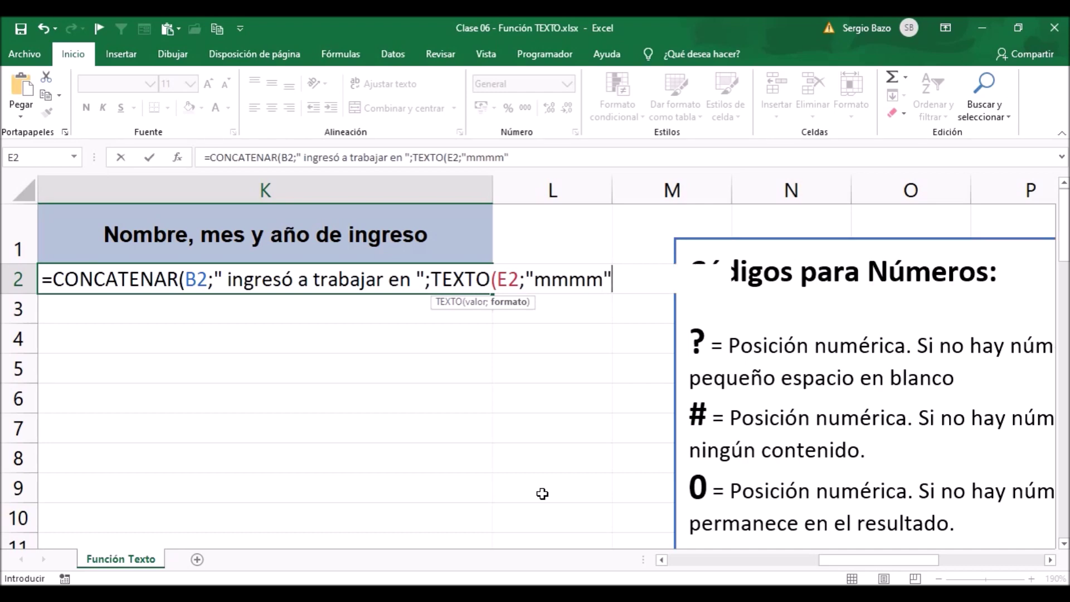
pyautogui.write(');')
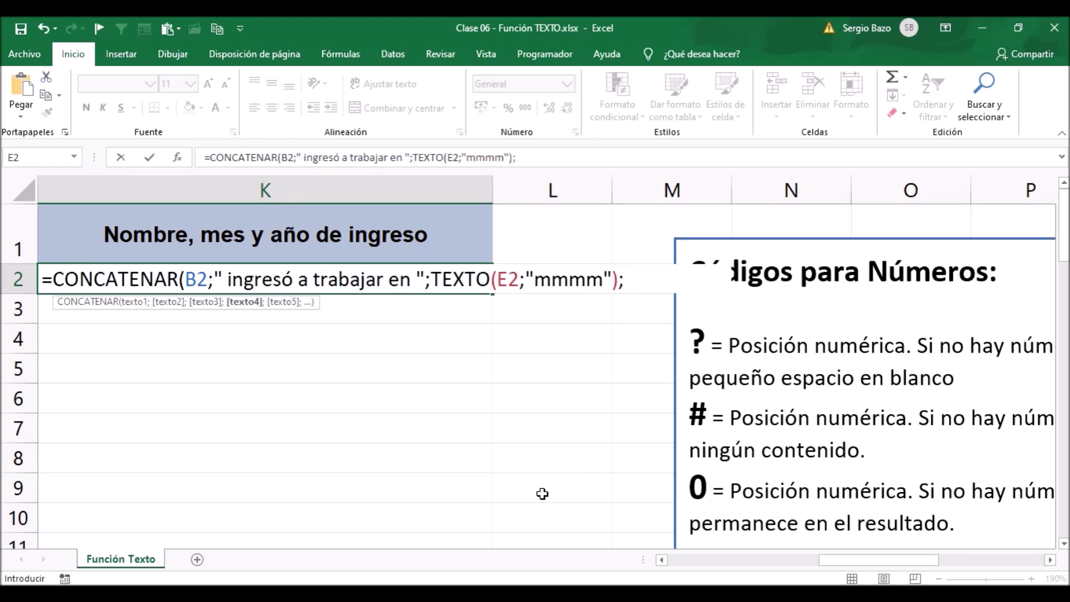
pyautogui.write('" del ')
pyautogui.write('año"')
pyautogui.press('BackSpace')
pyautogui.write('"')
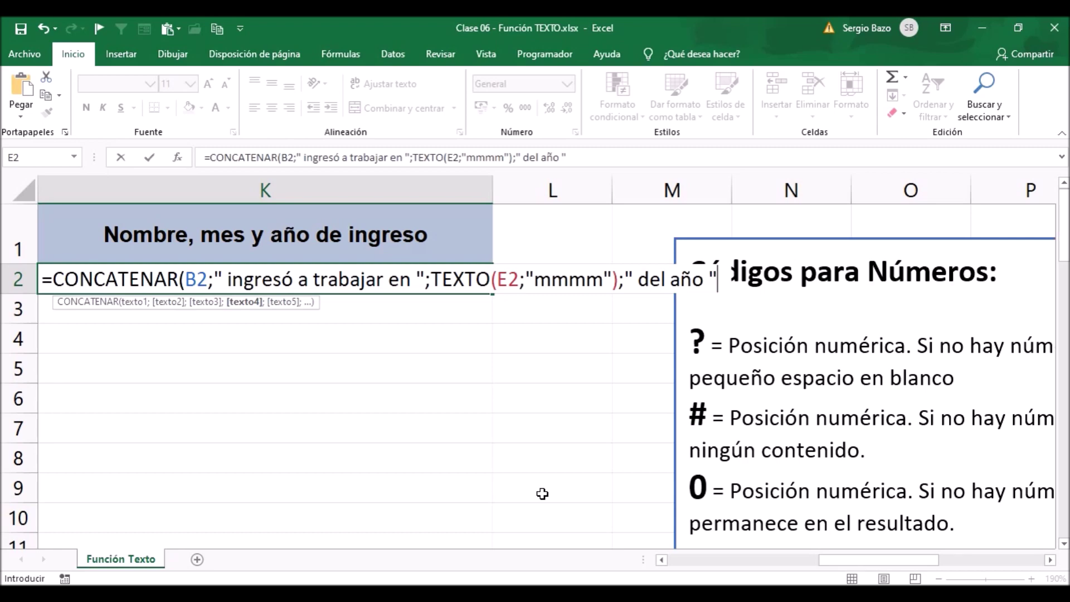
pyautogui.write(';')
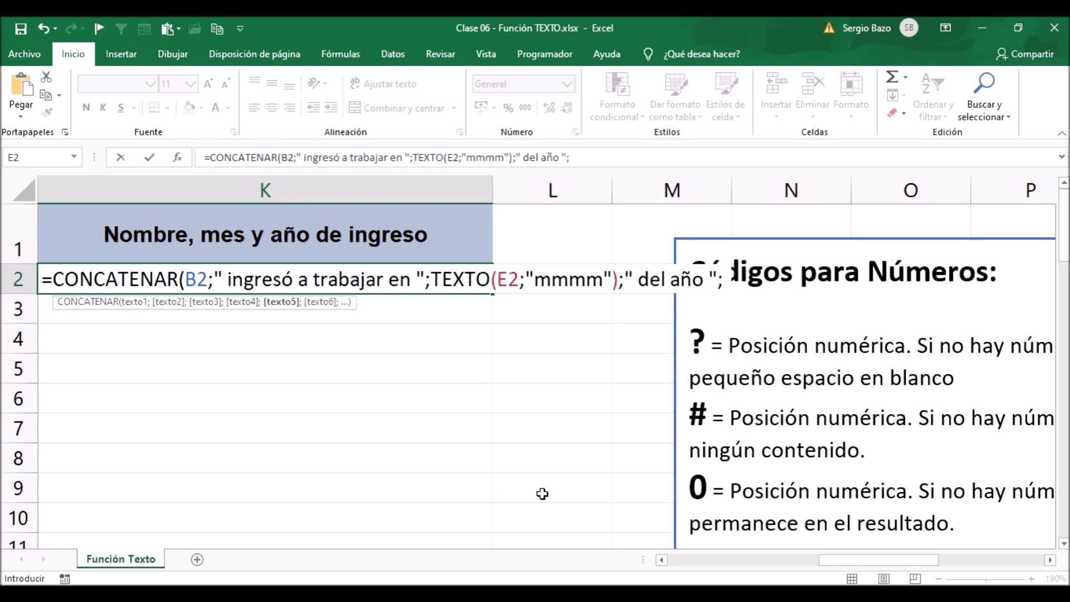
pyautogui.write('texto')
pyautogui.press('Tab')
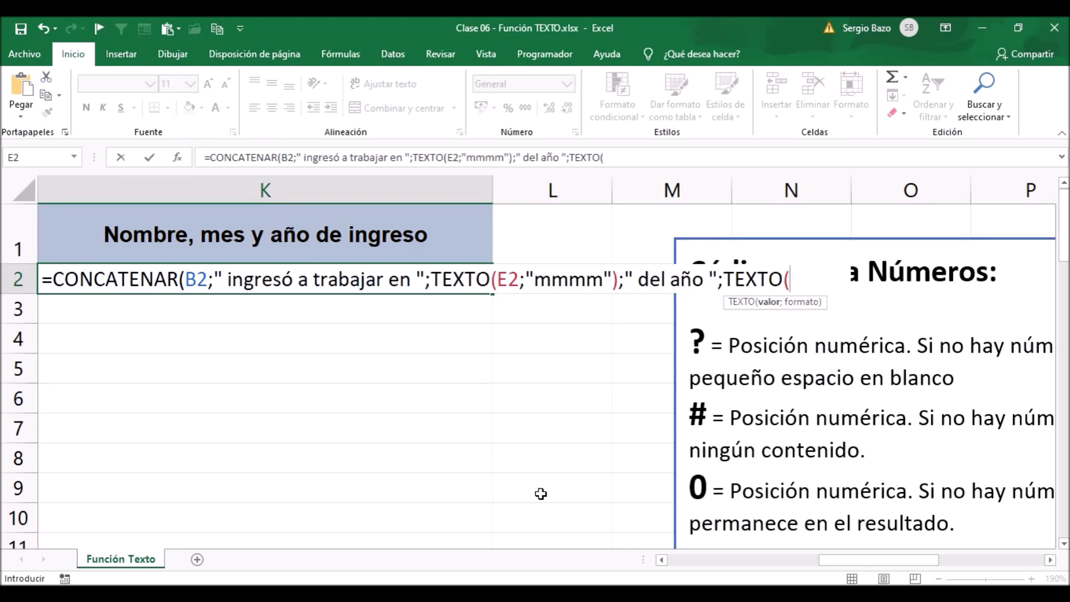
pyautogui.write('E2')
pyautogui.write(';"')
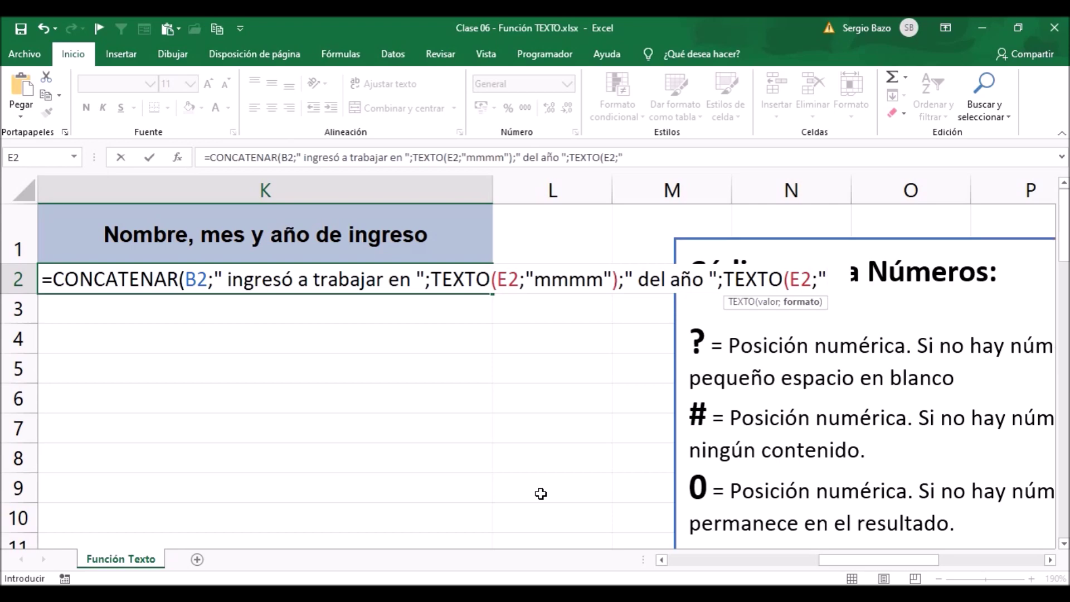
pyautogui.write('yyy')
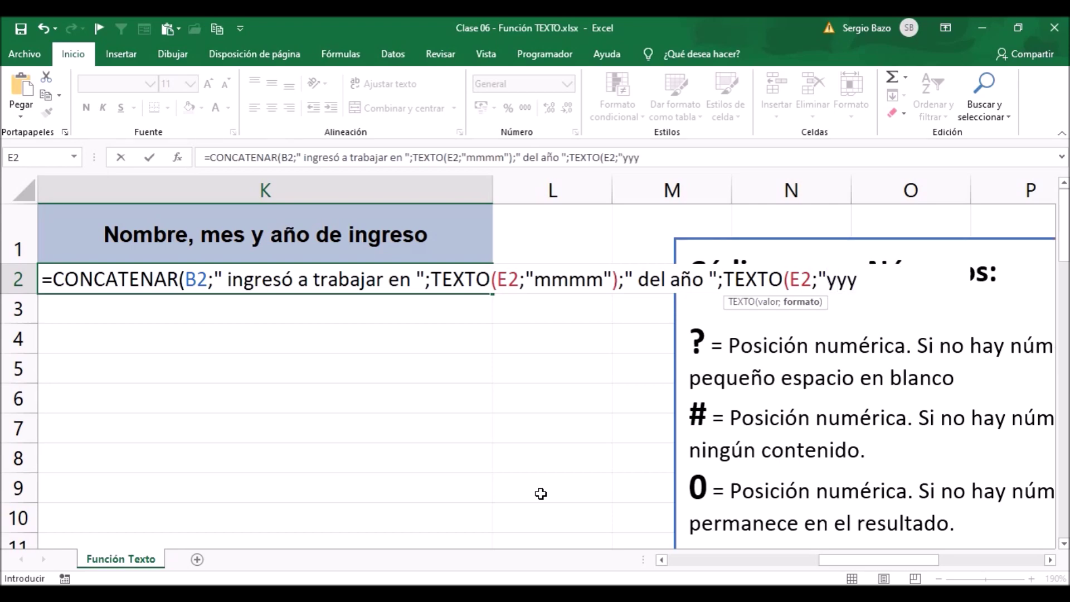
pyautogui.write('"')
pyautogui.write(')')
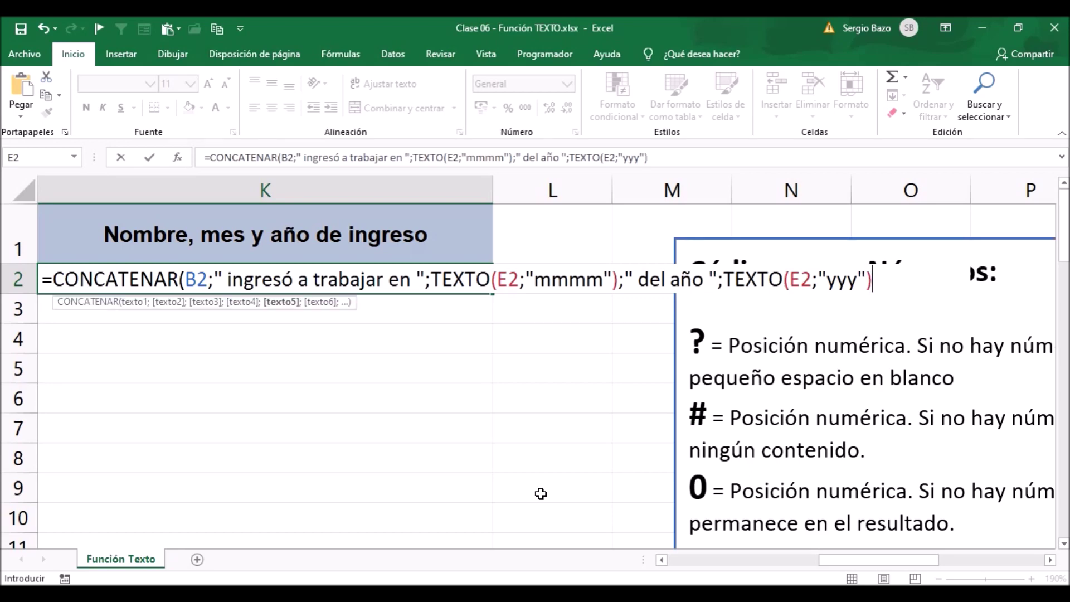
pyautogui.write(')')
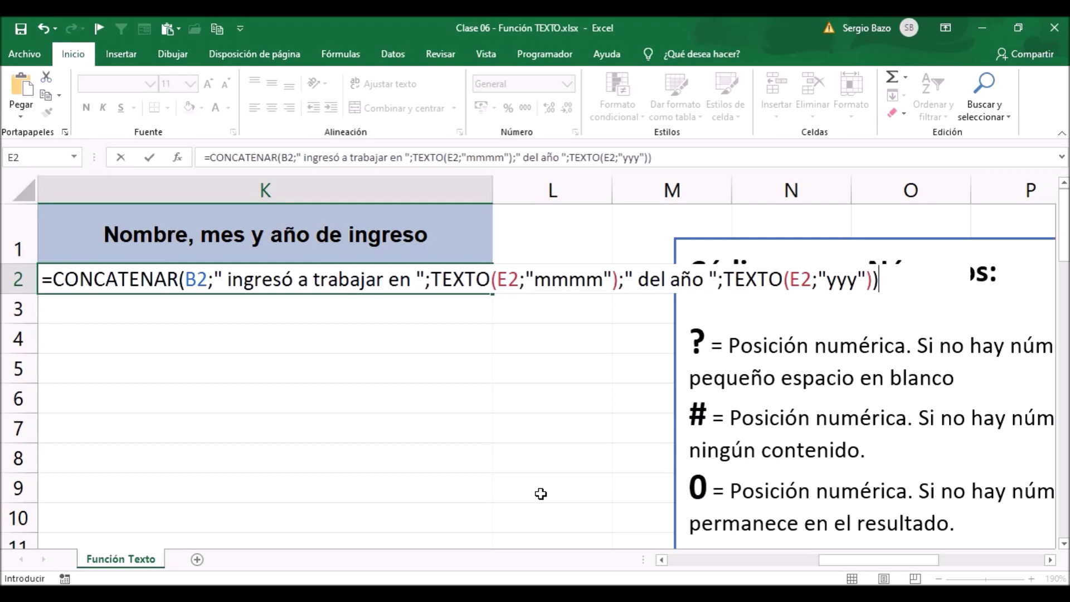
pyautogui.press('Return')
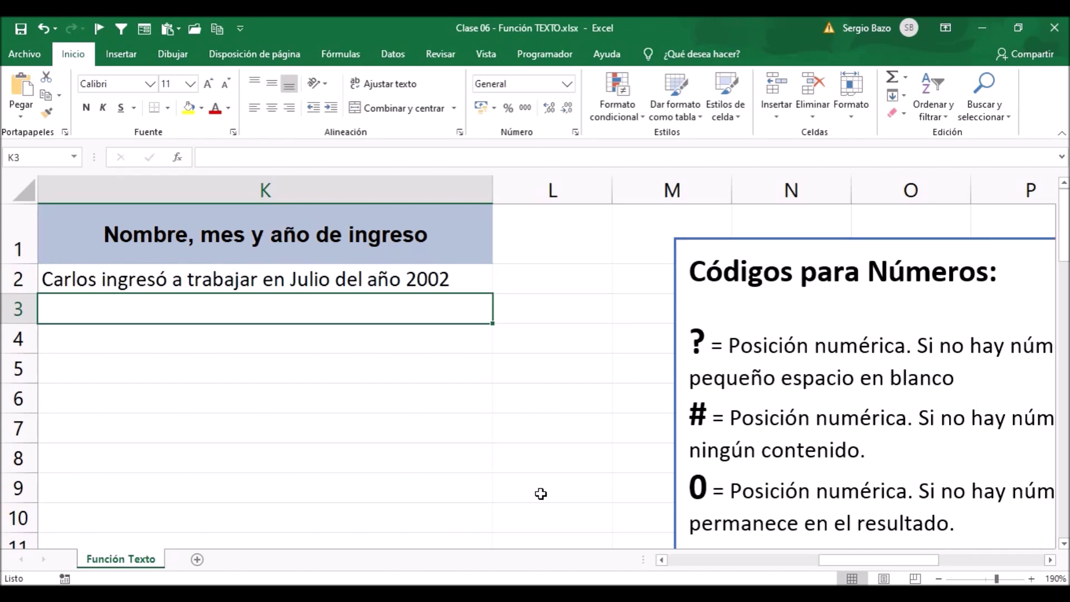
# - Add a closing period (;".") to the end of the K2 formula
pyautogui.click(440, 281)
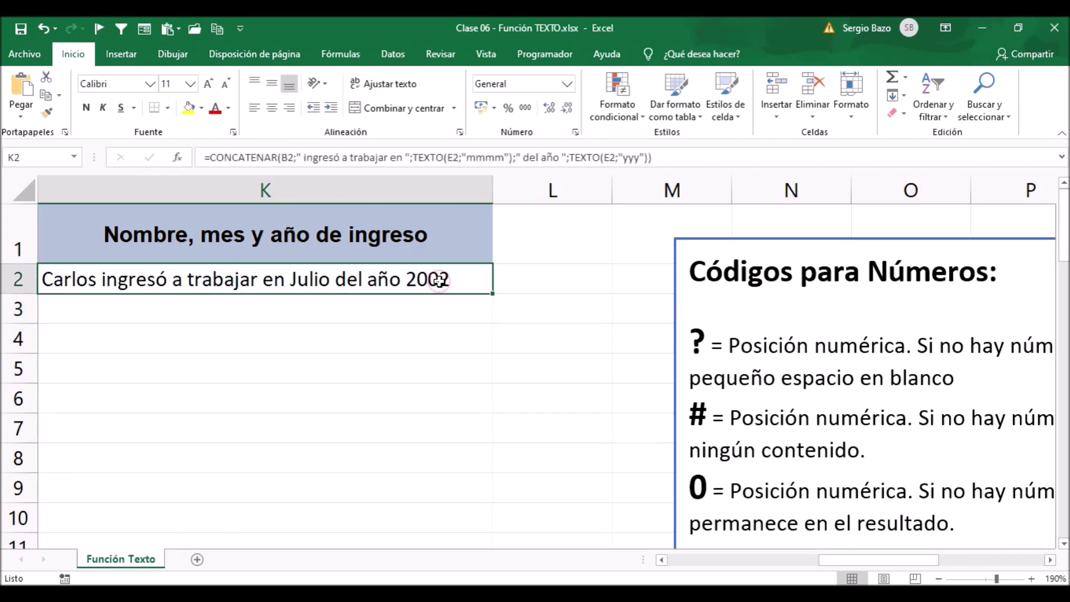
pyautogui.doubleClick(440, 281)
pyautogui.click(873, 280)
pyautogui.write(';')
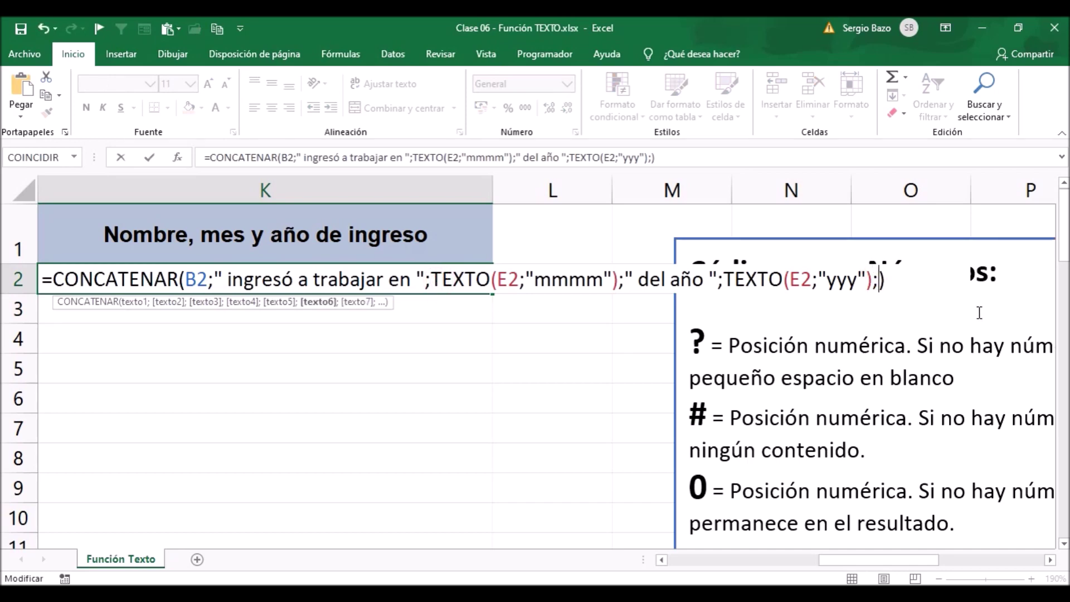
pyautogui.write('"."')
pyautogui.press('Return')
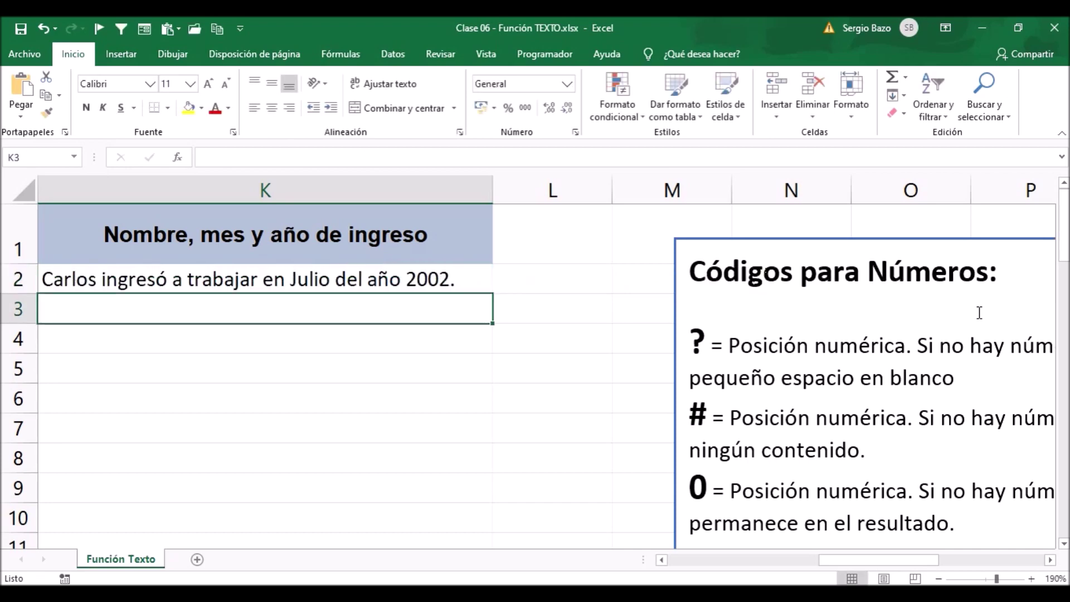
# - Copy the K2 formula down column K and autofit the column width
pyautogui.click(447, 276)
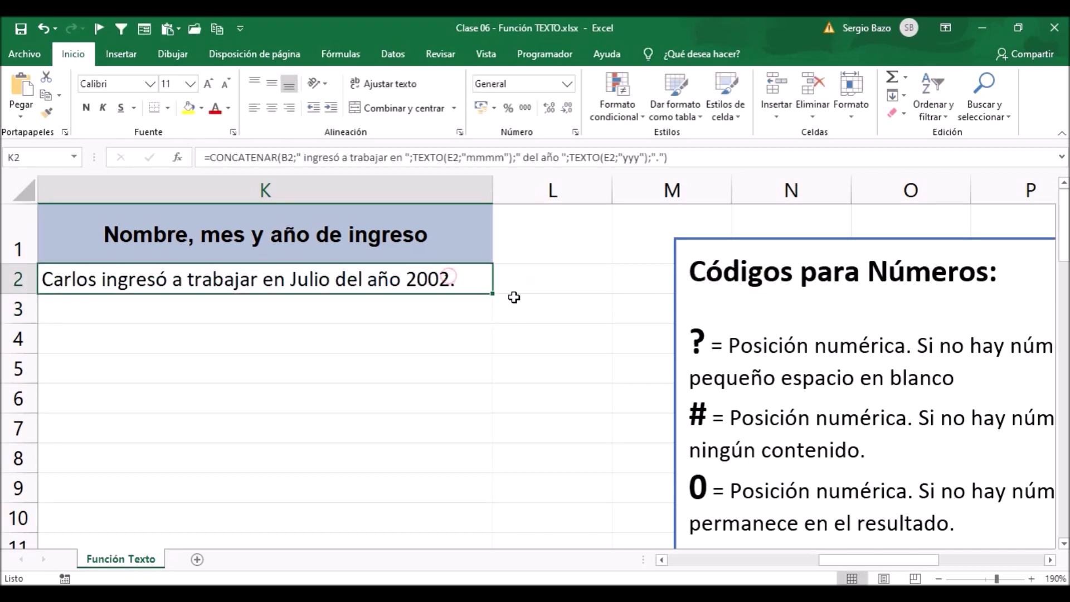
pyautogui.doubleClick(493, 293)
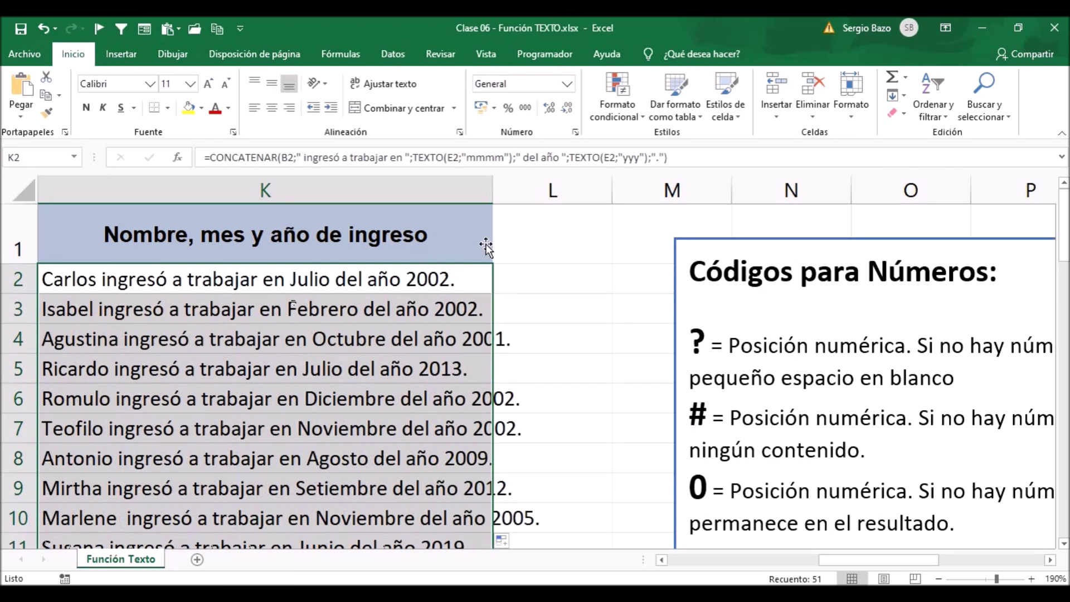
pyautogui.doubleClick(493, 189)
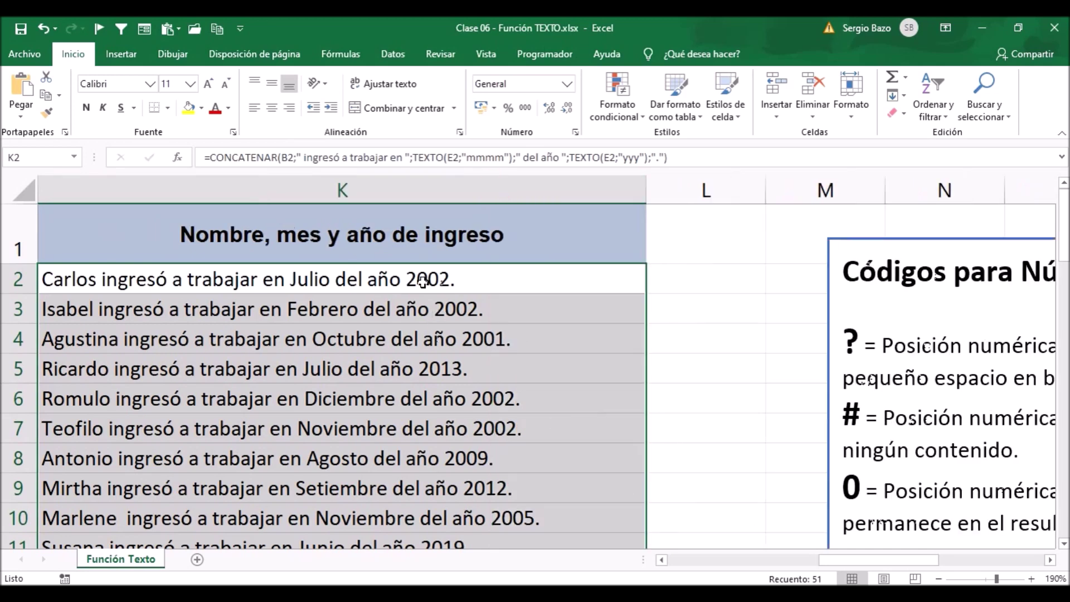
pyautogui.click(704, 273)
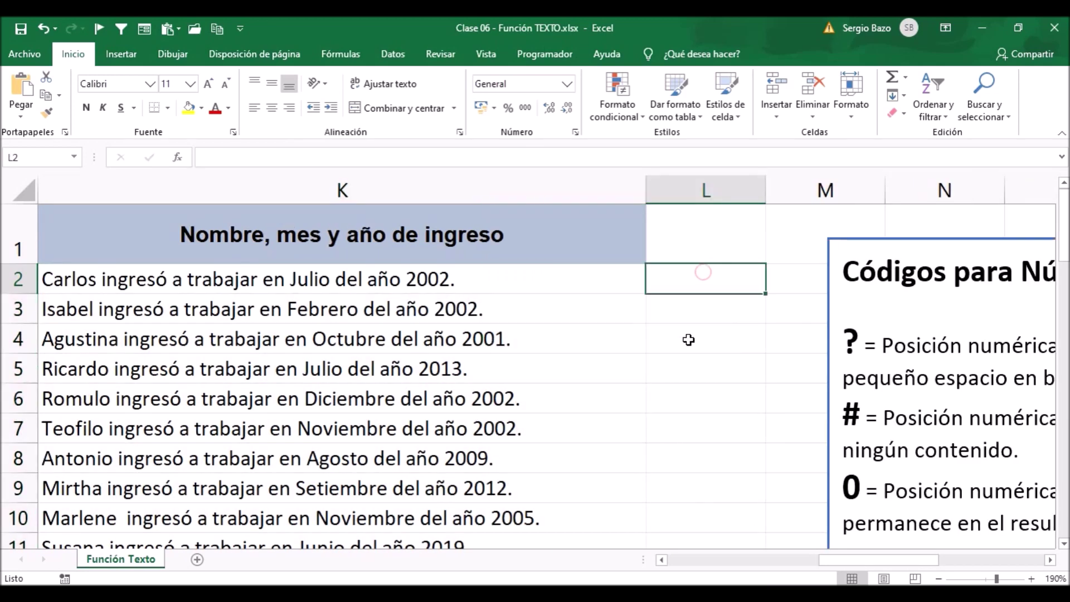